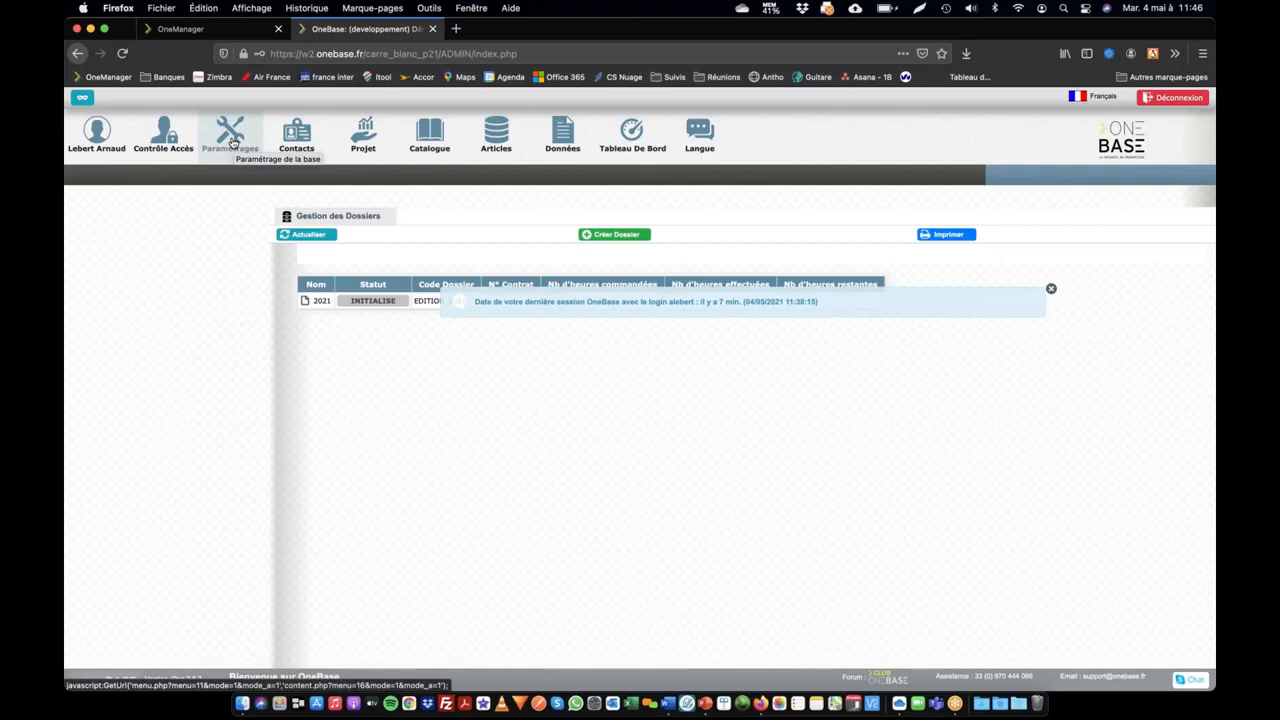
Step: View the form-field settings list, and open the Désignation field's definition from the record of article 12
{"action": "left_click", "coordinate": [231, 141]}
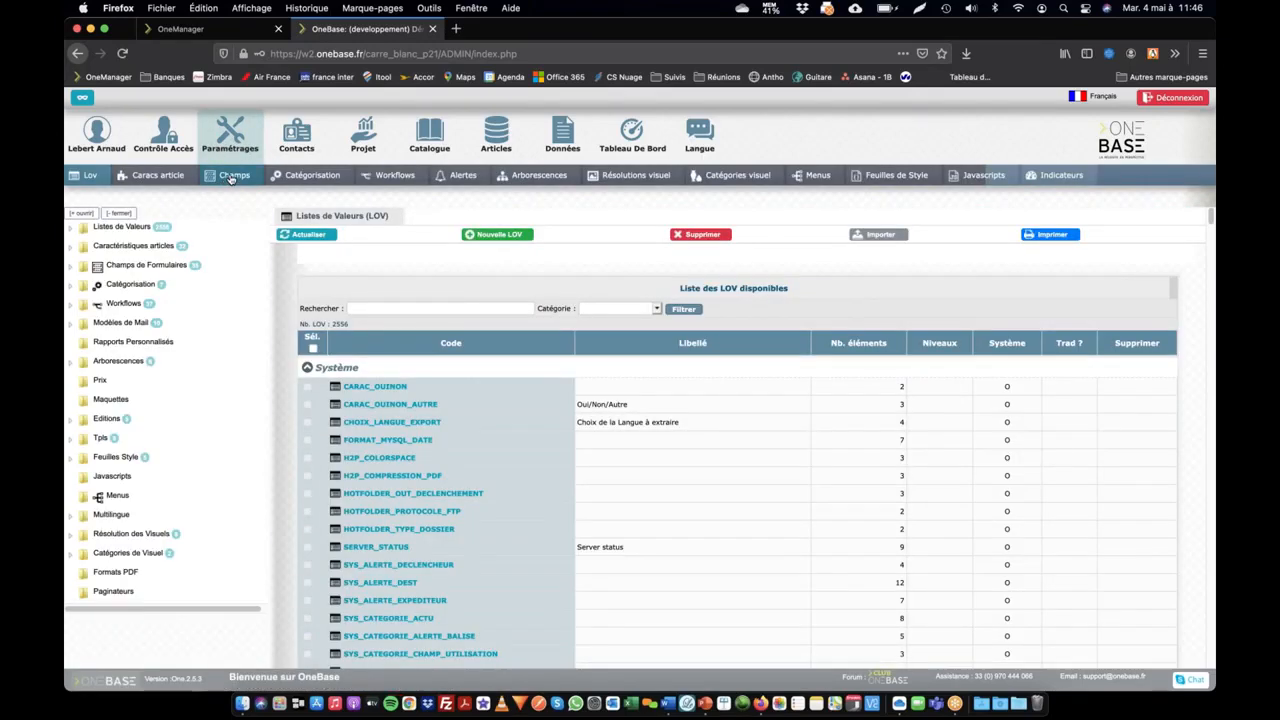
{"action": "left_click", "coordinate": [237, 177]}
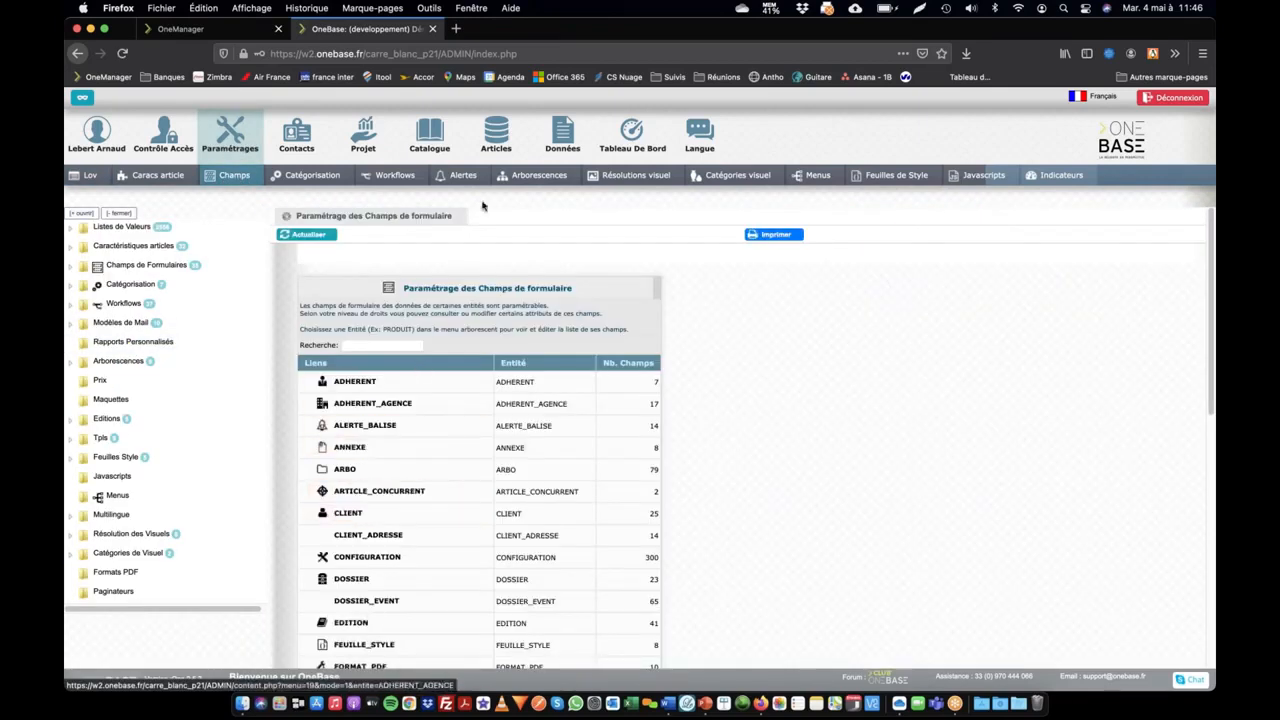
{"action": "left_click", "coordinate": [496, 135]}
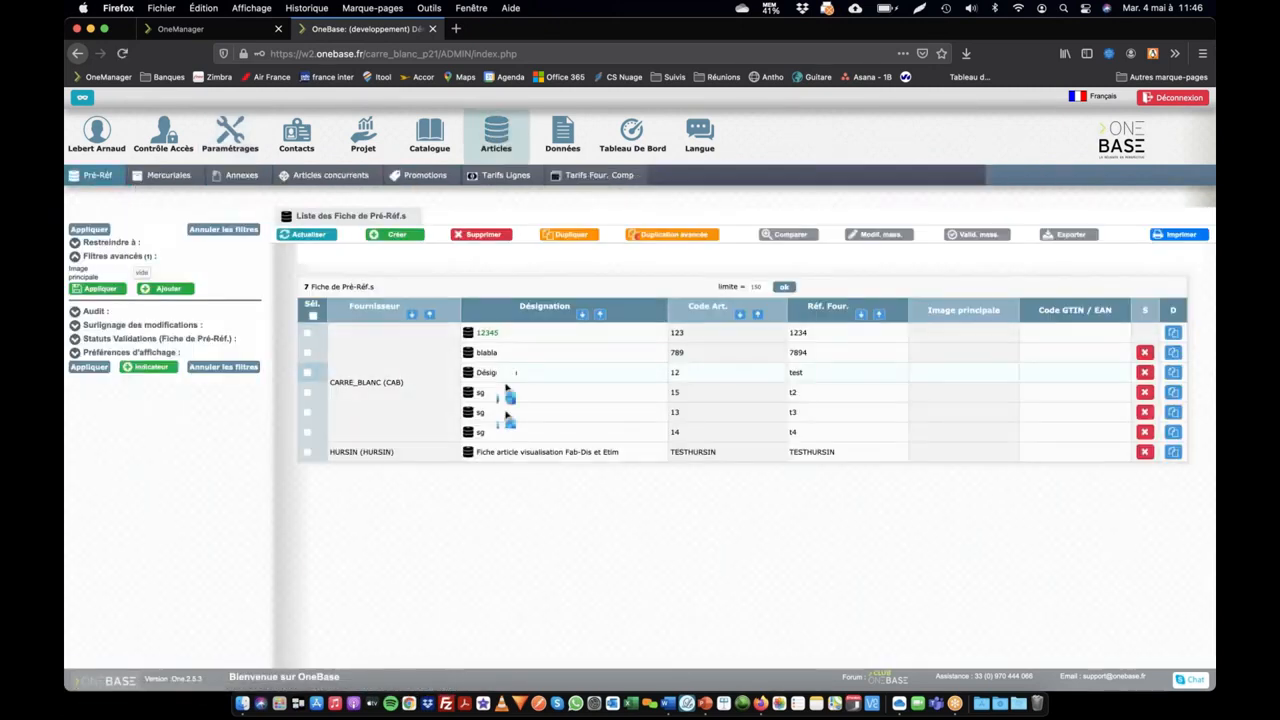
{"action": "left_click", "coordinate": [506, 384]}
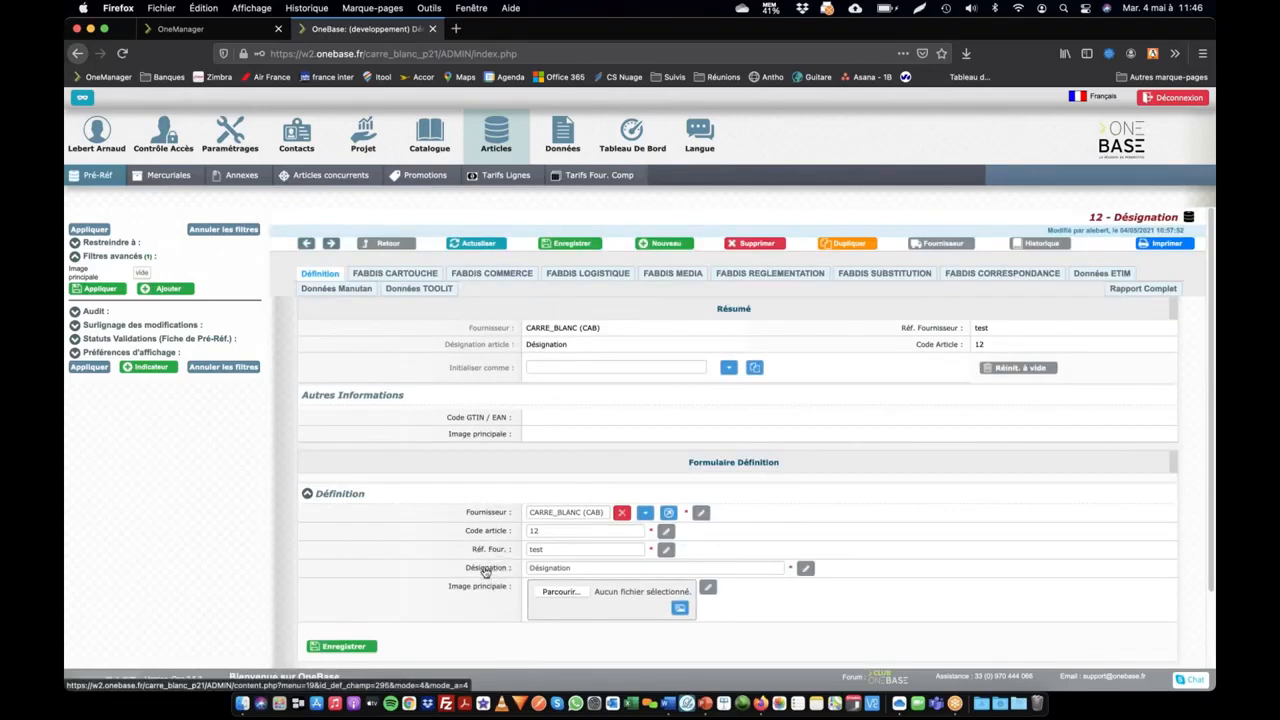
{"action": "left_click", "coordinate": [485, 569]}
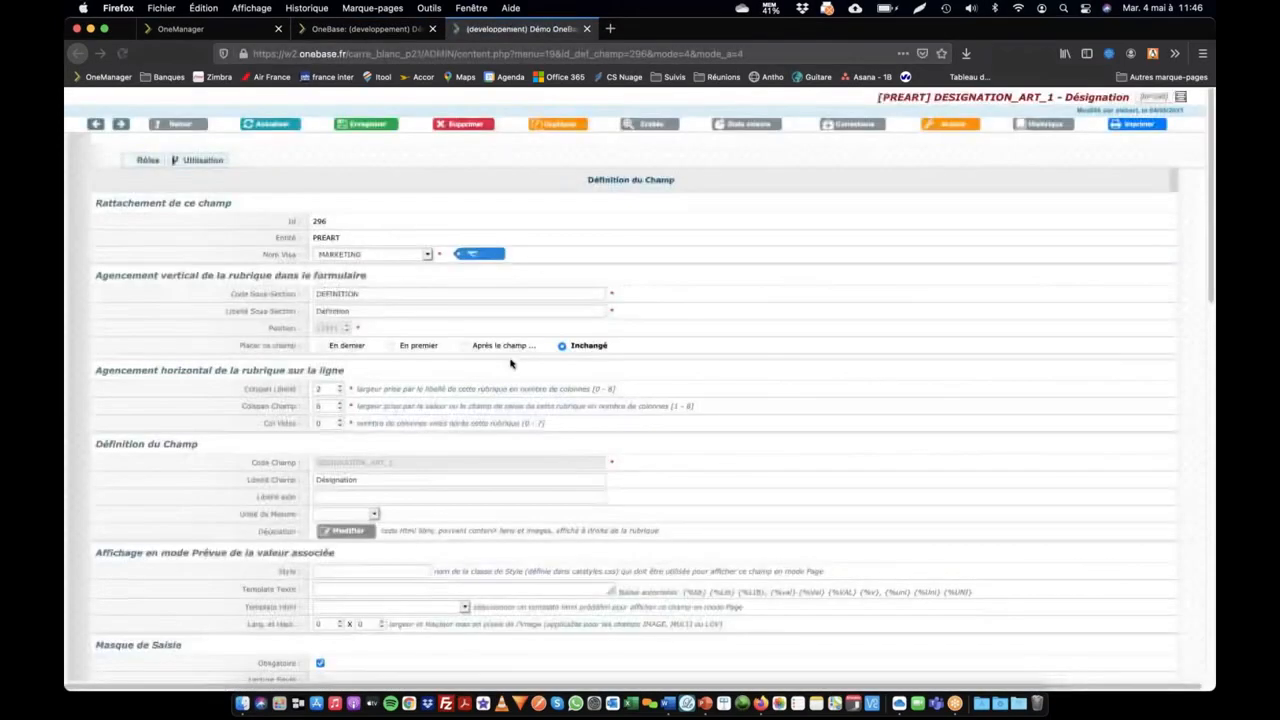
Step: Examine the Masque de Saisie section of the Désignation field and the options available for Type Valeur
{"action": "scroll", "coordinate": [557, 242], "scroll_direction": "down", "scroll_amount": 10}
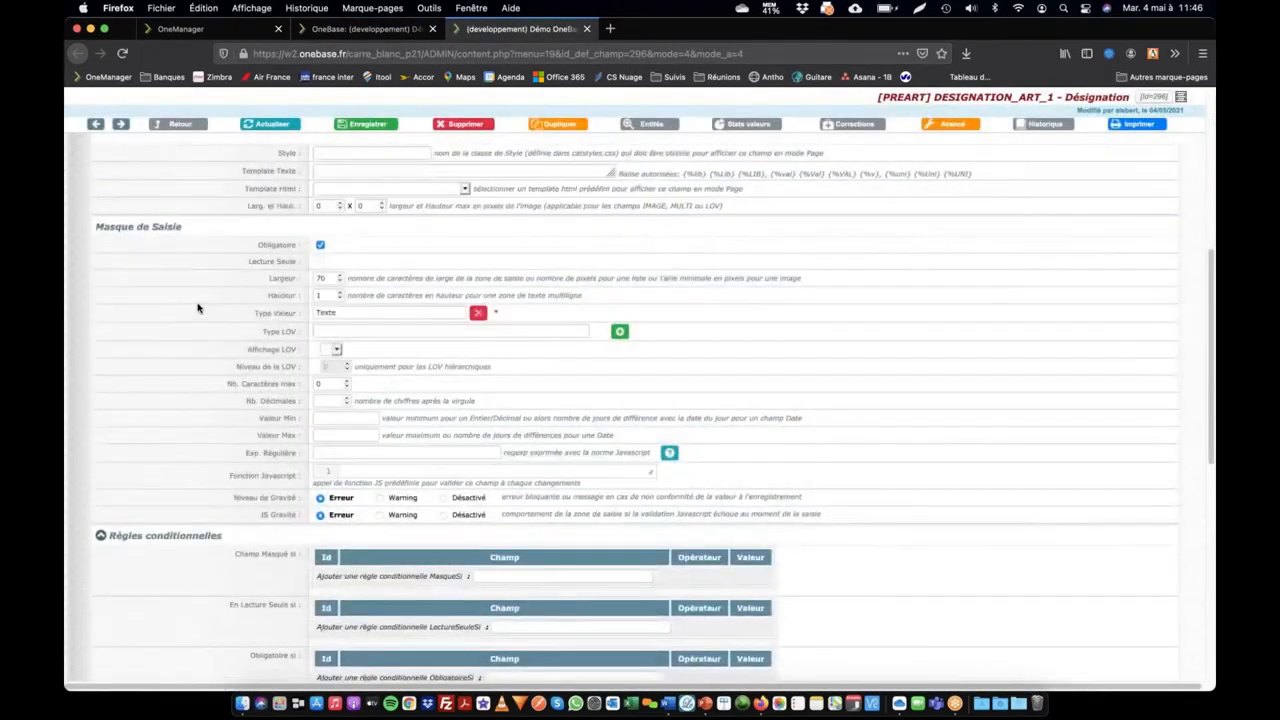
{"action": "left_click_drag", "start_coordinate": [236, 293], "coordinate": [364, 316]}
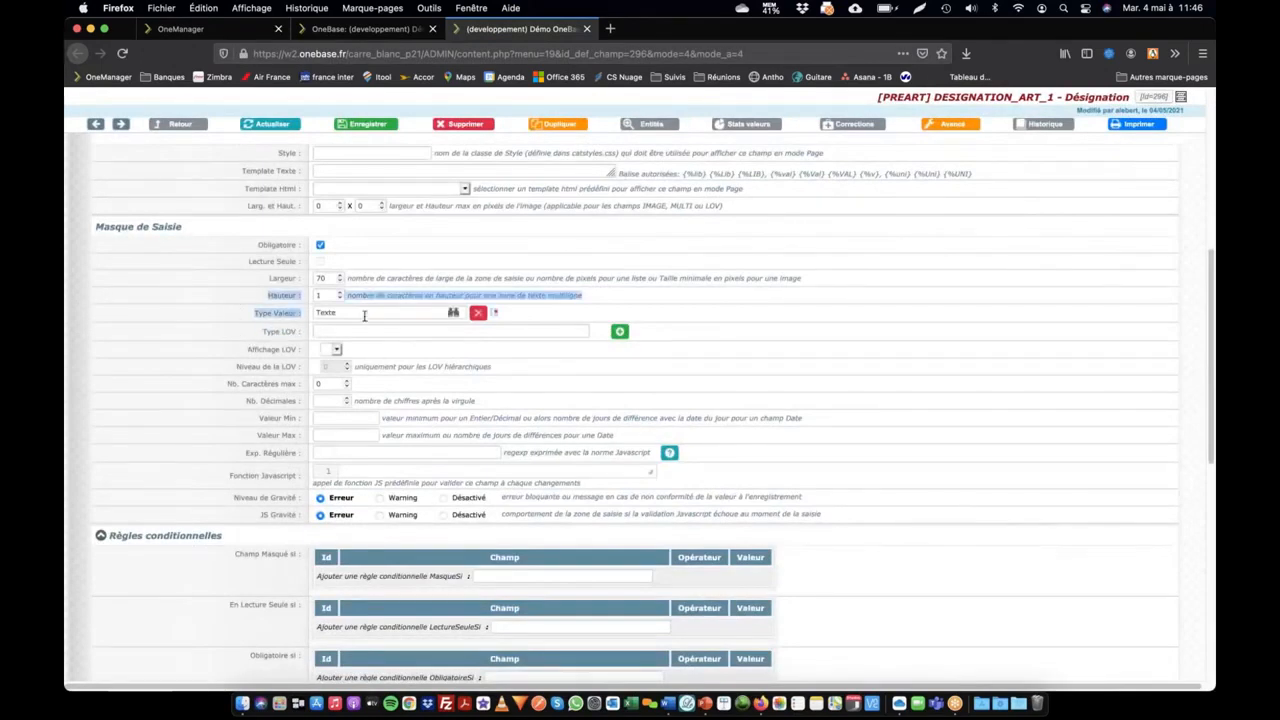
{"action": "left_click", "coordinate": [247, 313]}
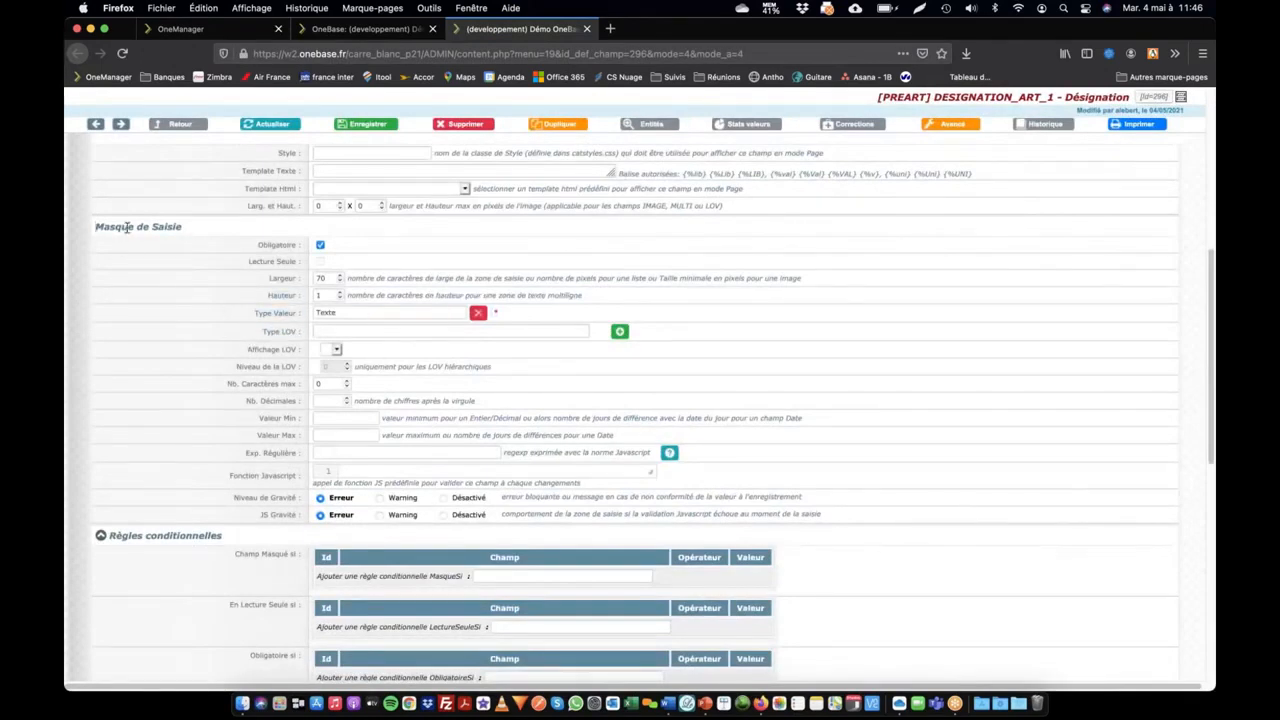
{"action": "left_click_drag", "start_coordinate": [127, 228], "coordinate": [189, 230]}
{"action": "left_click", "coordinate": [270, 312]}
{"action": "left_click", "coordinate": [418, 313]}
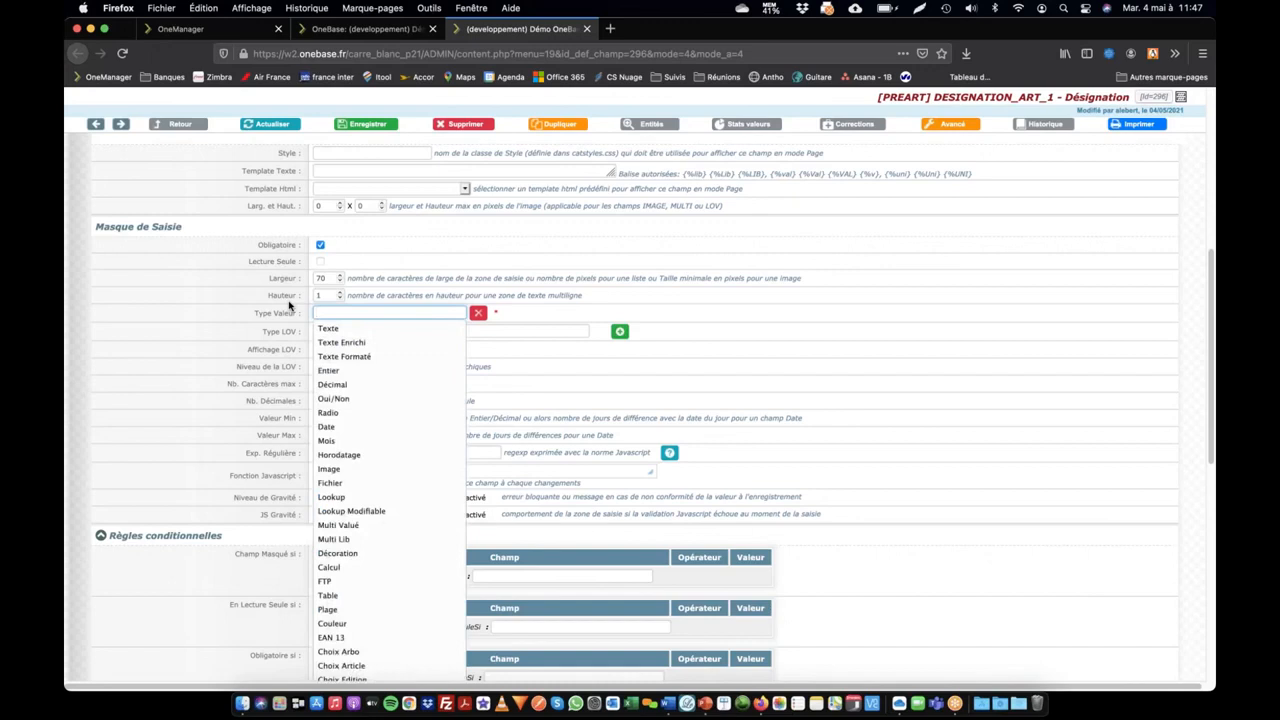
{"action": "left_click", "coordinate": [938, 583]}
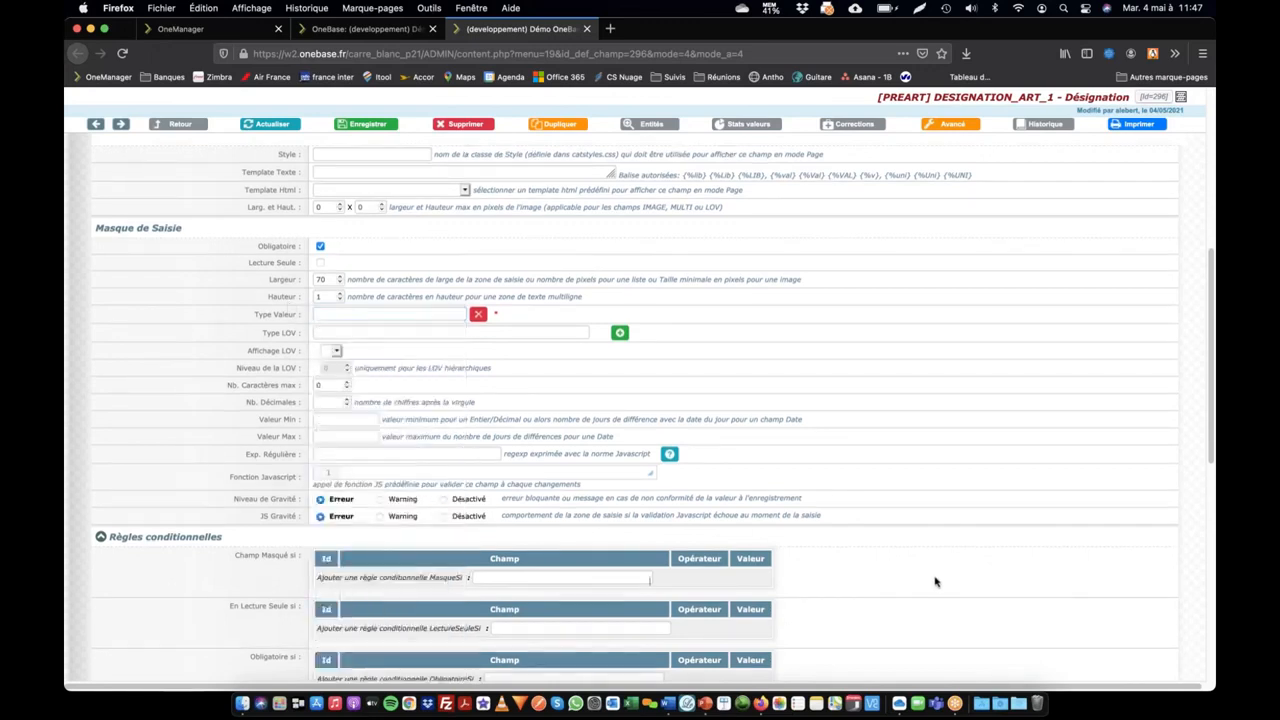
Step: Open the OneBase forum from the article record's page and search for "types de champs", requiring all search terms
{"action": "left_click", "coordinate": [380, 37]}
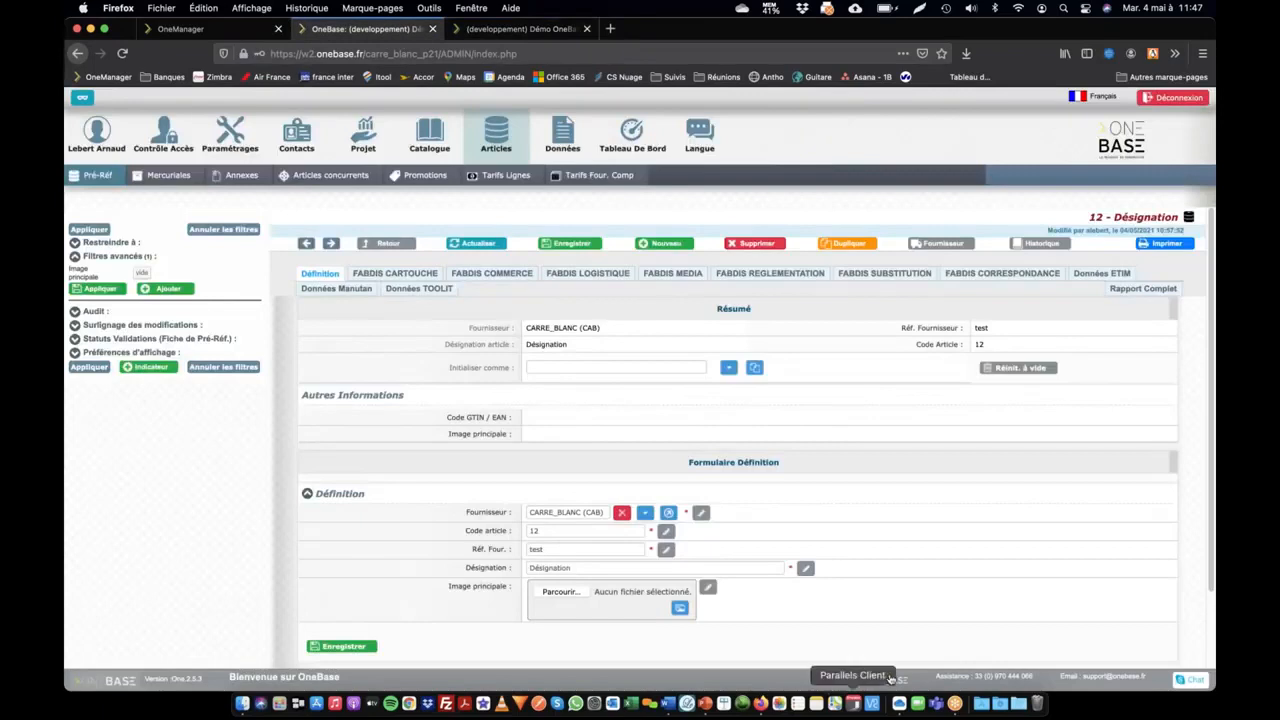
{"action": "left_click", "coordinate": [890, 679]}
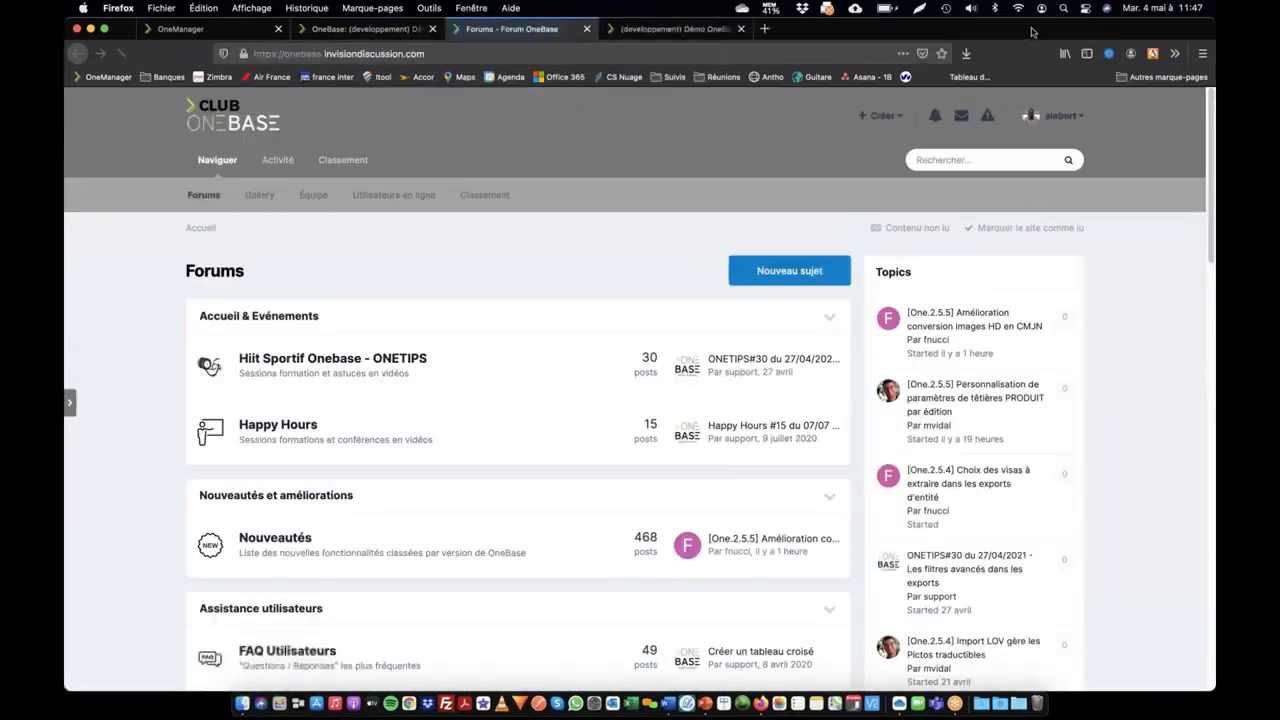
{"action": "left_click", "coordinate": [940, 162]}
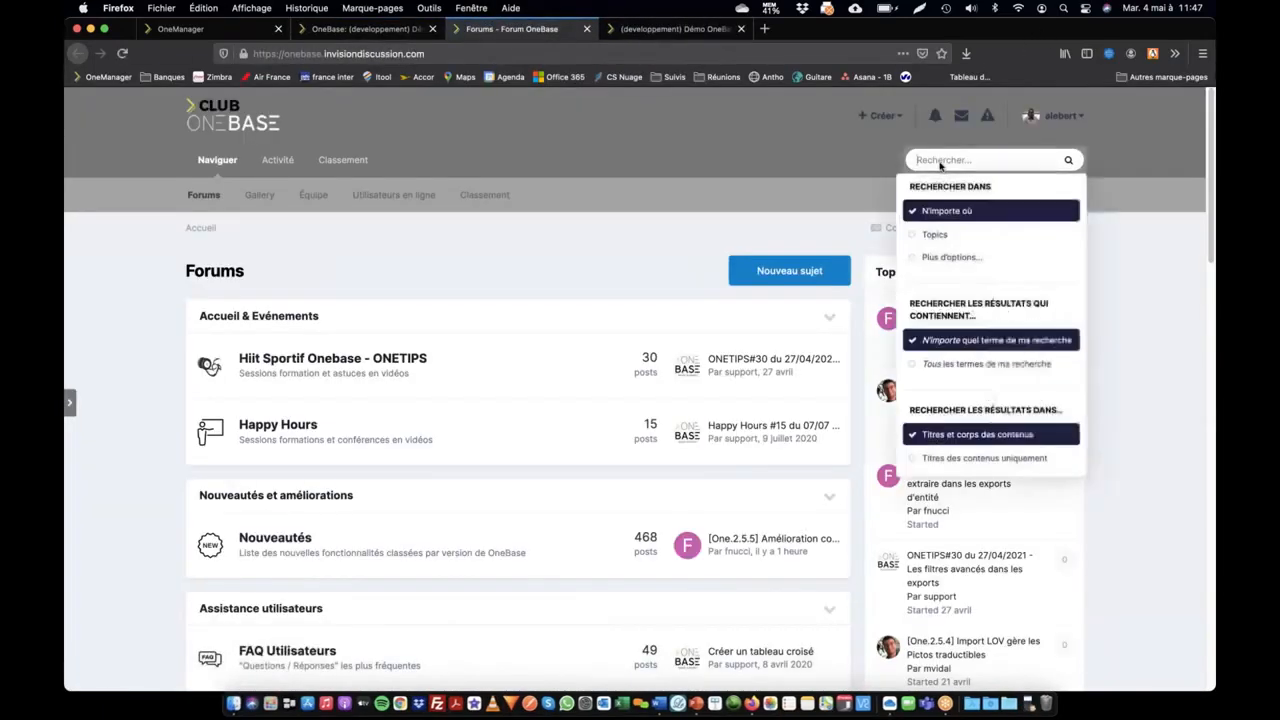
{"action": "type", "text": "types de champs"}
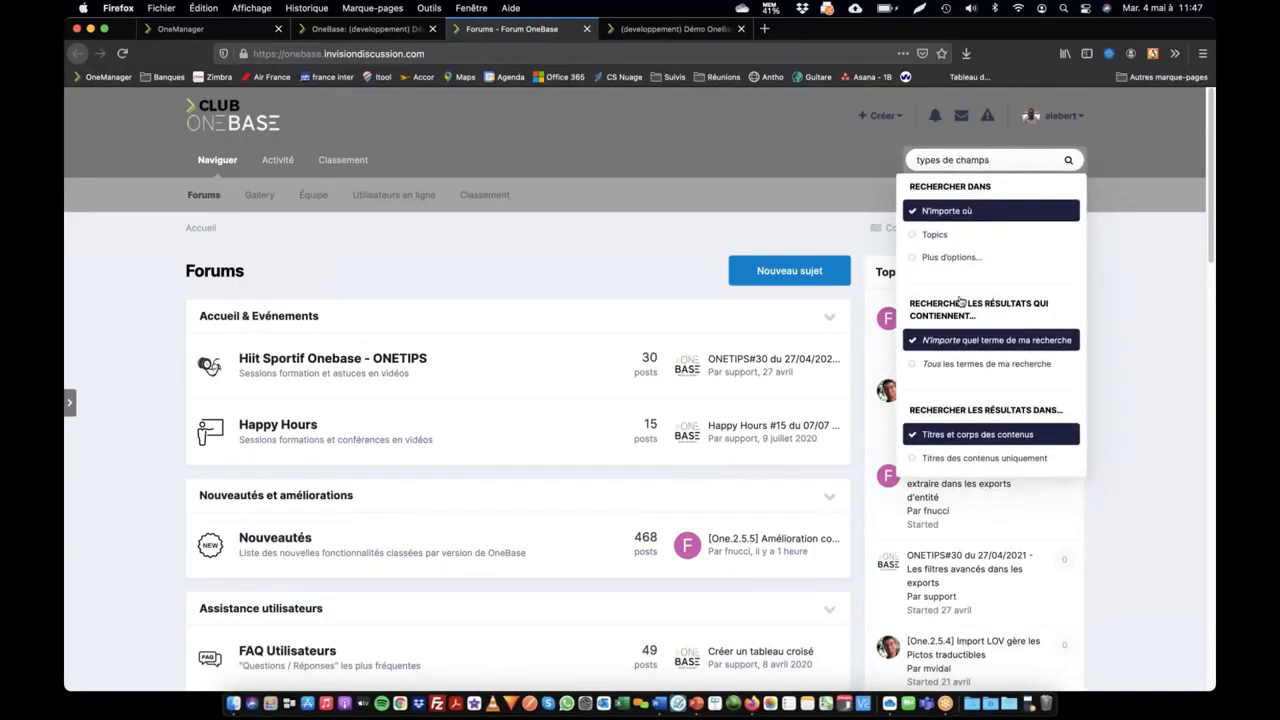
{"action": "left_click", "coordinate": [948, 365]}
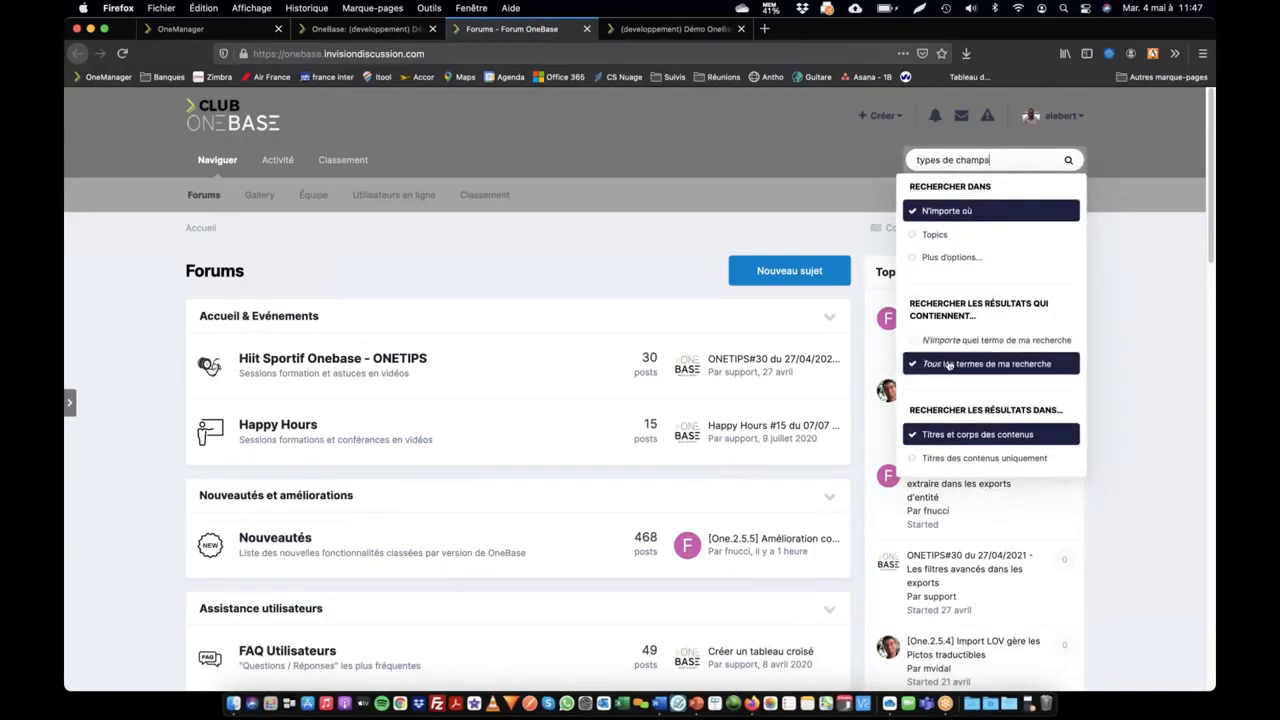
{"action": "key", "text": "Return"}
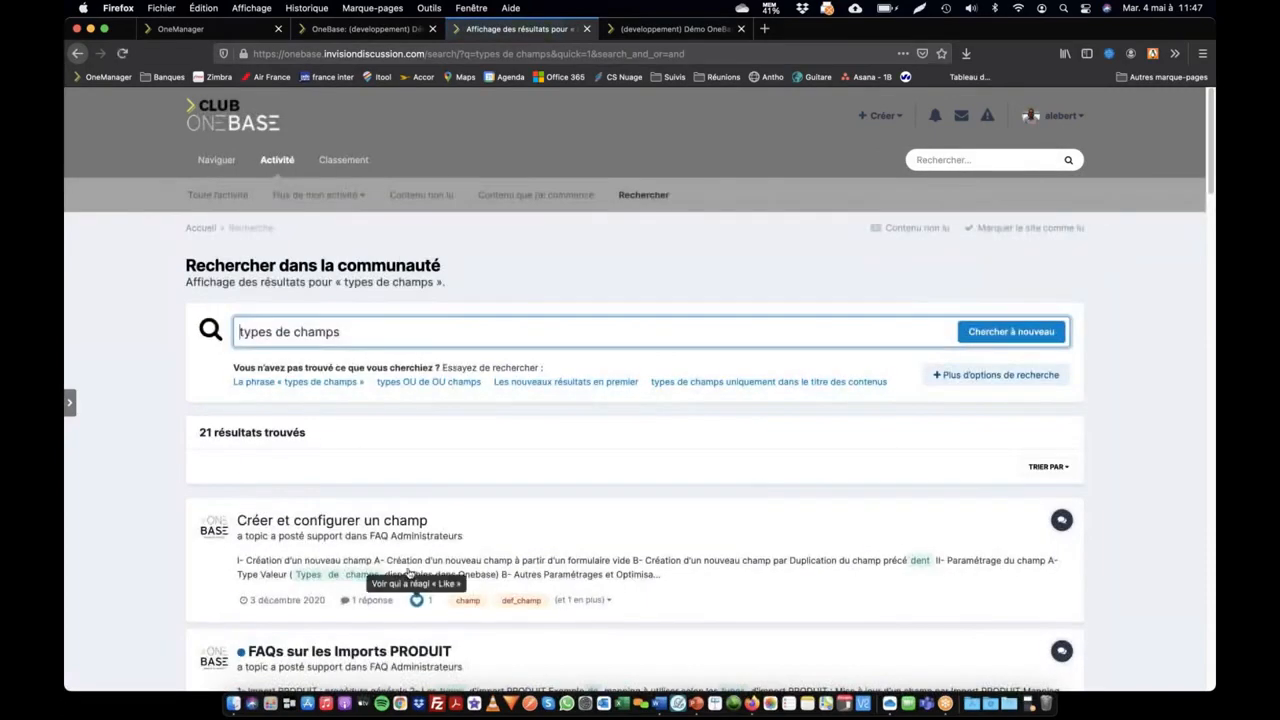
Step: Search the forum again for "types de champ", requiring all search terms
{"action": "left_click", "coordinate": [973, 159]}
{"action": "type", "text": "types de champ"}
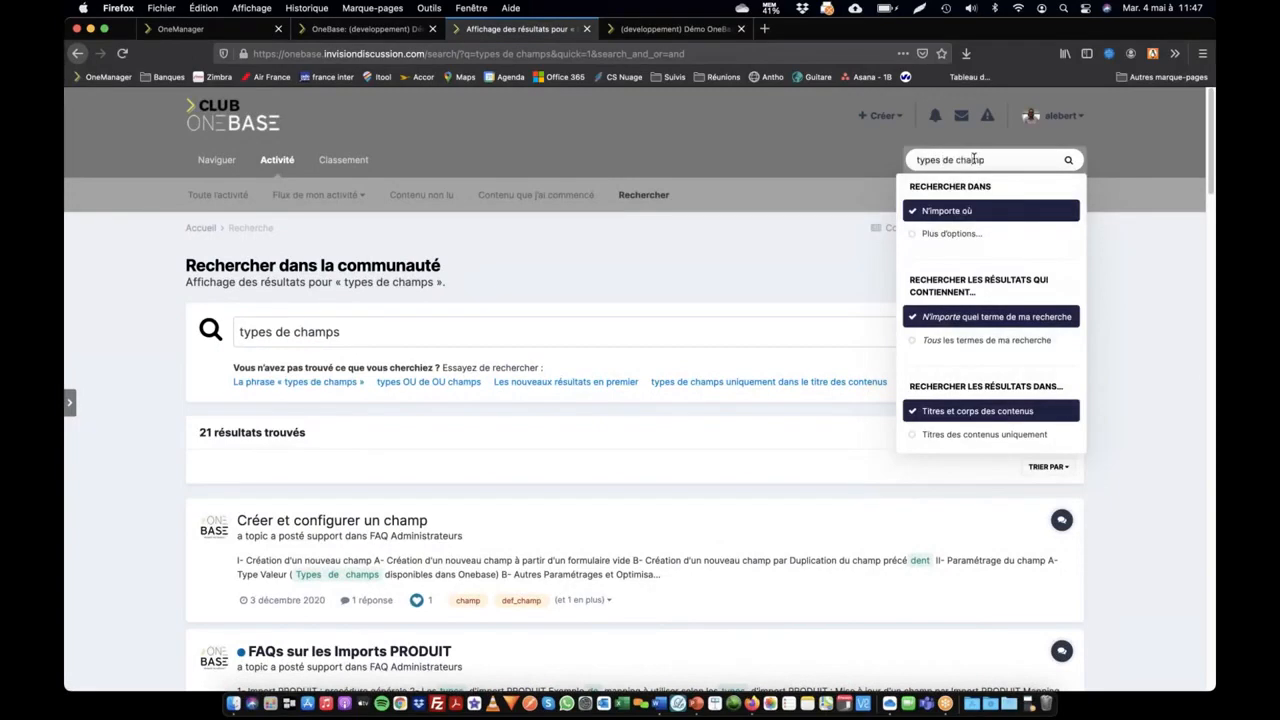
{"action": "left_click", "coordinate": [960, 343]}
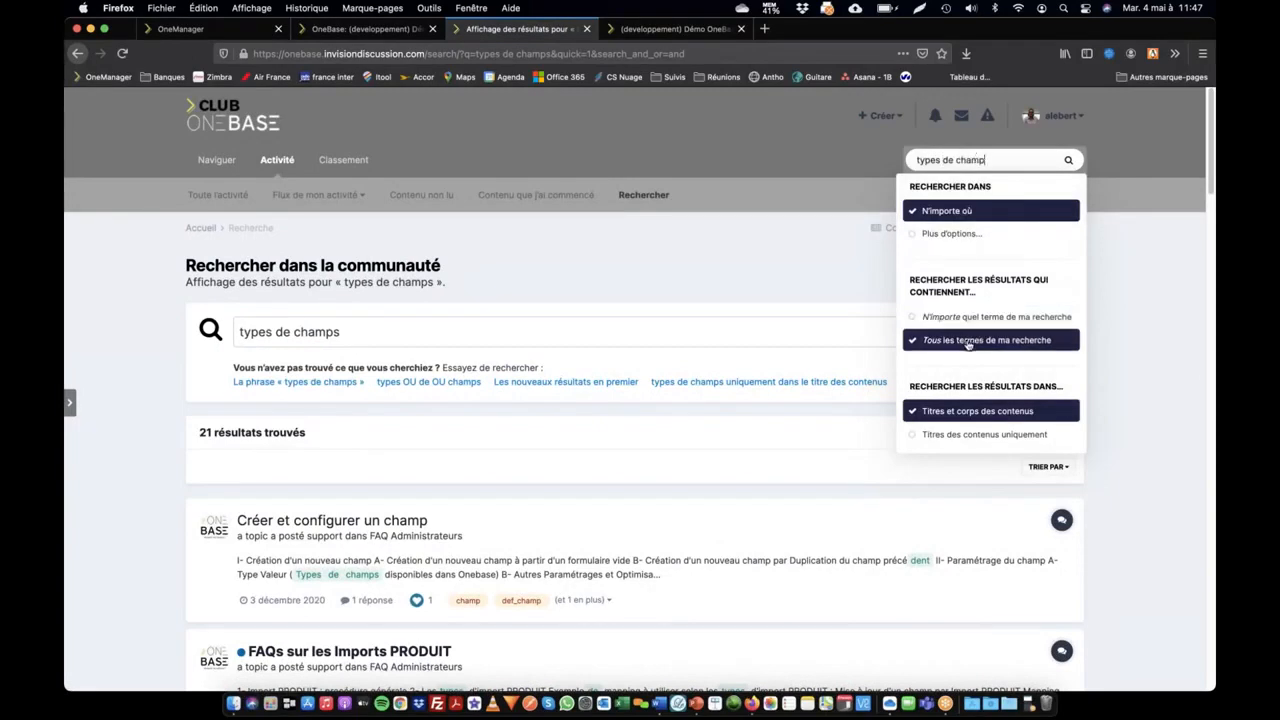
{"action": "left_click", "coordinate": [988, 159]}
{"action": "key", "text": "Return"}
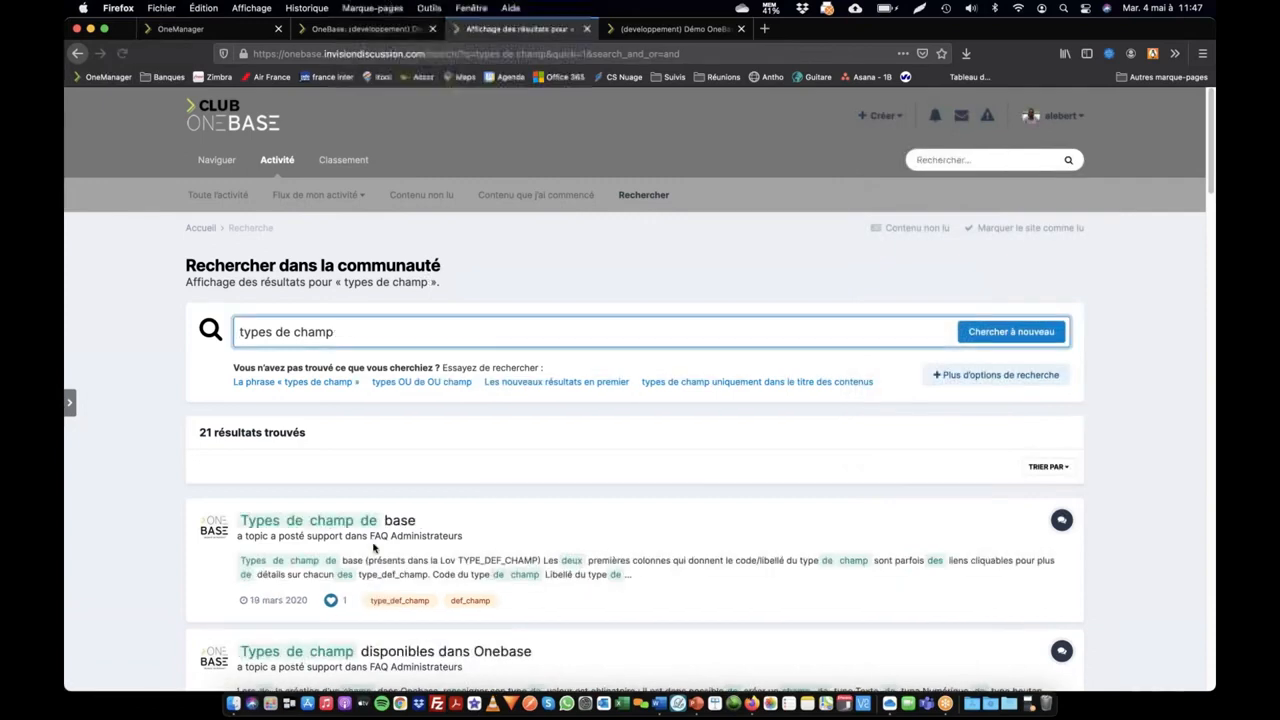
Step: Open the topic "Types de champ de base" and read through its table of field types, descriptions and stored values
{"action": "left_click", "coordinate": [360, 536]}
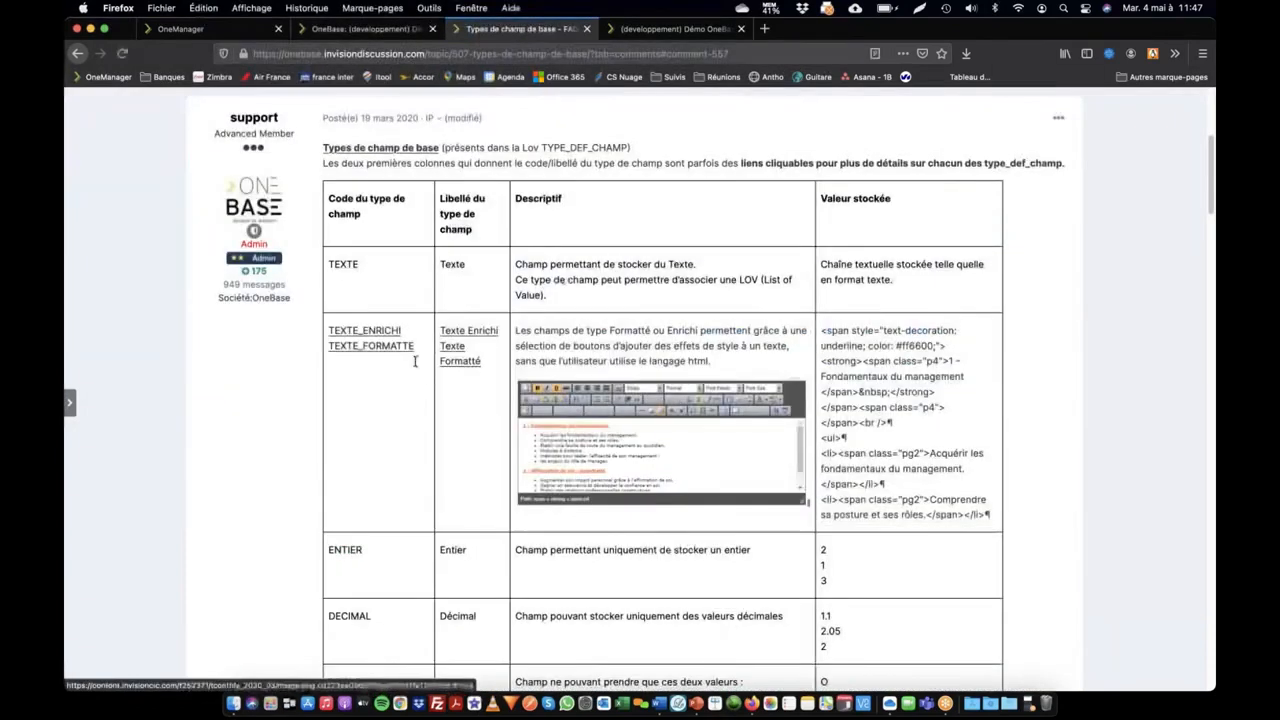
{"action": "scroll", "coordinate": [460, 285], "scroll_direction": "down", "scroll_amount": 6}
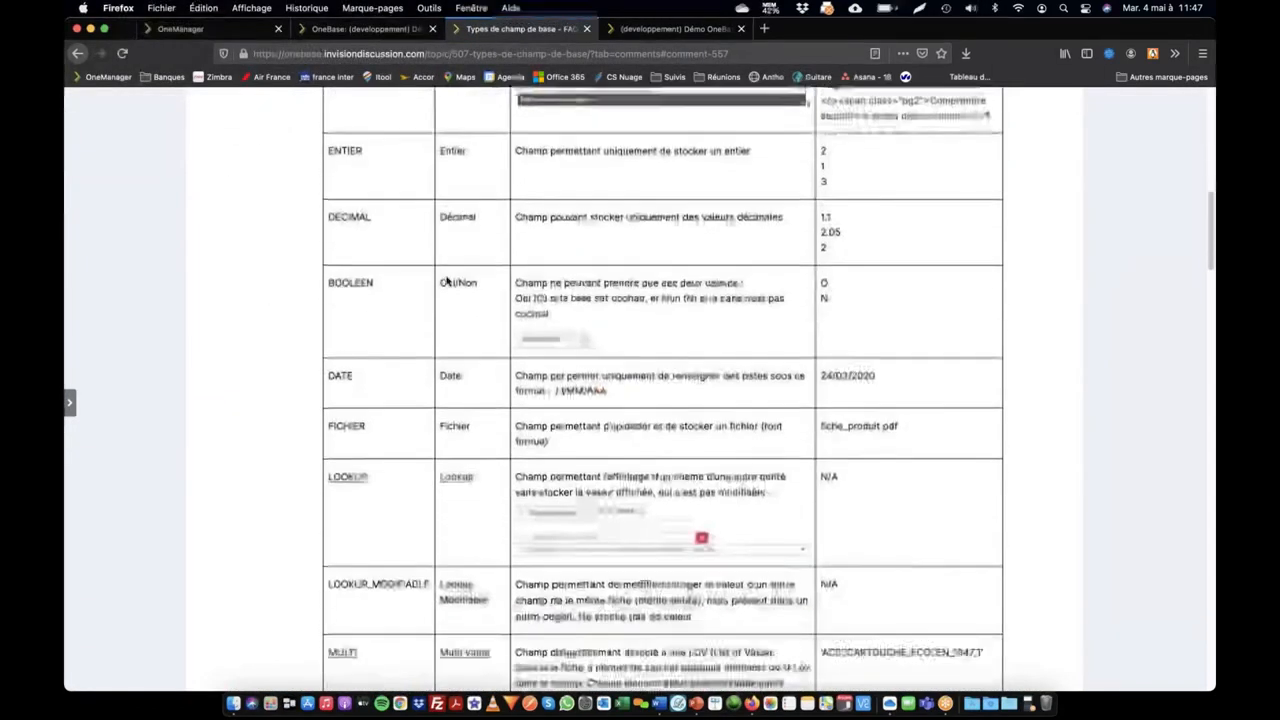
{"action": "scroll", "coordinate": [480, 305], "scroll_direction": "down", "scroll_amount": 5}
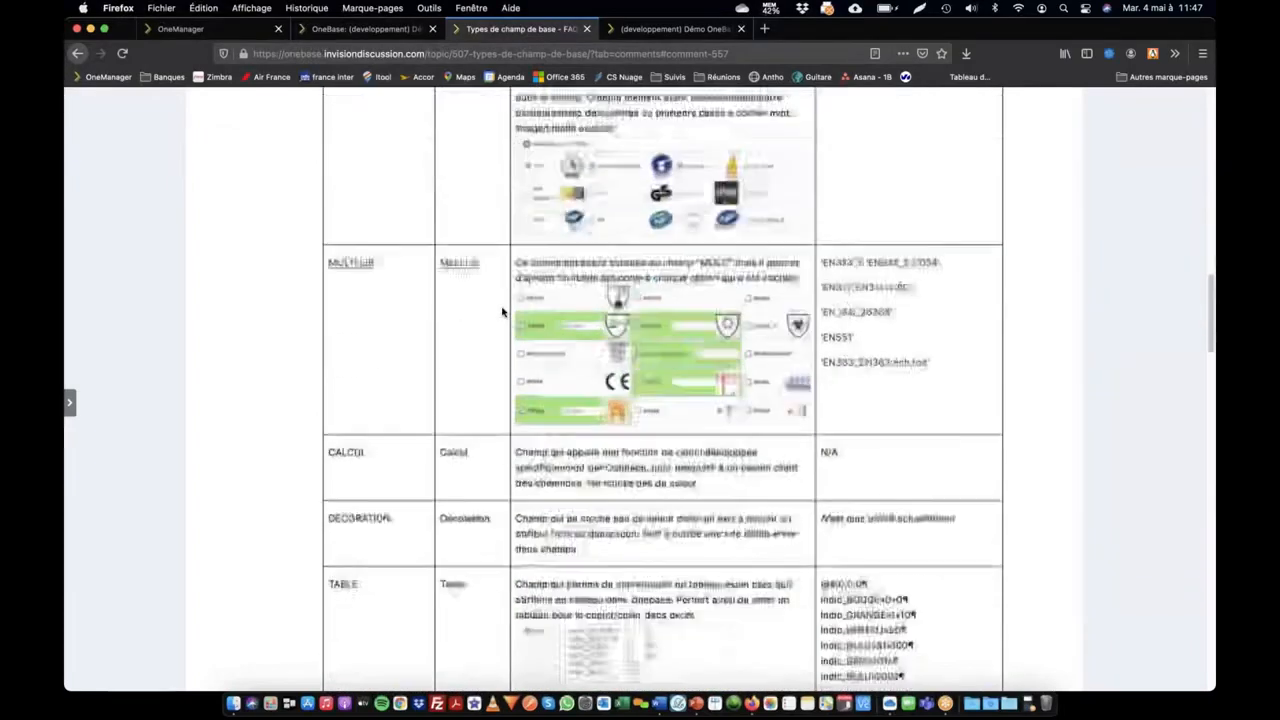
{"action": "scroll", "coordinate": [520, 313], "scroll_direction": "up", "scroll_amount": 9}
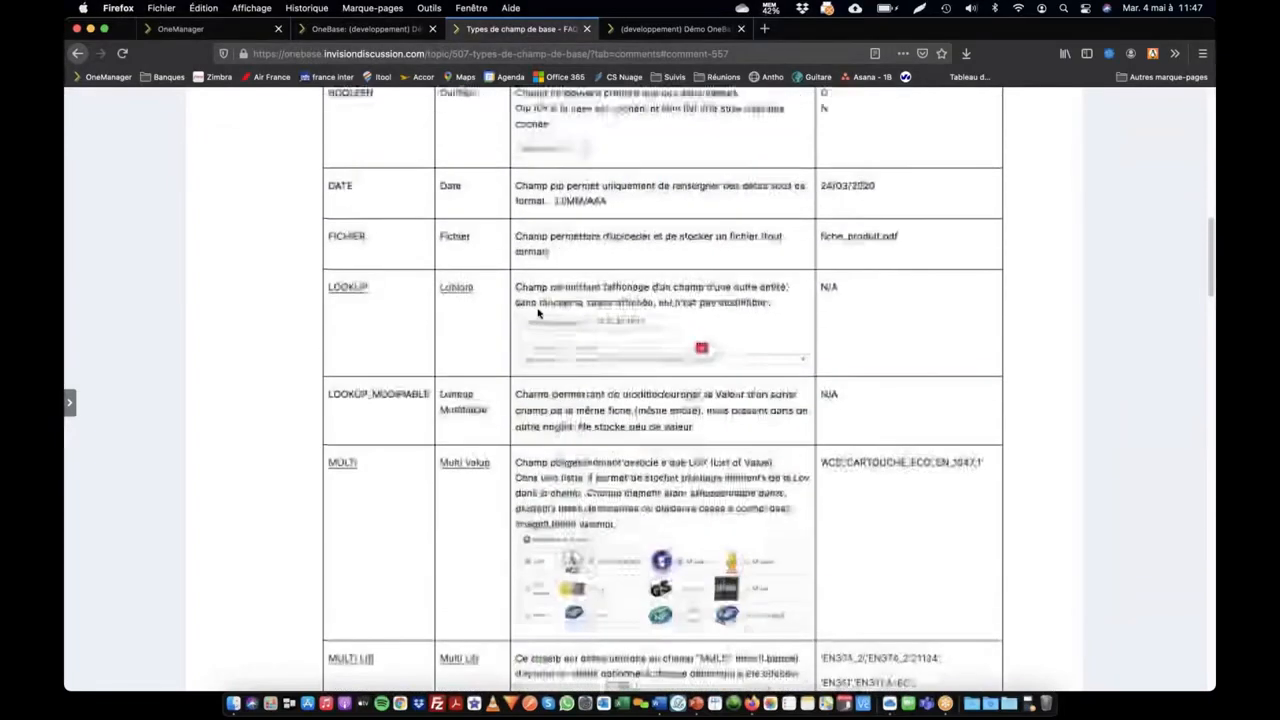
{"action": "scroll", "coordinate": [537, 313], "scroll_direction": "up", "scroll_amount": 3}
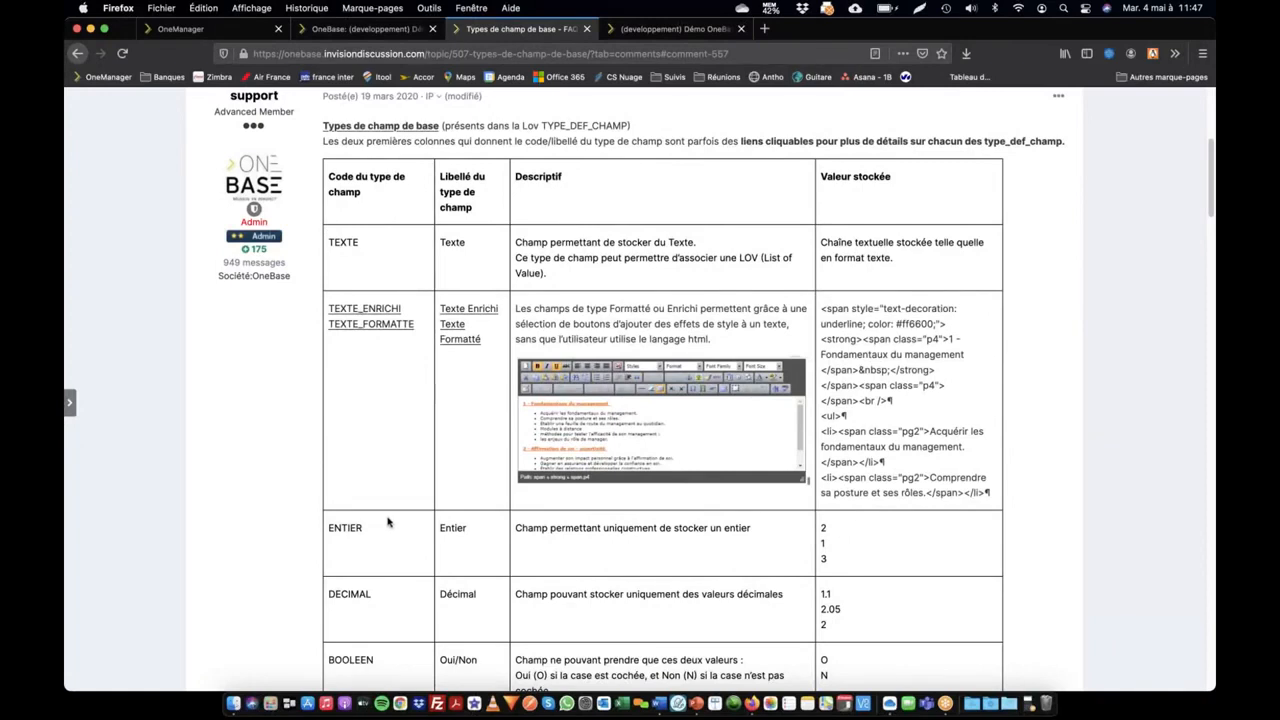
{"action": "scroll", "coordinate": [388, 521], "scroll_direction": "down", "scroll_amount": 4}
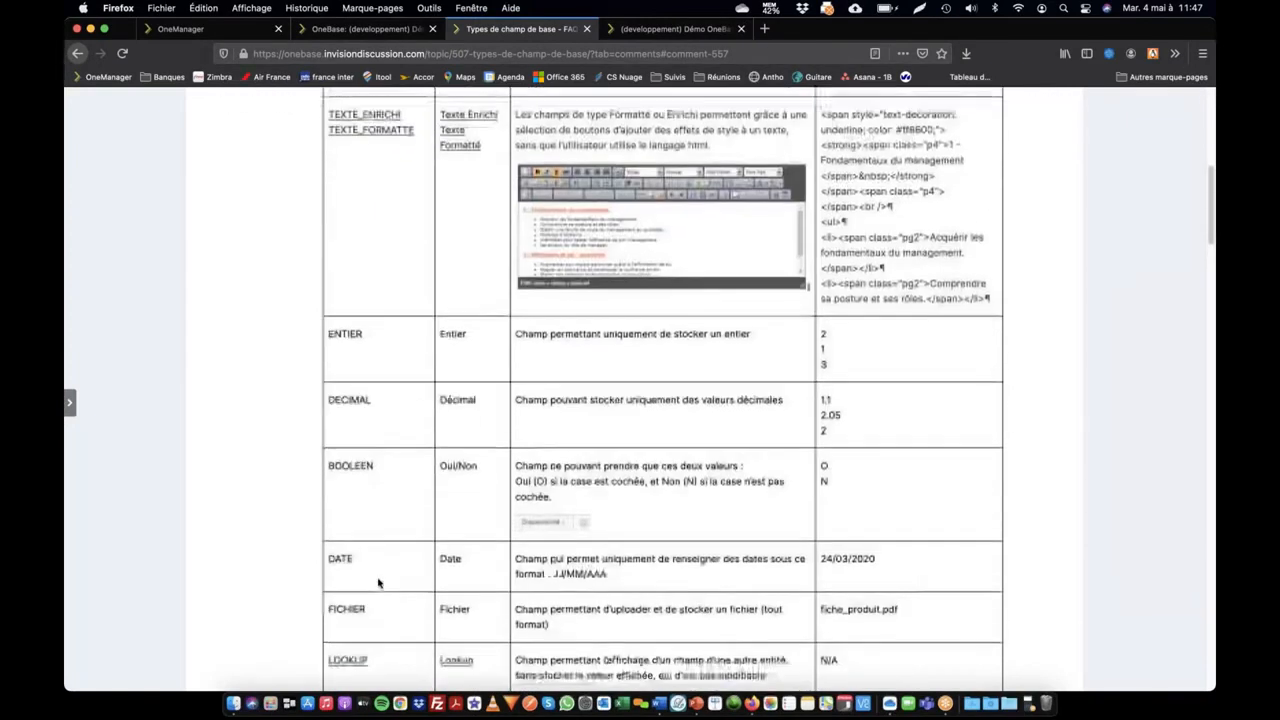
{"action": "scroll", "coordinate": [375, 575], "scroll_direction": "down", "scroll_amount": 4}
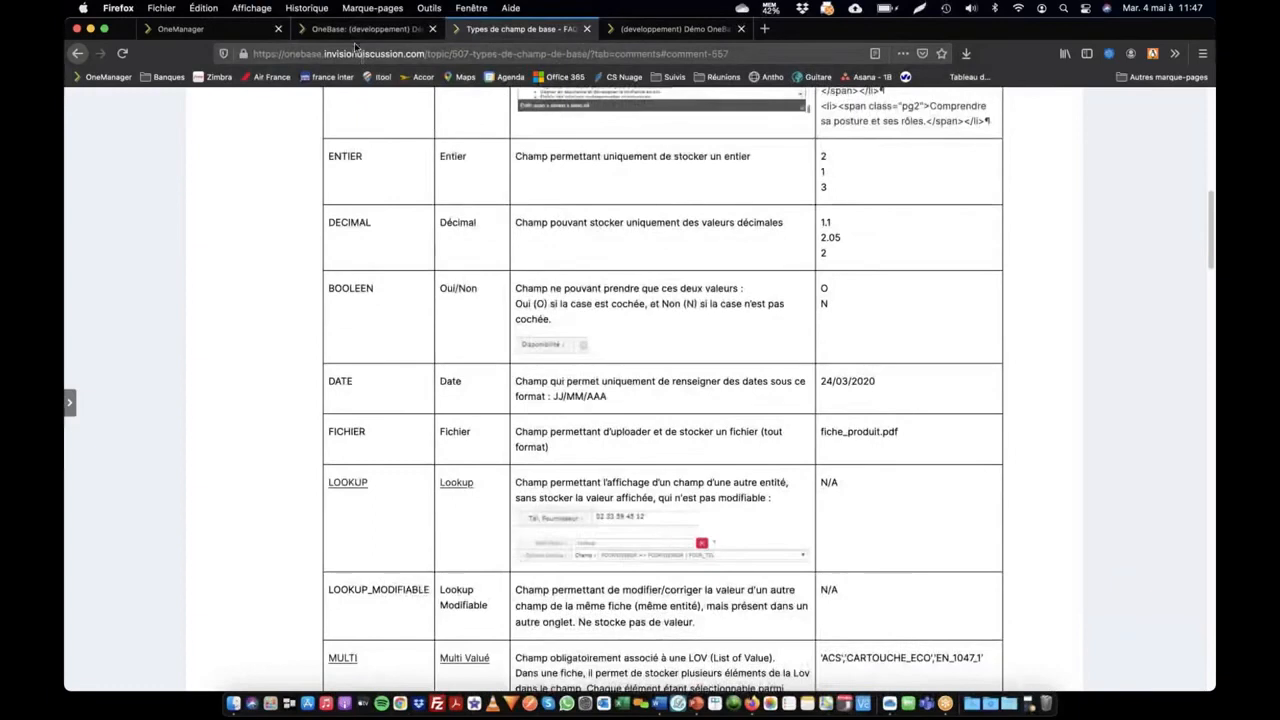
Step: Return to the Désignation field's definition, set its Type Valeur to Décimal and save, and select the Nb. Décimales setting
{"action": "left_click", "coordinate": [366, 30]}
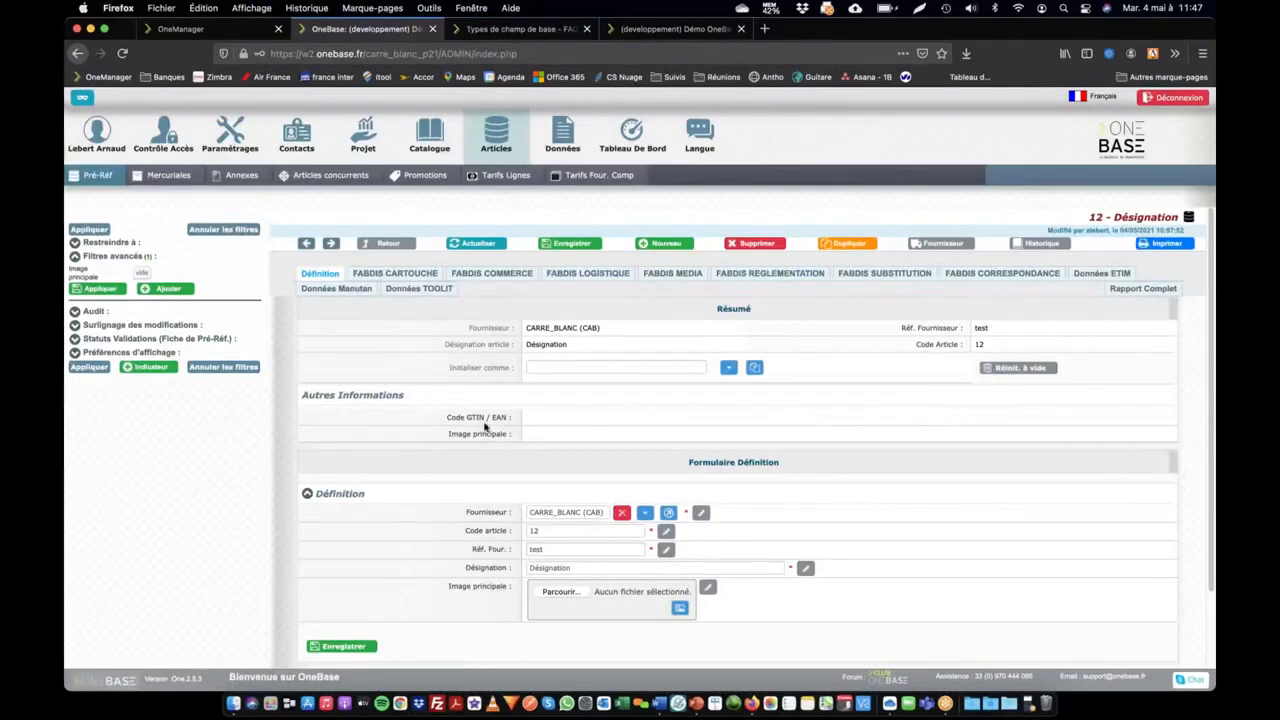
{"action": "left_click", "coordinate": [668, 30]}
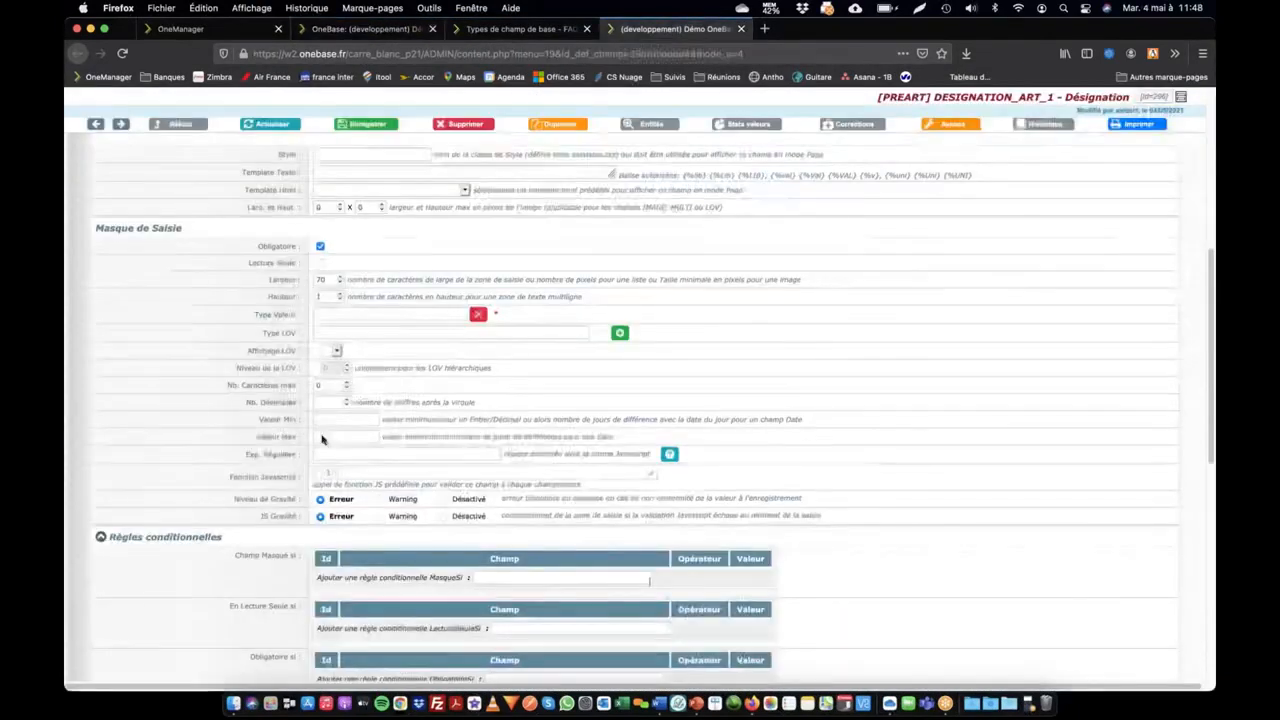
{"action": "left_click", "coordinate": [380, 314]}
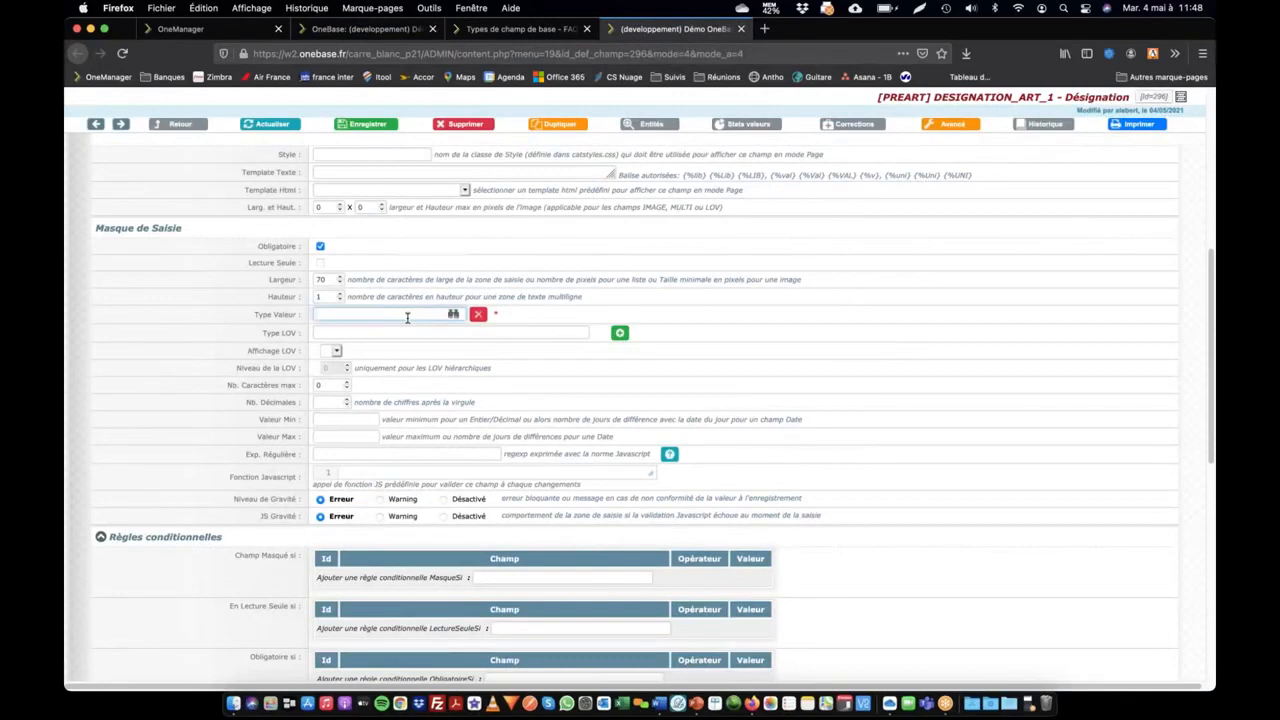
{"action": "type", "text": "deci"}
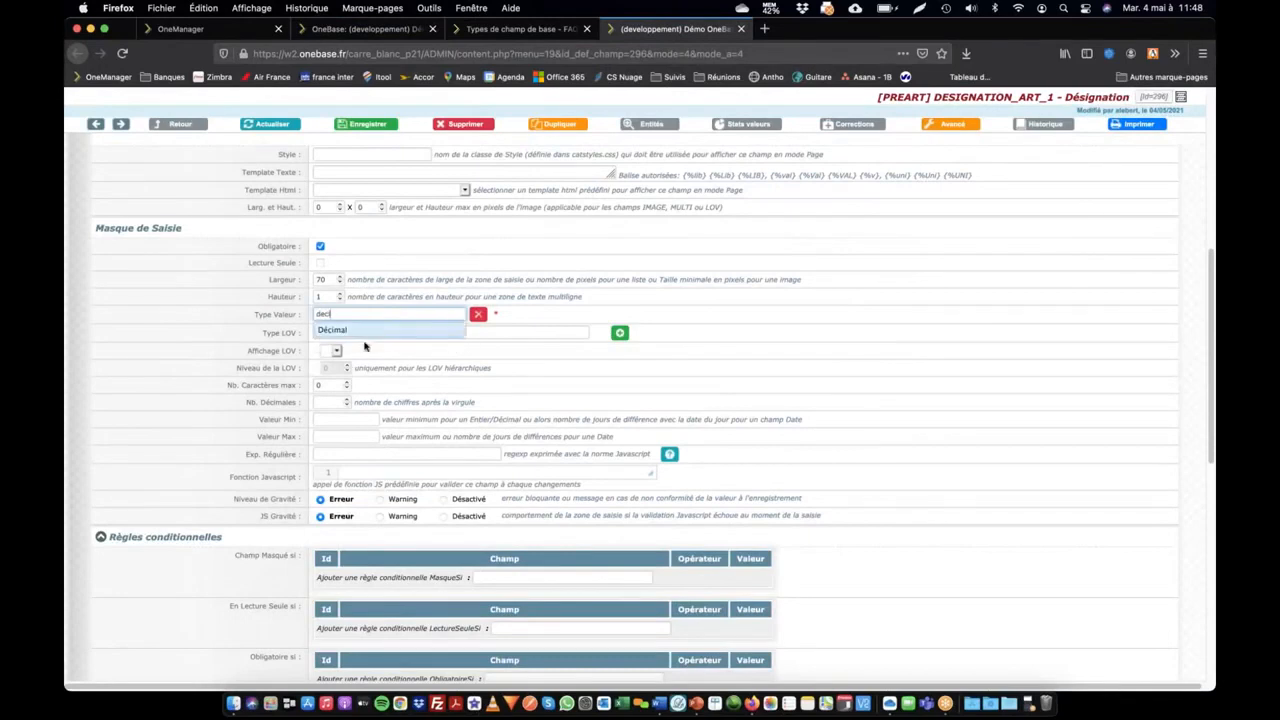
{"action": "left_click", "coordinate": [367, 331]}
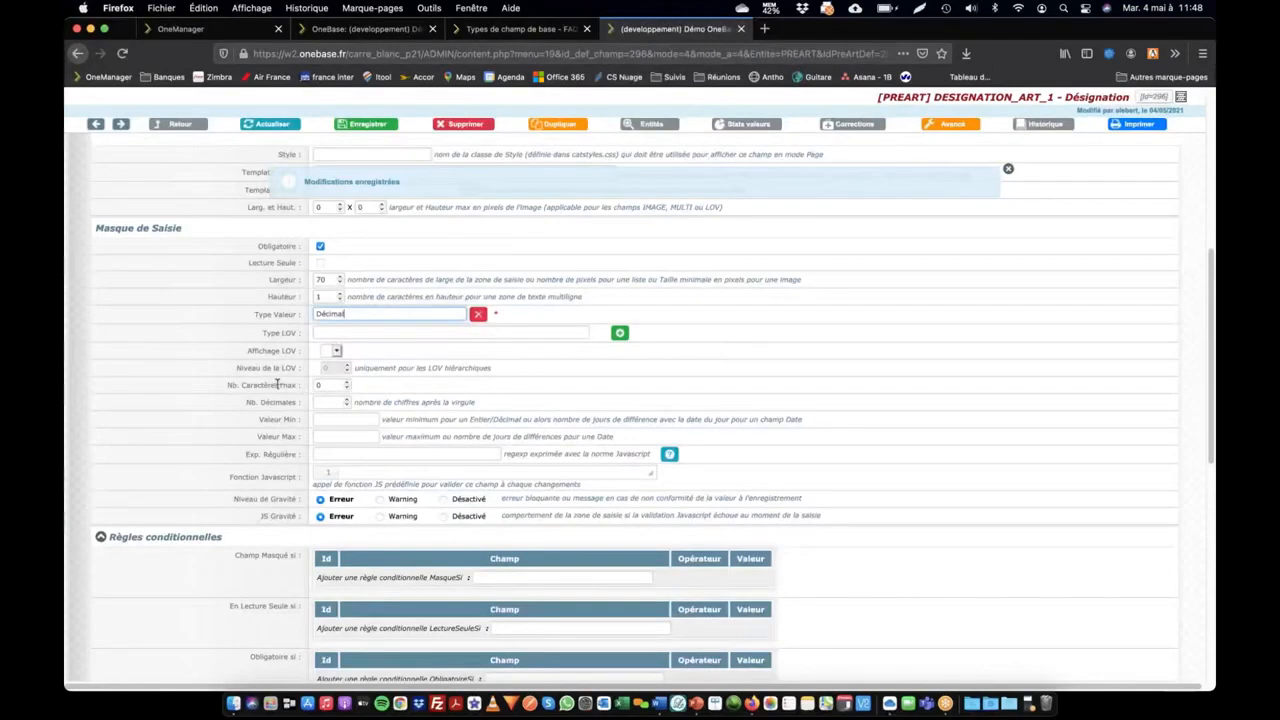
{"action": "left_click", "coordinate": [339, 403]}
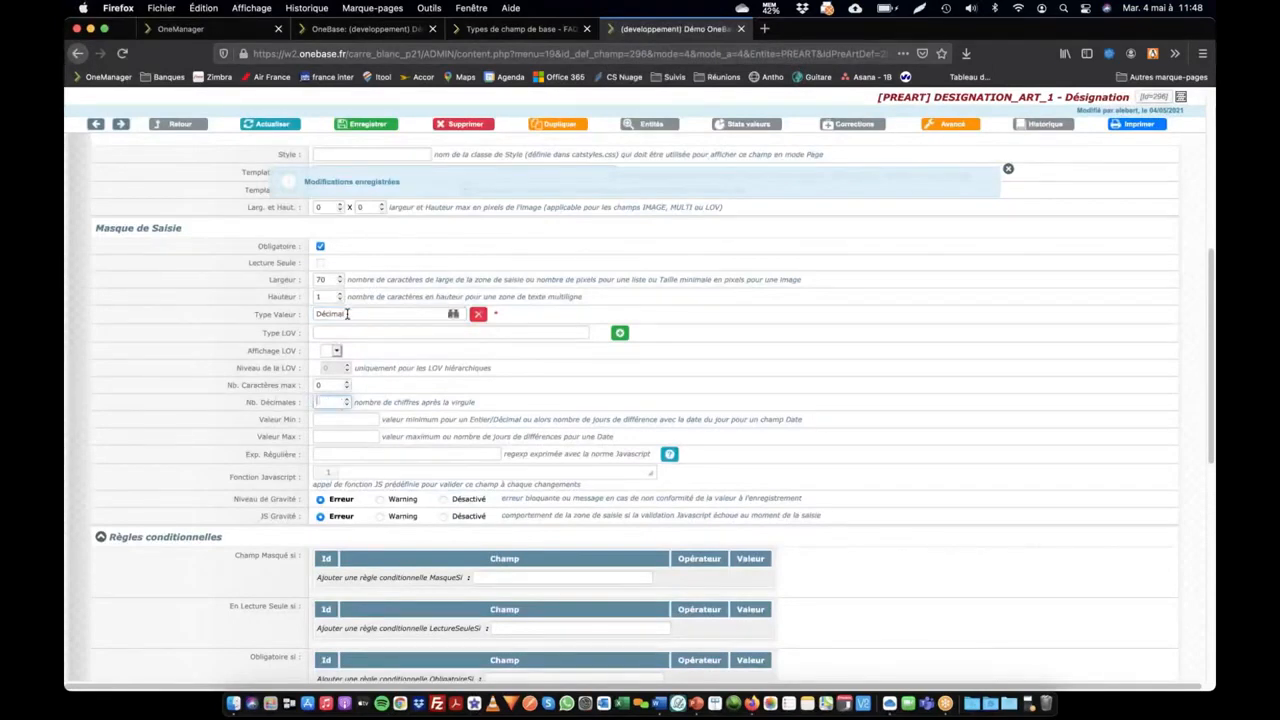
Step: Clear the Désignation field's Type Valeur and set it to Texte
{"action": "left_click", "coordinate": [478, 314]}
{"action": "left_click", "coordinate": [400, 316]}
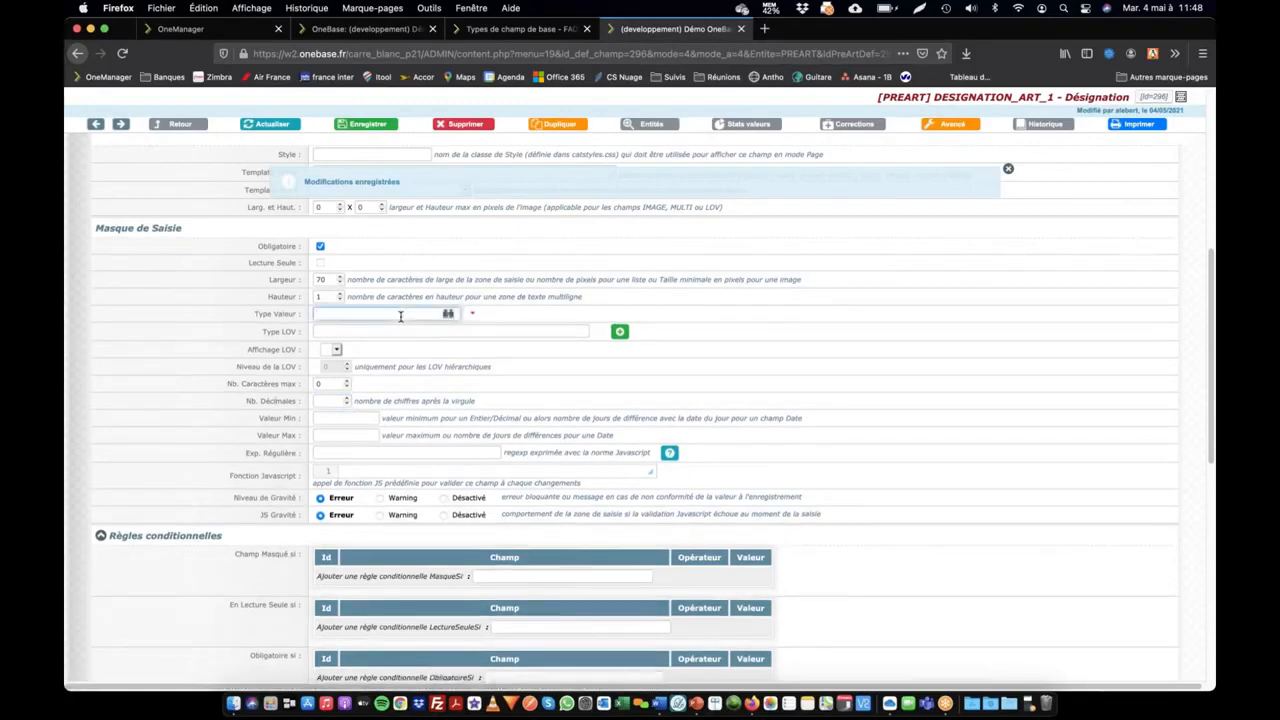
{"action": "type", "text": "te"}
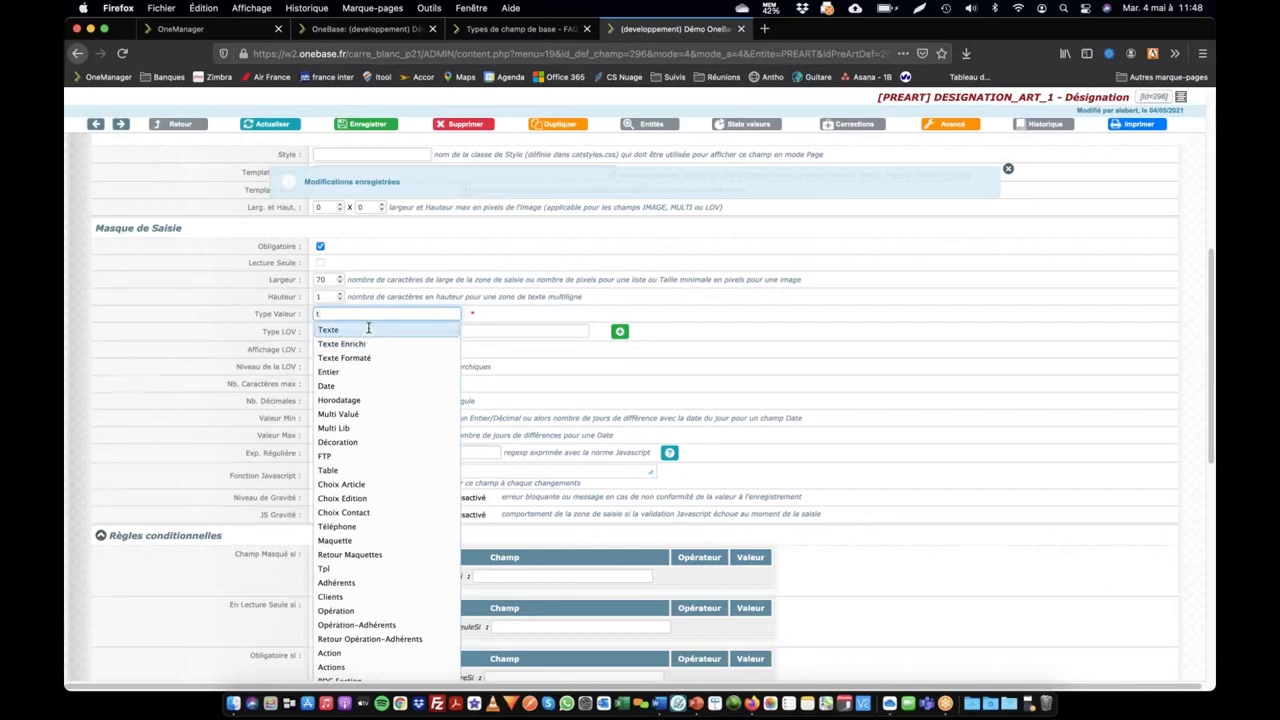
{"action": "left_click", "coordinate": [368, 329]}
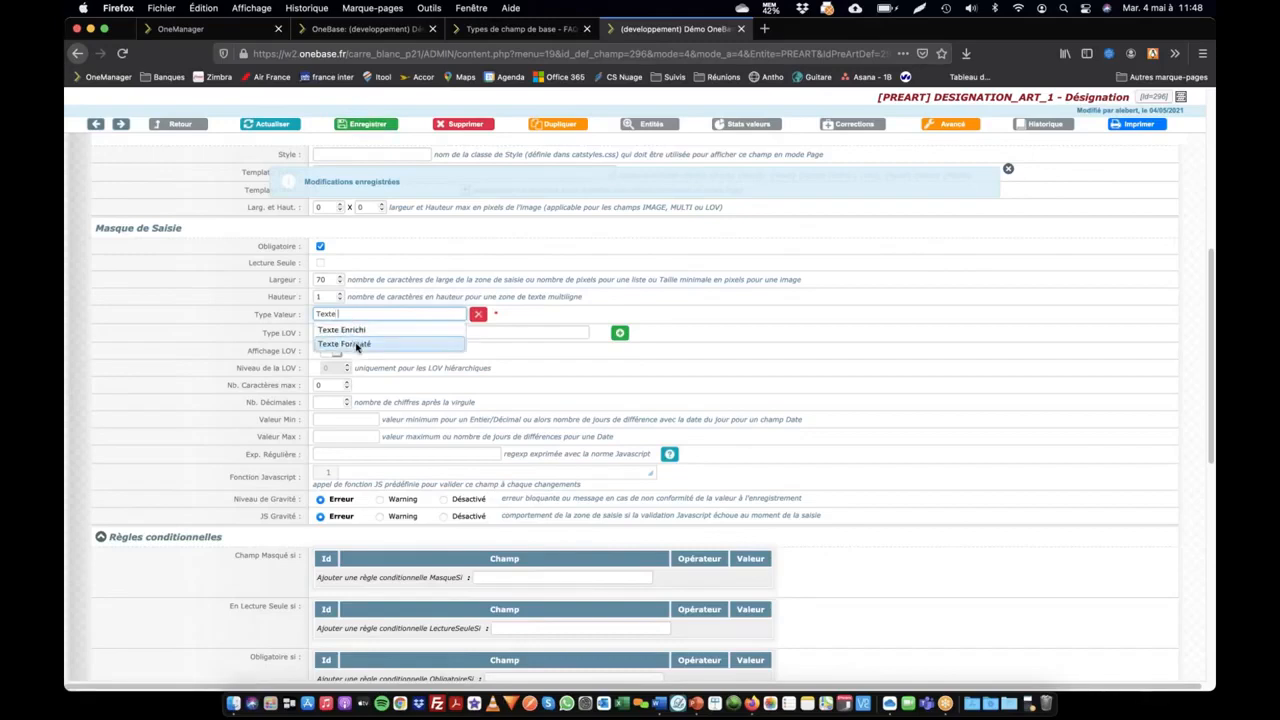
Step: Set the Désignation field's Type Valeur to Texte Formaté, with Affichage on Auto and an empty Mode, and save
{"action": "left_click", "coordinate": [357, 344]}
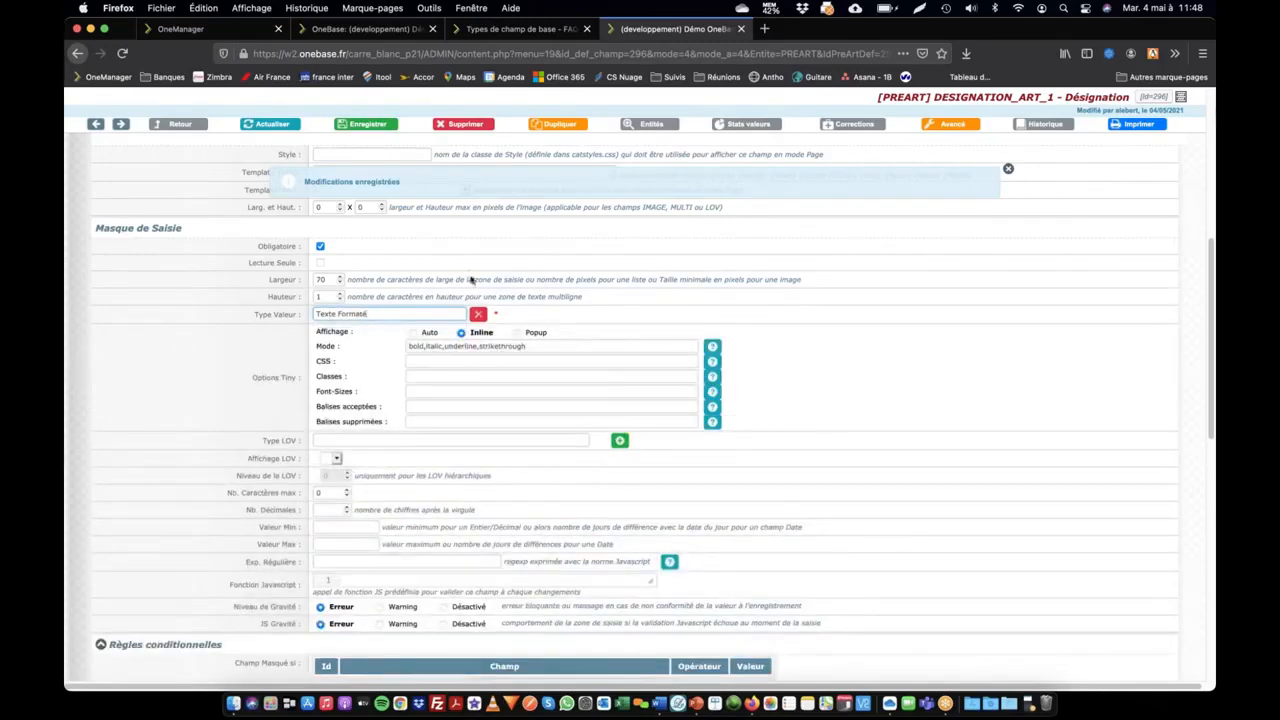
{"action": "left_click", "coordinate": [415, 334]}
{"action": "left_click_drag", "start_coordinate": [536, 346], "coordinate": [311, 345]}
{"action": "key", "text": "BackSpace"}
{"action": "left_click", "coordinate": [372, 124]}
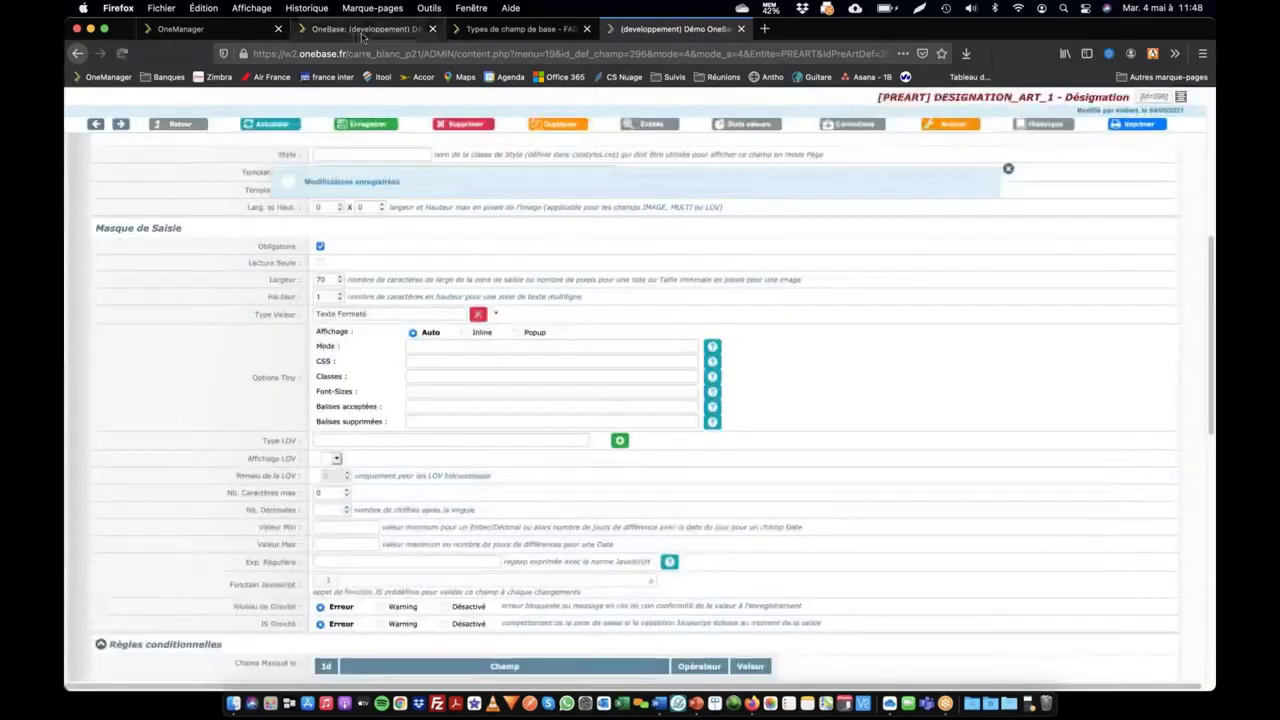
Step: Refresh the article form, open the Désignation content editor to view its formatting tools, and return to the form
{"action": "left_click", "coordinate": [365, 33]}
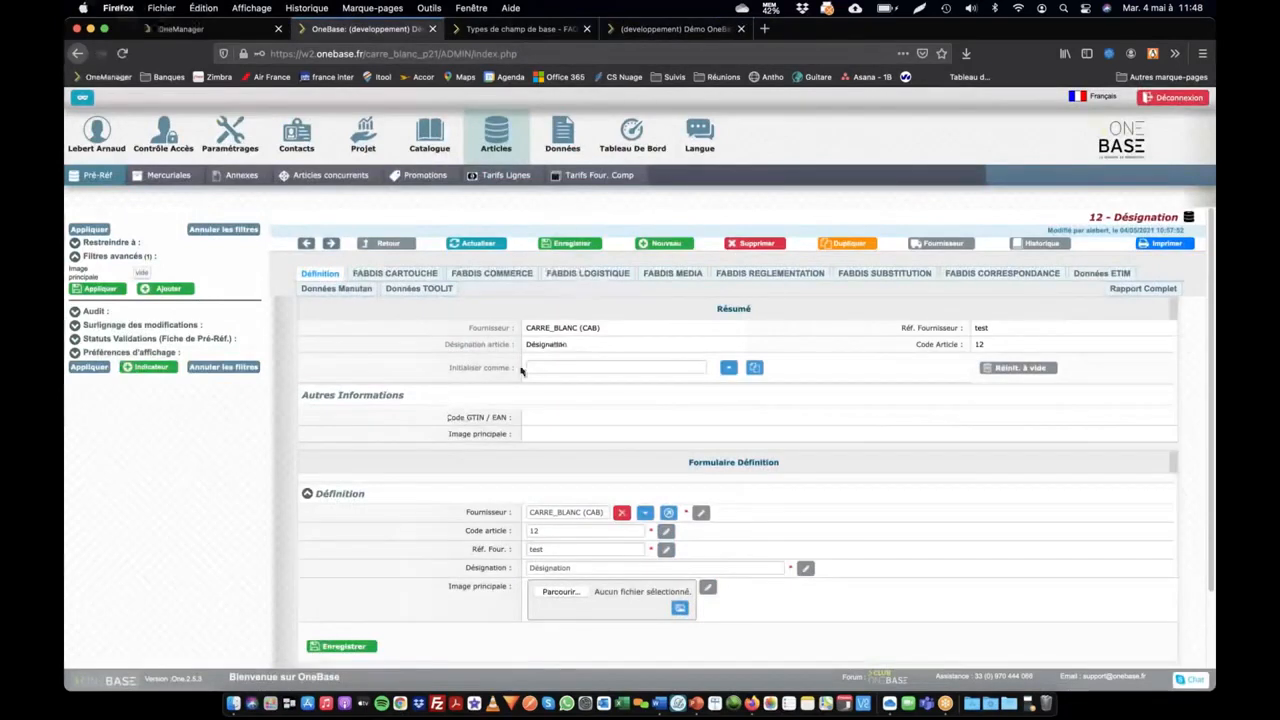
{"action": "left_click", "coordinate": [482, 244]}
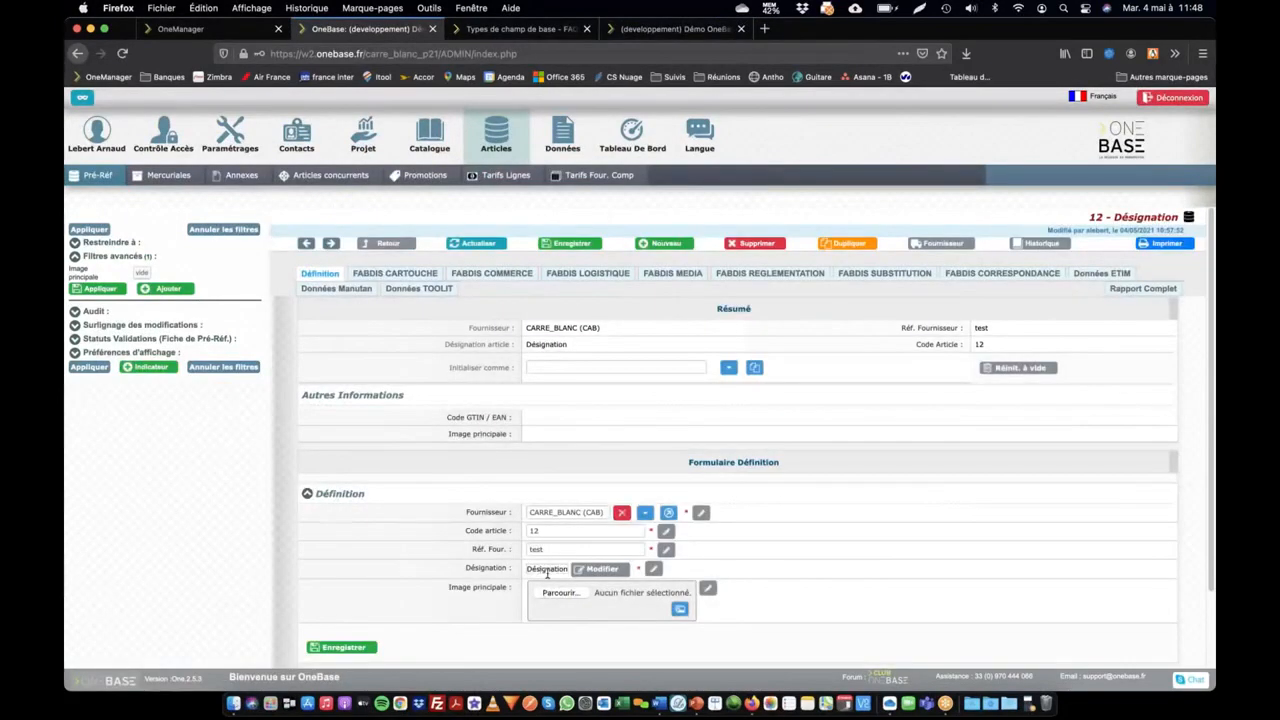
{"action": "left_click", "coordinate": [600, 569]}
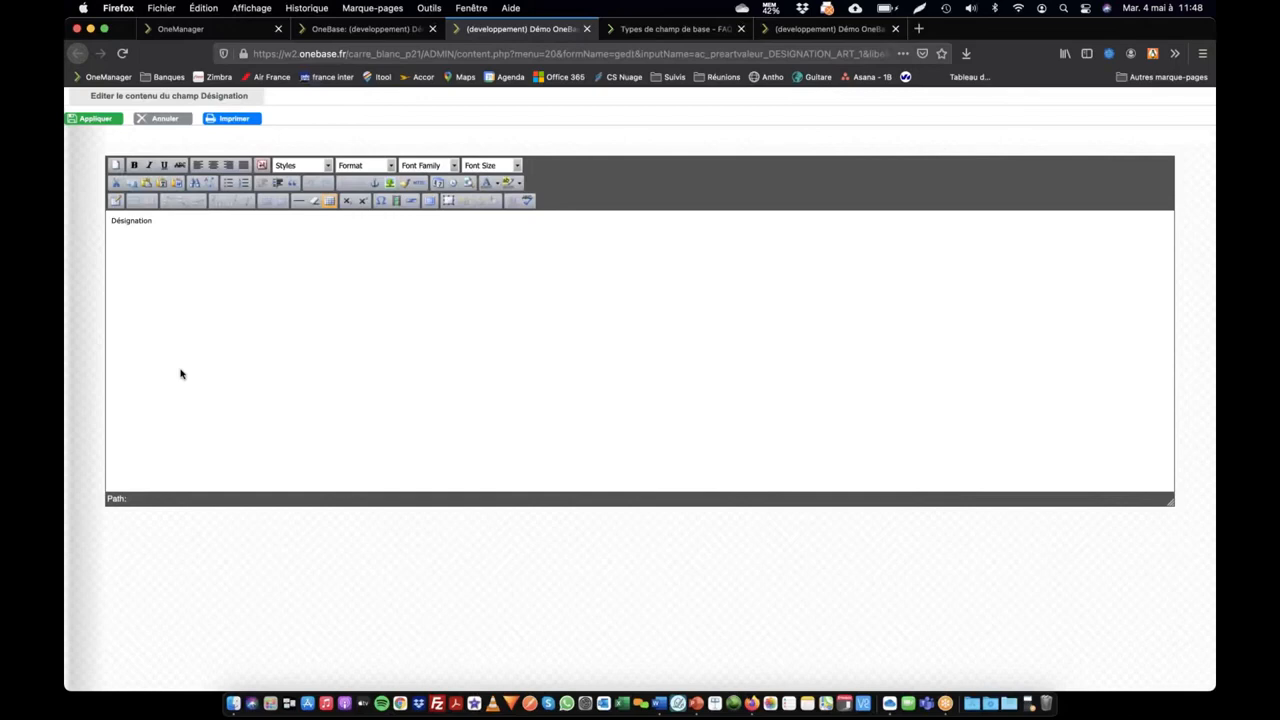
{"action": "left_click", "coordinate": [349, 30]}
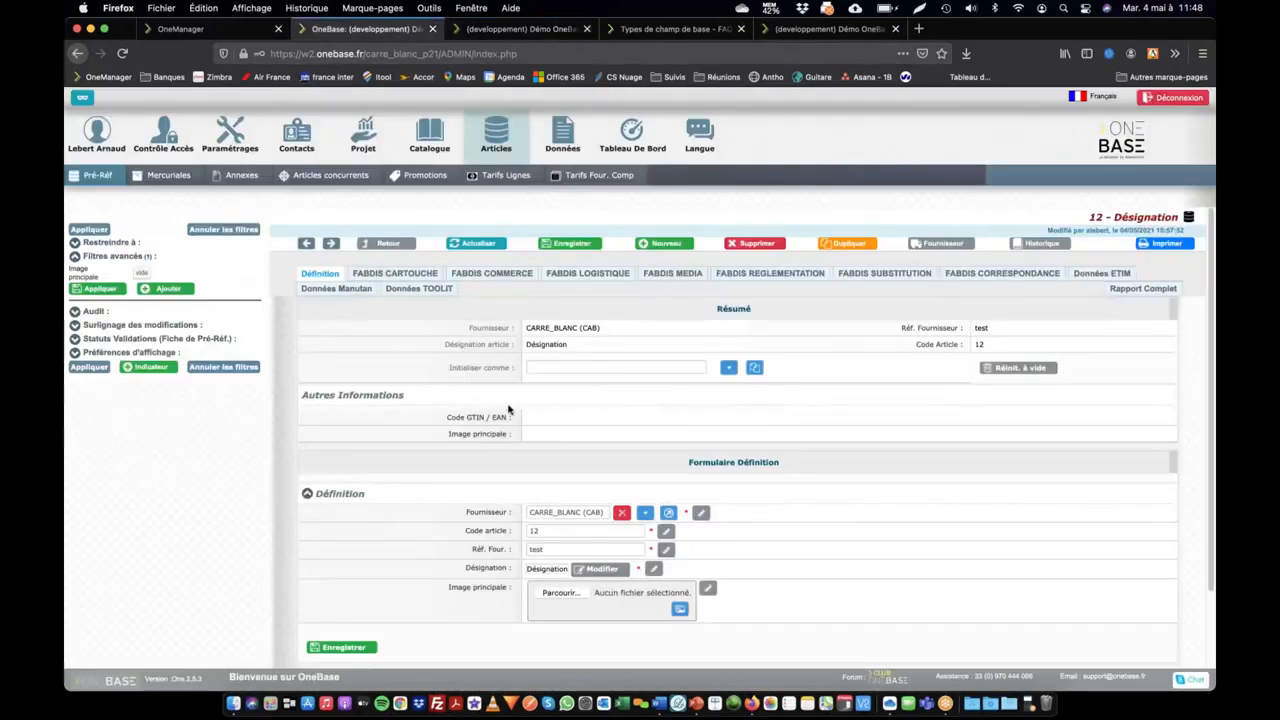
Step: Reopen the Désignation field's definition, set its Affichage to Inline and save
{"action": "left_click", "coordinate": [492, 568]}
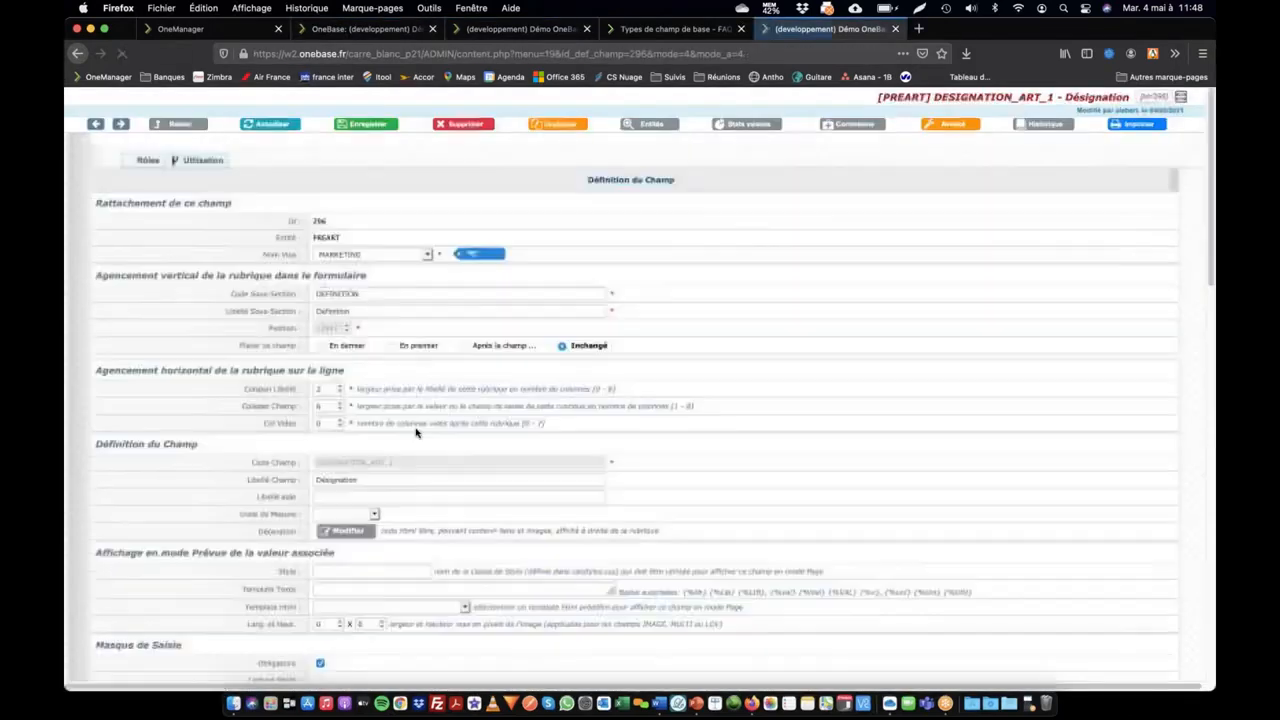
{"action": "scroll", "coordinate": [400, 470], "scroll_direction": "down", "scroll_amount": 10}
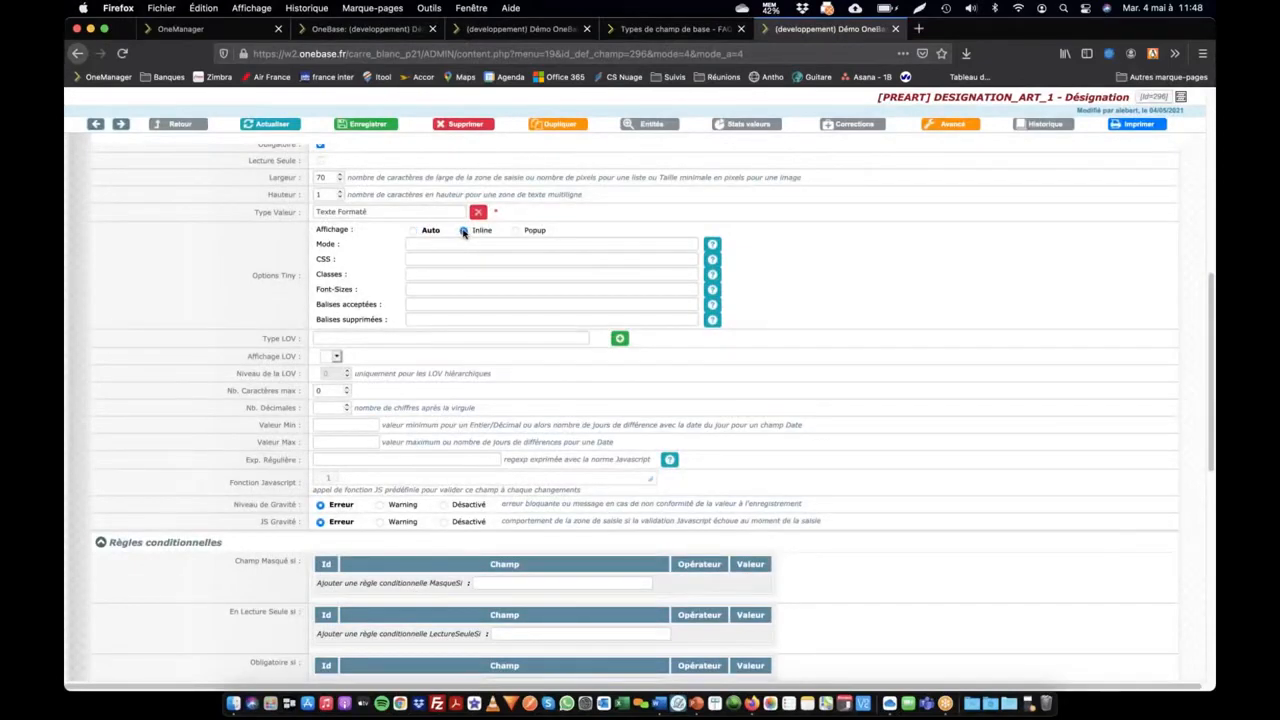
{"action": "left_click", "coordinate": [463, 231]}
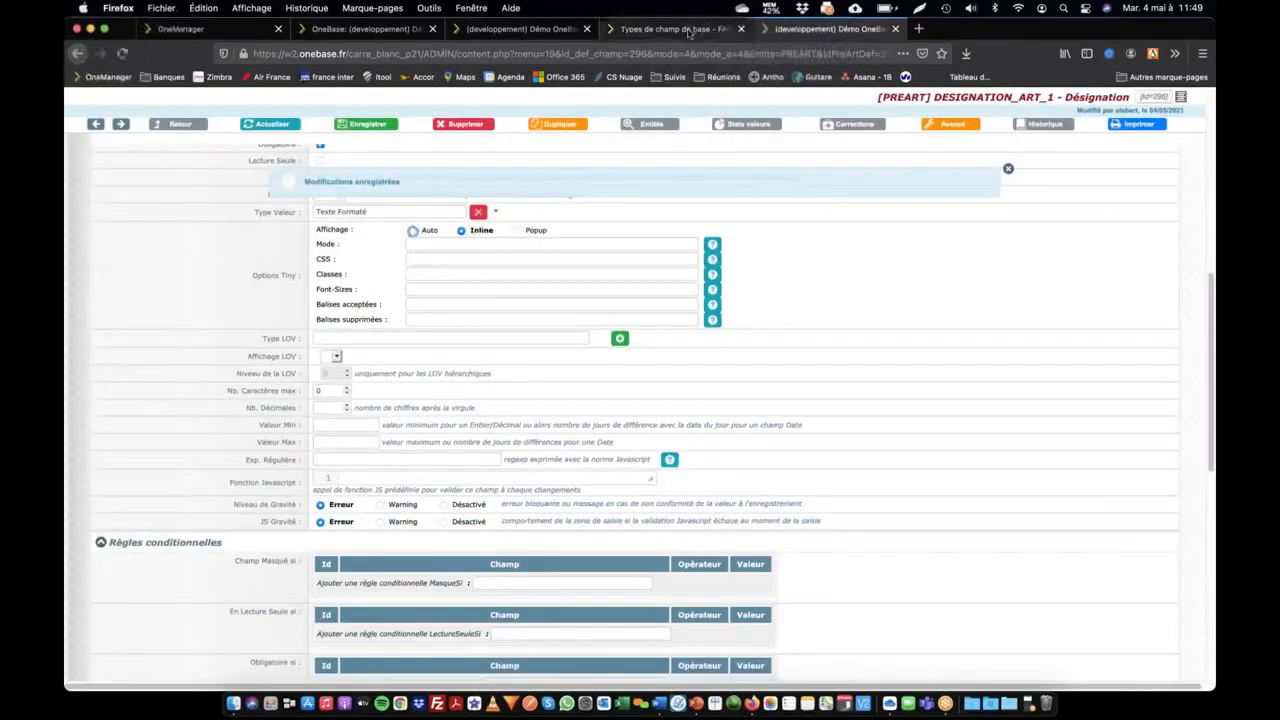
Step: Close the separate Désignation editor tab and refresh the article form to view the field's inline editor
{"action": "left_click", "coordinate": [688, 30]}
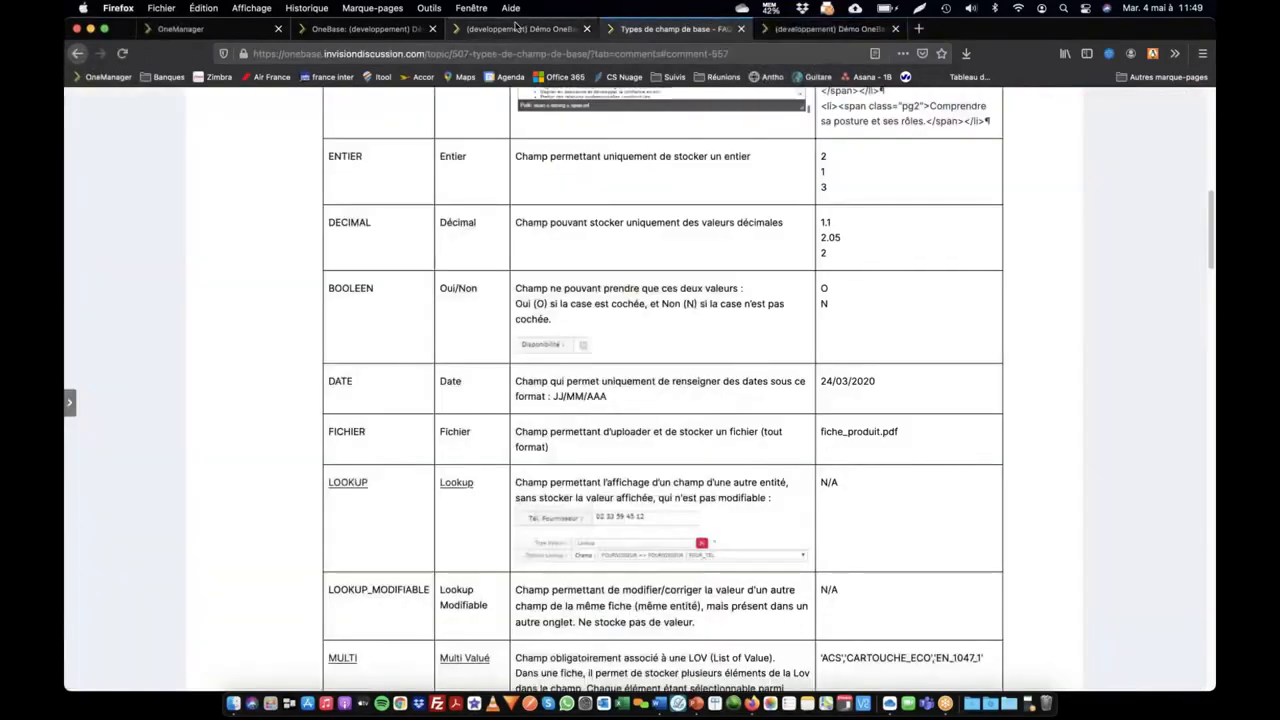
{"action": "left_click", "coordinate": [490, 29]}
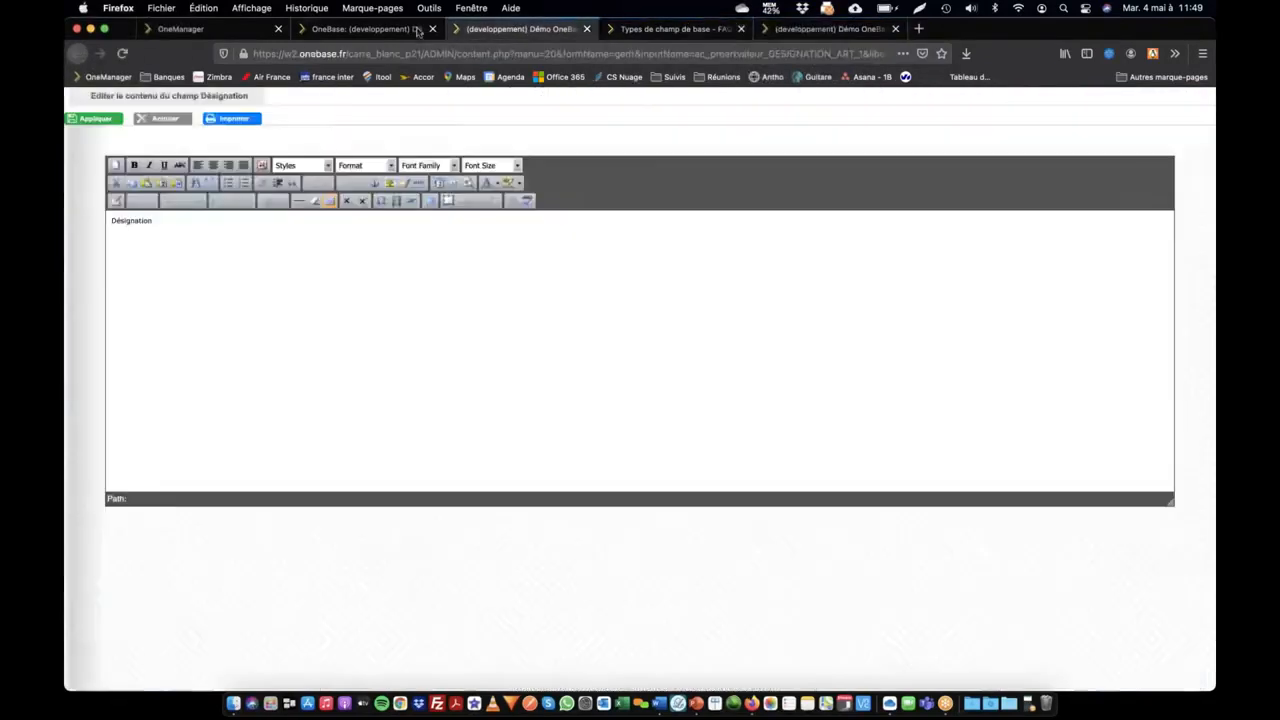
{"action": "left_click", "coordinate": [586, 29]}
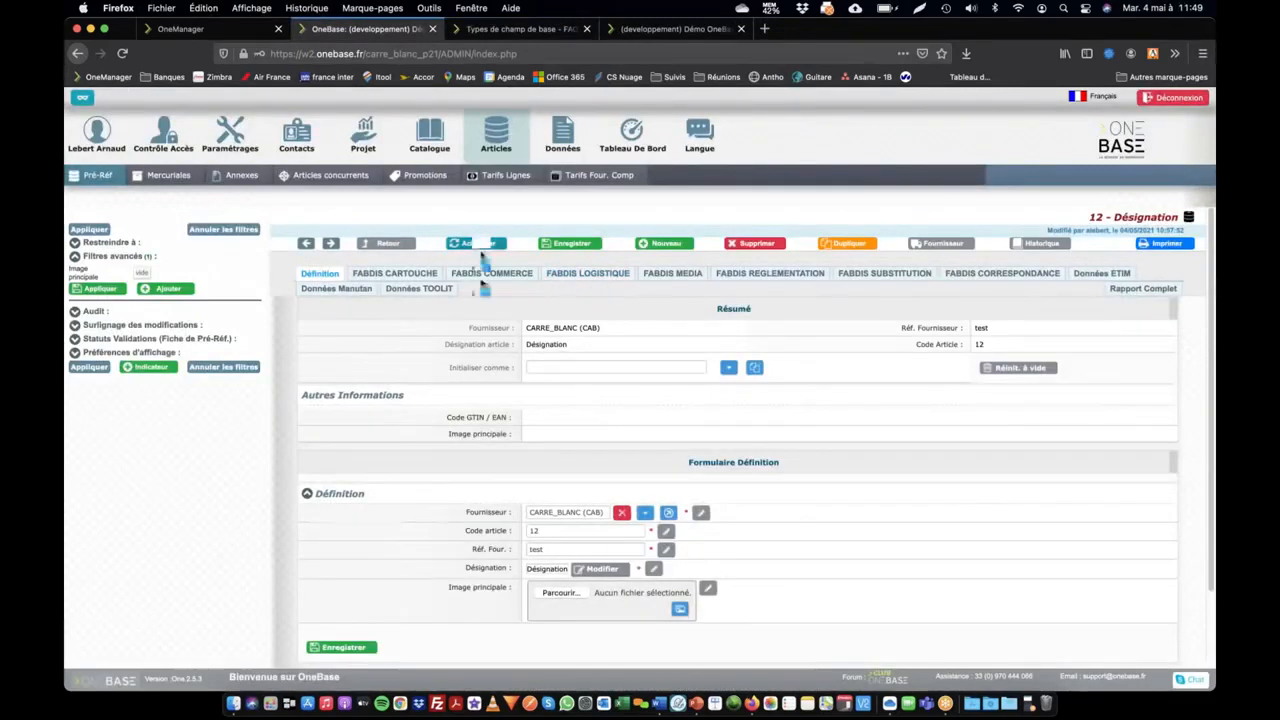
{"action": "left_click", "coordinate": [602, 568]}
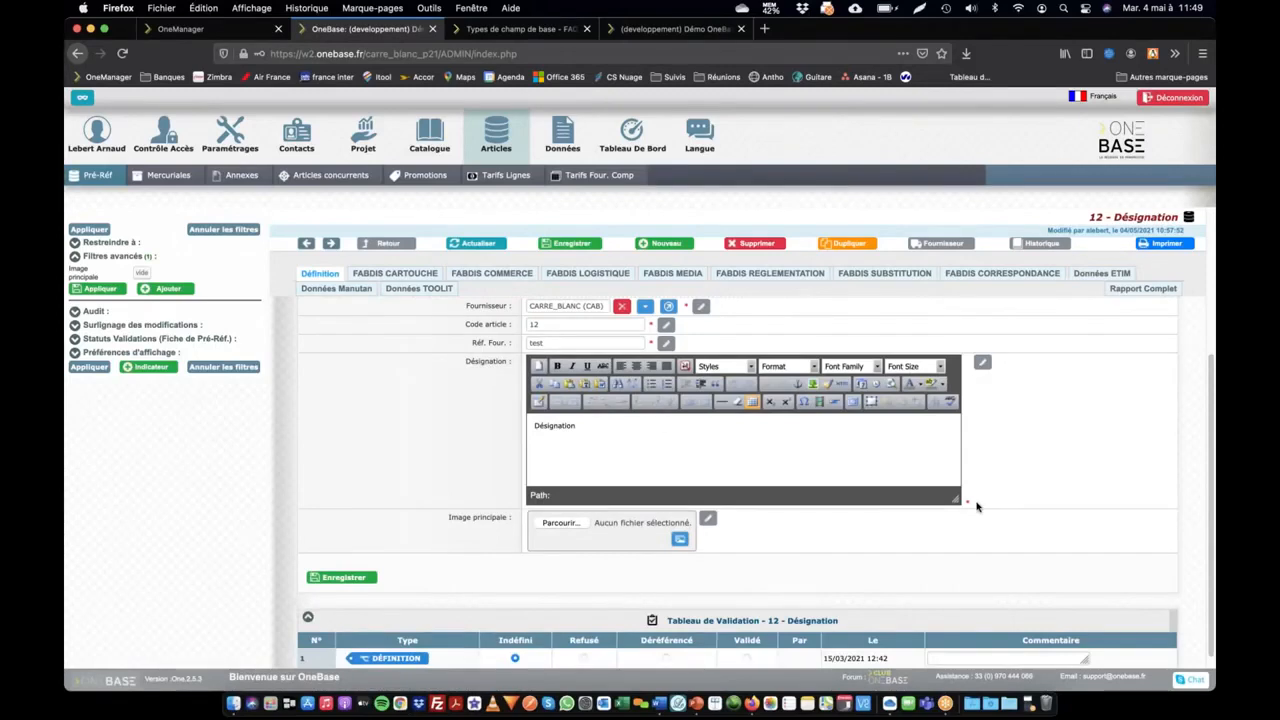
Step: Review the Type Valeur in the Désignation field's definition and return to the article form
{"action": "left_click", "coordinate": [487, 363]}
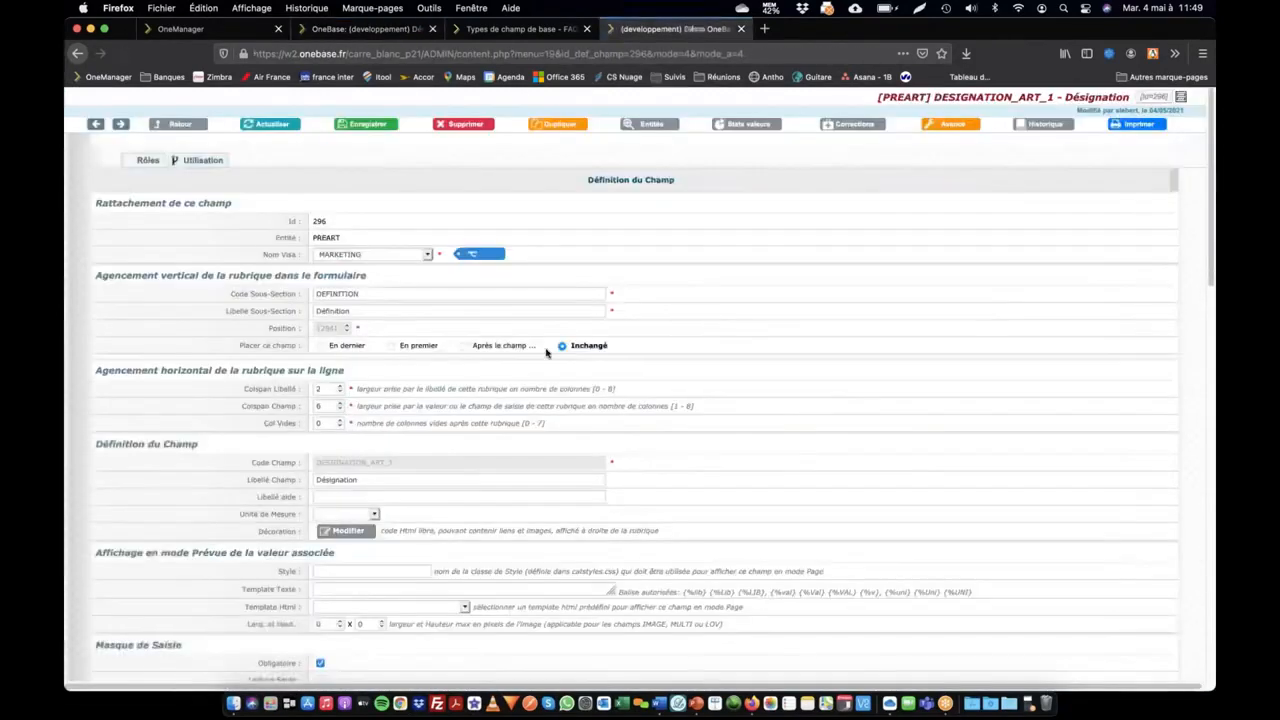
{"action": "scroll", "coordinate": [477, 500], "scroll_direction": "down", "scroll_amount": 3}
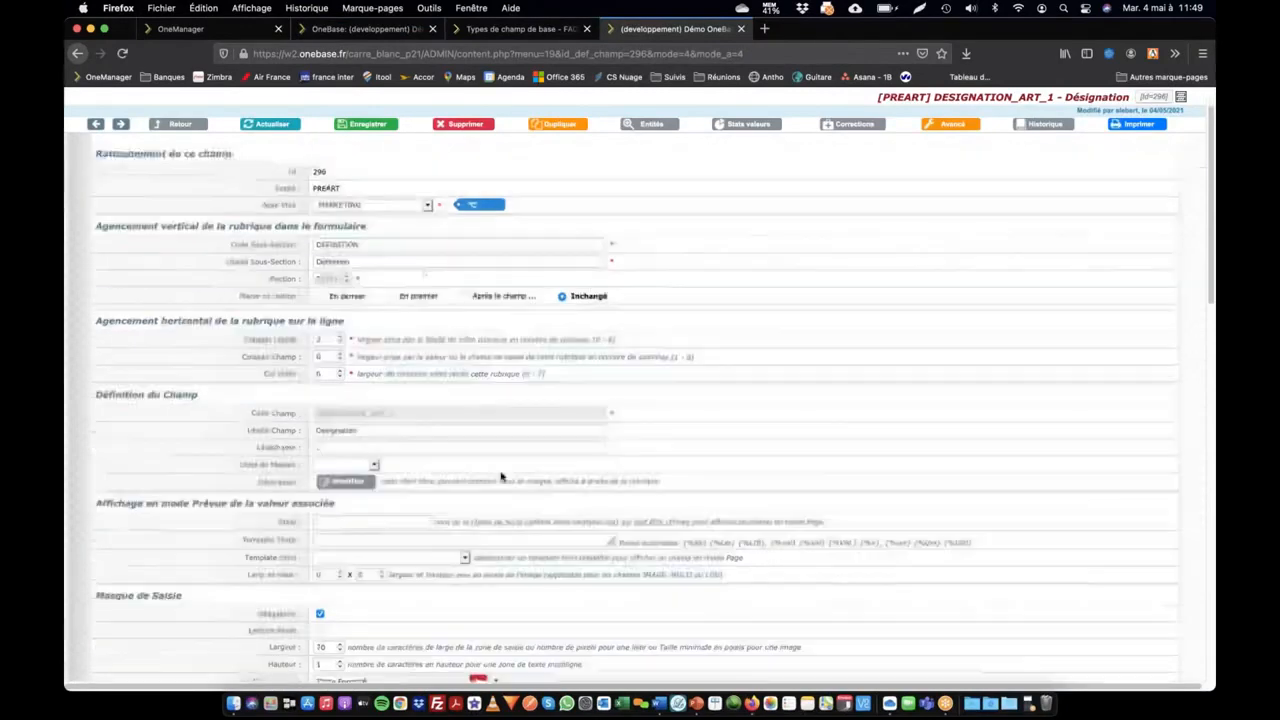
{"action": "scroll", "coordinate": [419, 487], "scroll_direction": "down", "scroll_amount": 5}
{"action": "left_click", "coordinate": [393, 530]}
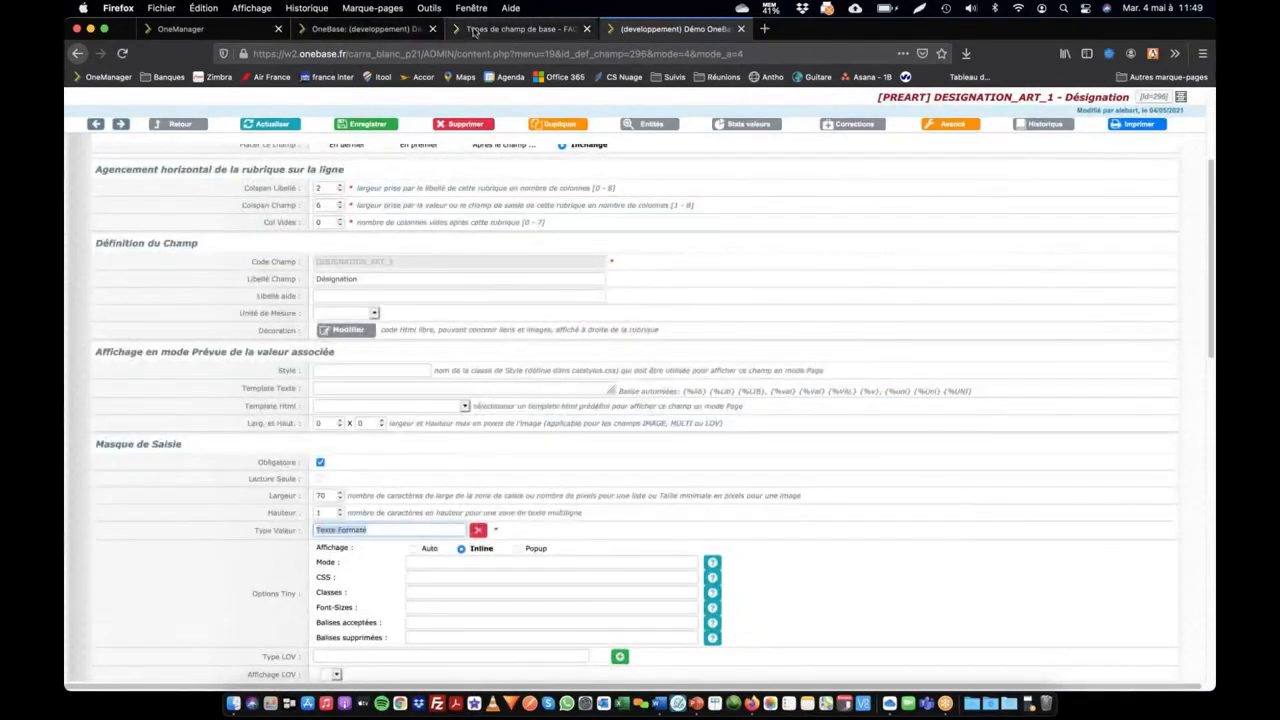
{"action": "left_click", "coordinate": [432, 30]}
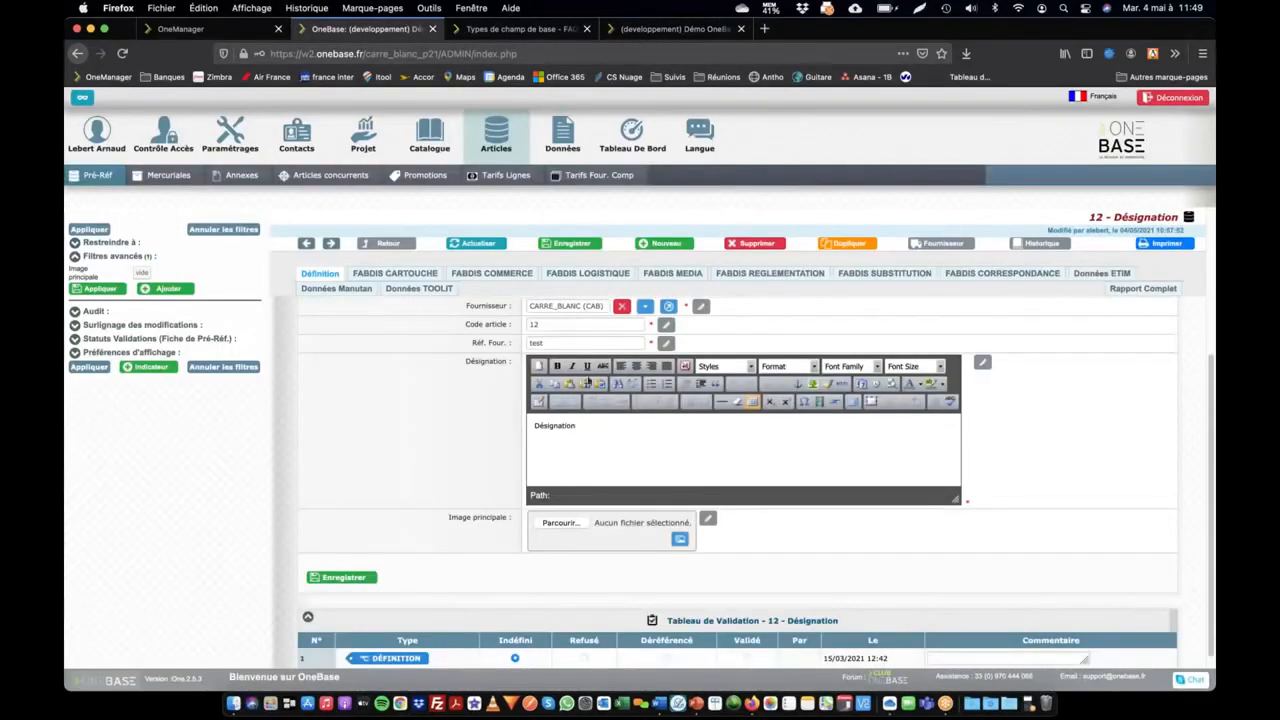
Step: Make the Désignation text bold and align it to the right in the inline editor
{"action": "left_click", "coordinate": [556, 432]}
{"action": "double_click", "coordinate": [556, 432]}
{"action": "key", "text": "ctrl+b"}
{"action": "left_click", "coordinate": [607, 436]}
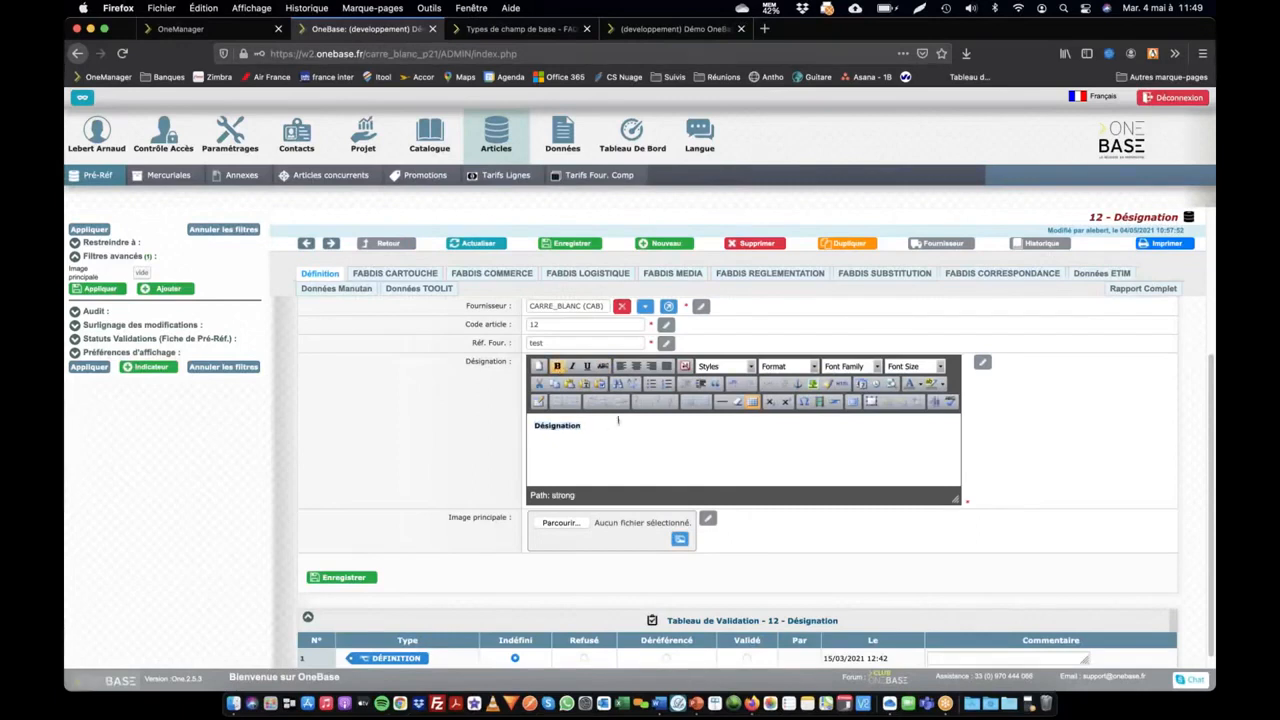
{"action": "left_click", "coordinate": [651, 367]}
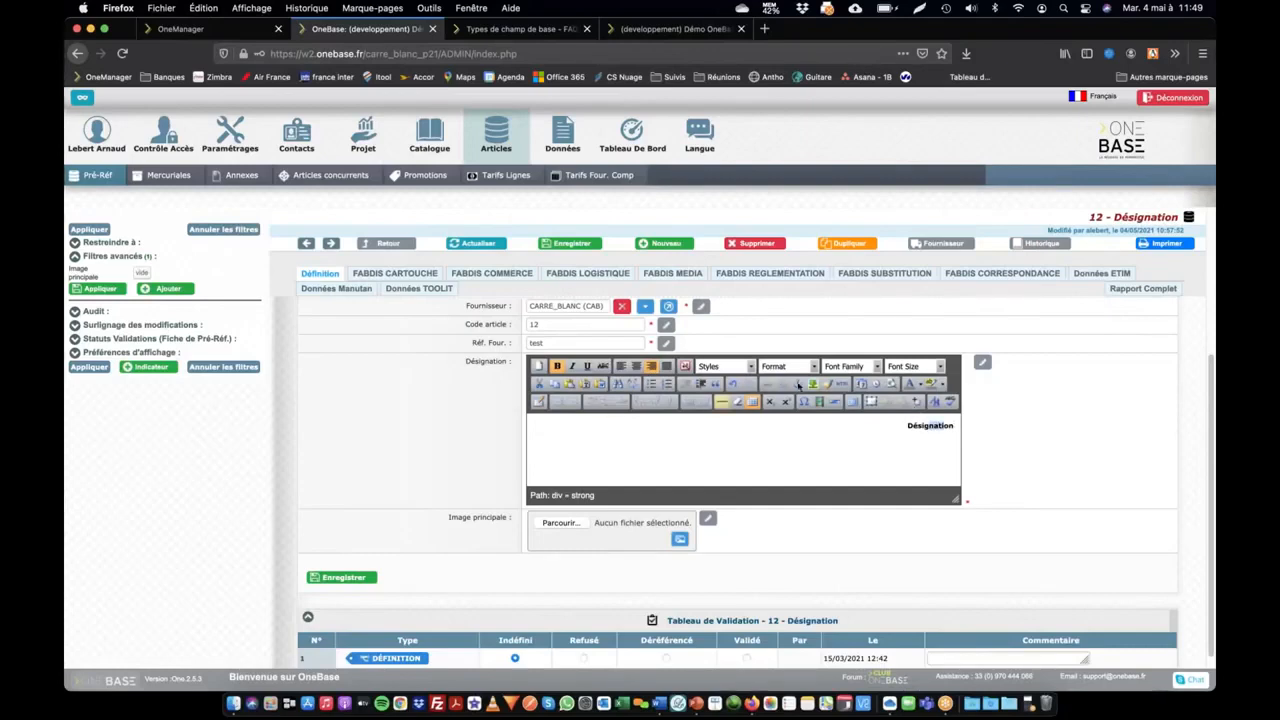
Step: Highlight the letters "nati" of the Désignation text in yellow and save the article
{"action": "left_click", "coordinate": [941, 385]}
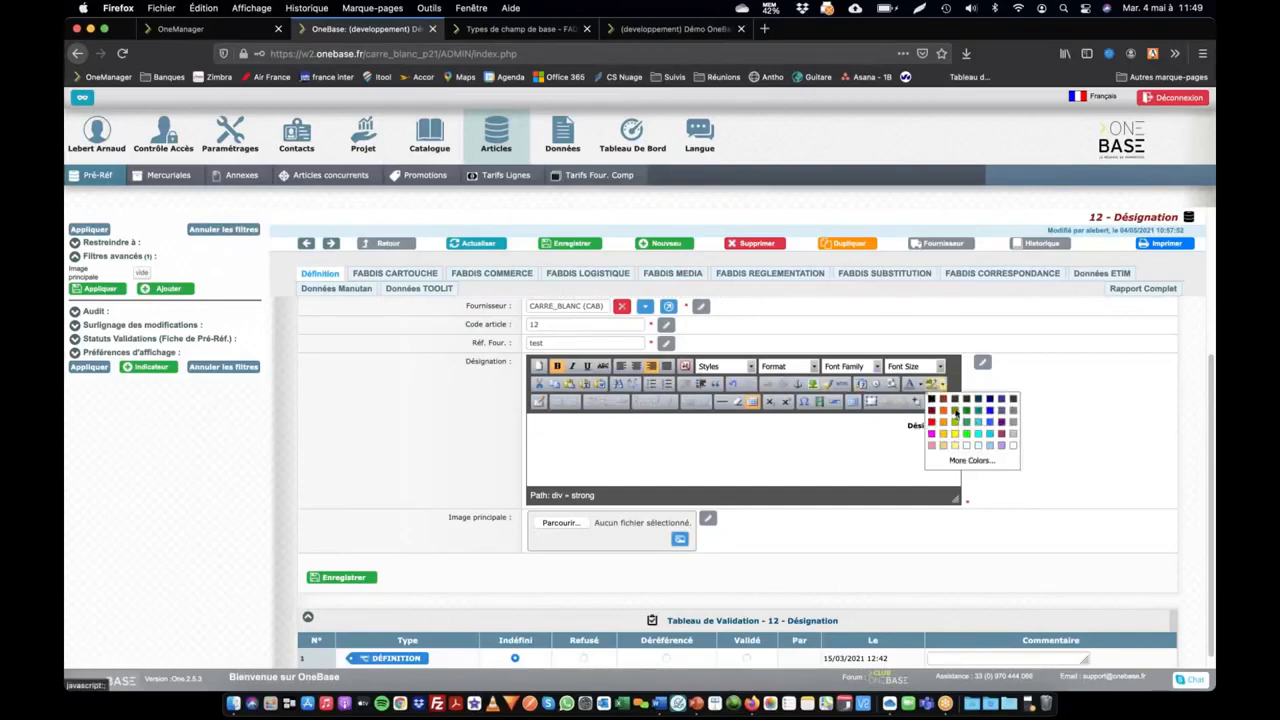
{"action": "left_click", "coordinate": [942, 435]}
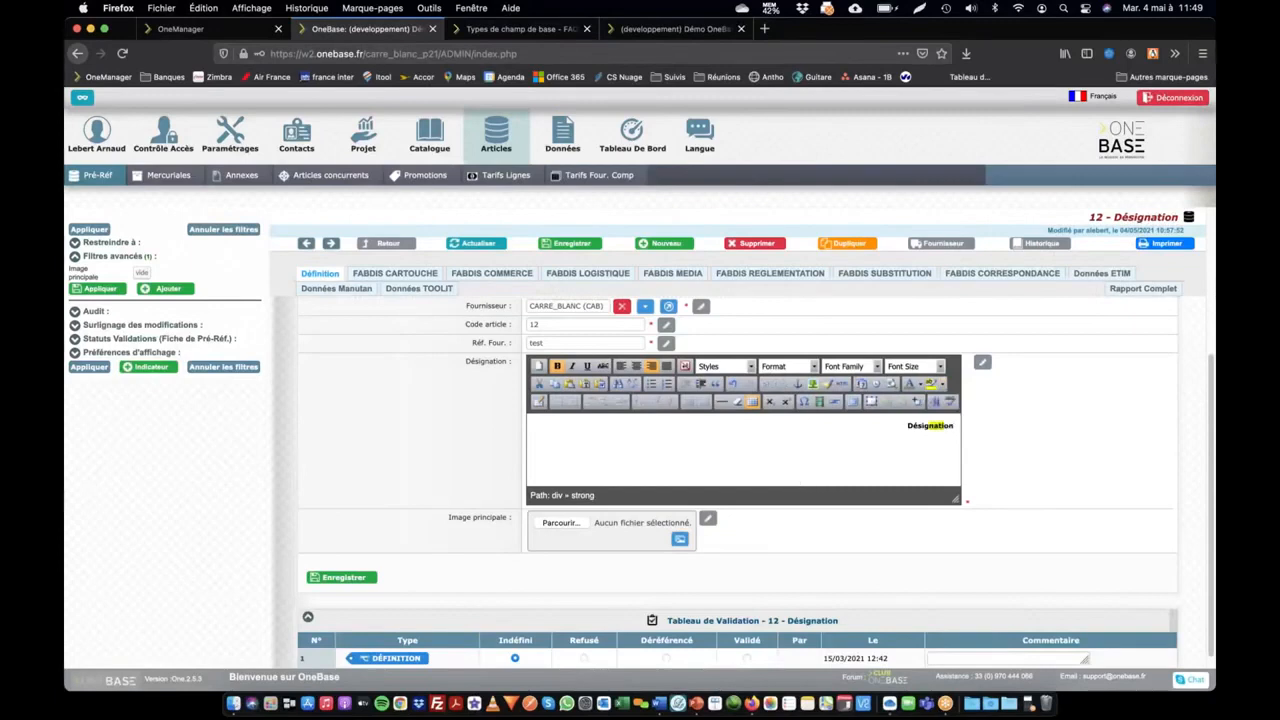
{"action": "left_click", "coordinate": [566, 244]}
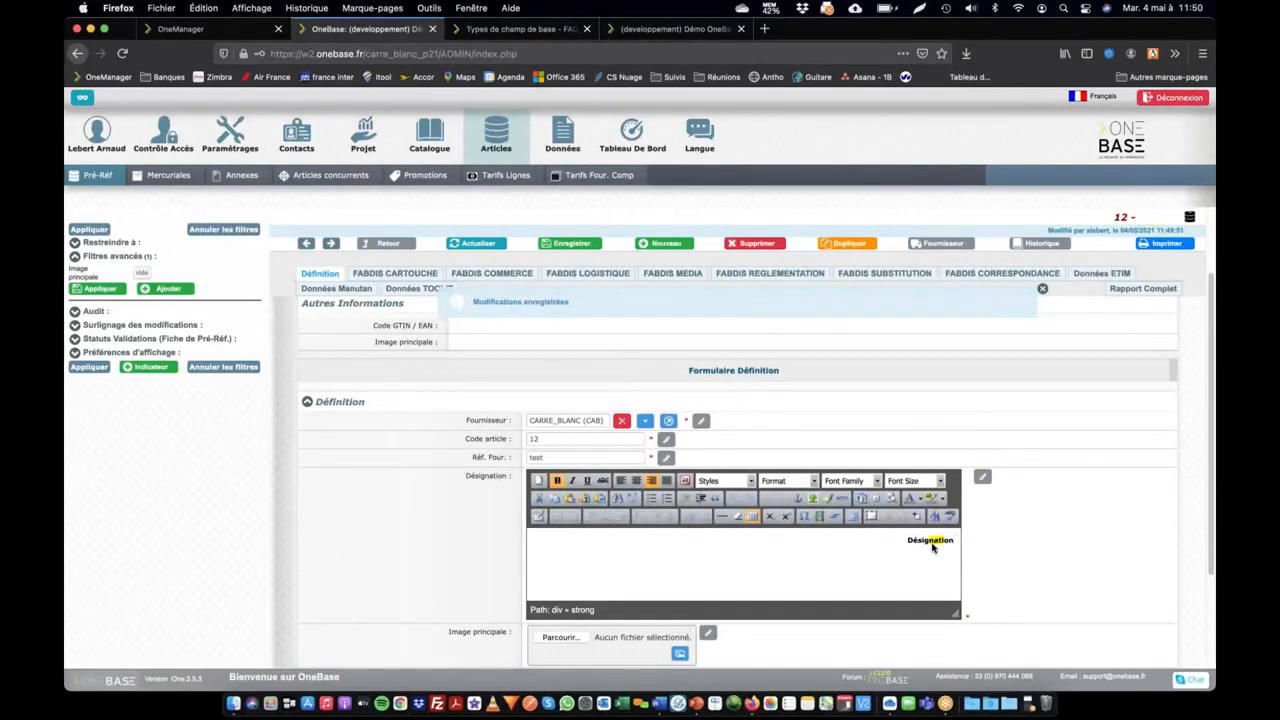
Step: Display the help for the Mode option in the Désignation field's definition, enlarging the page to 150% to read it
{"action": "left_click", "coordinate": [492, 481]}
{"action": "scroll", "coordinate": [375, 516], "scroll_direction": "down", "scroll_amount": 5}
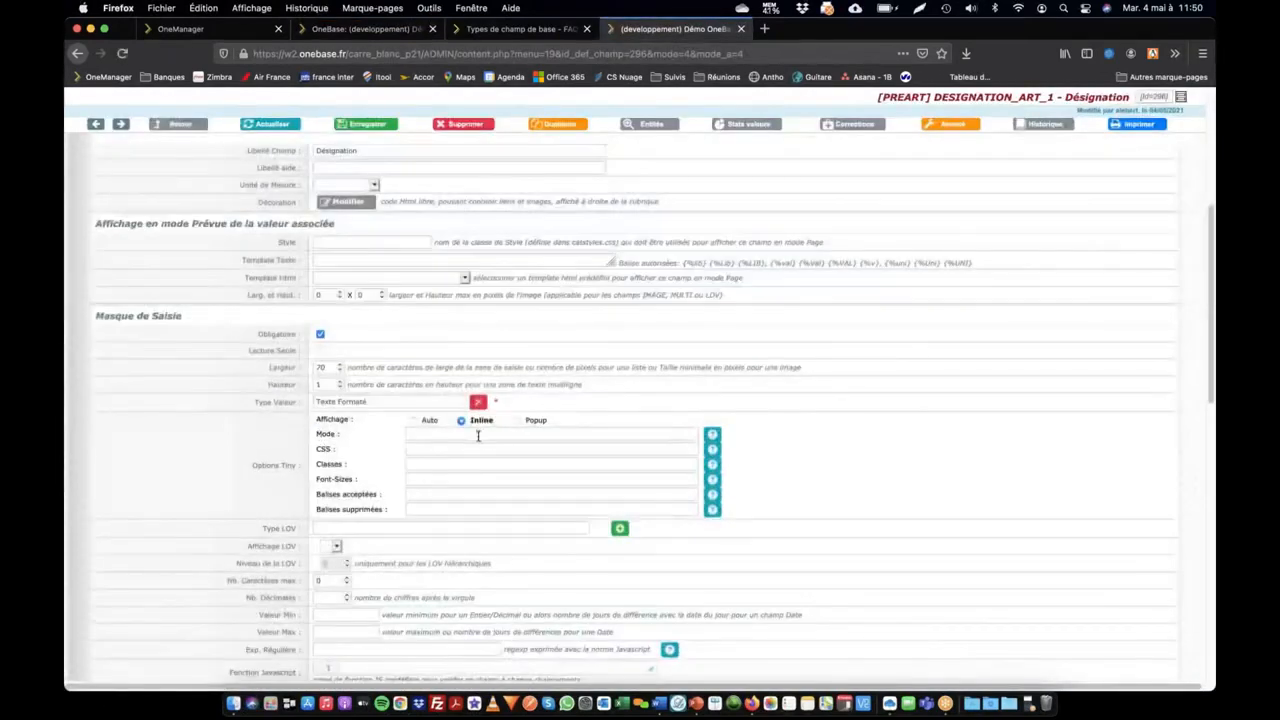
{"action": "left_click", "coordinate": [479, 435]}
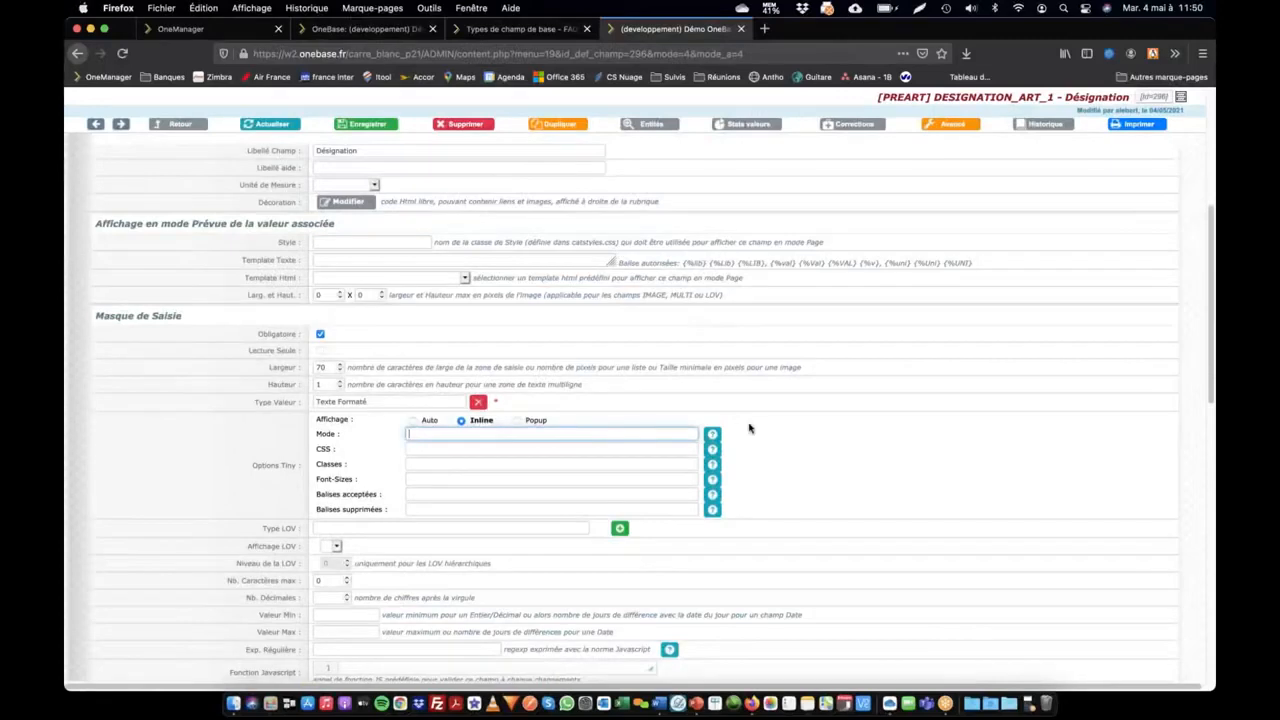
{"action": "left_click", "coordinate": [712, 434]}
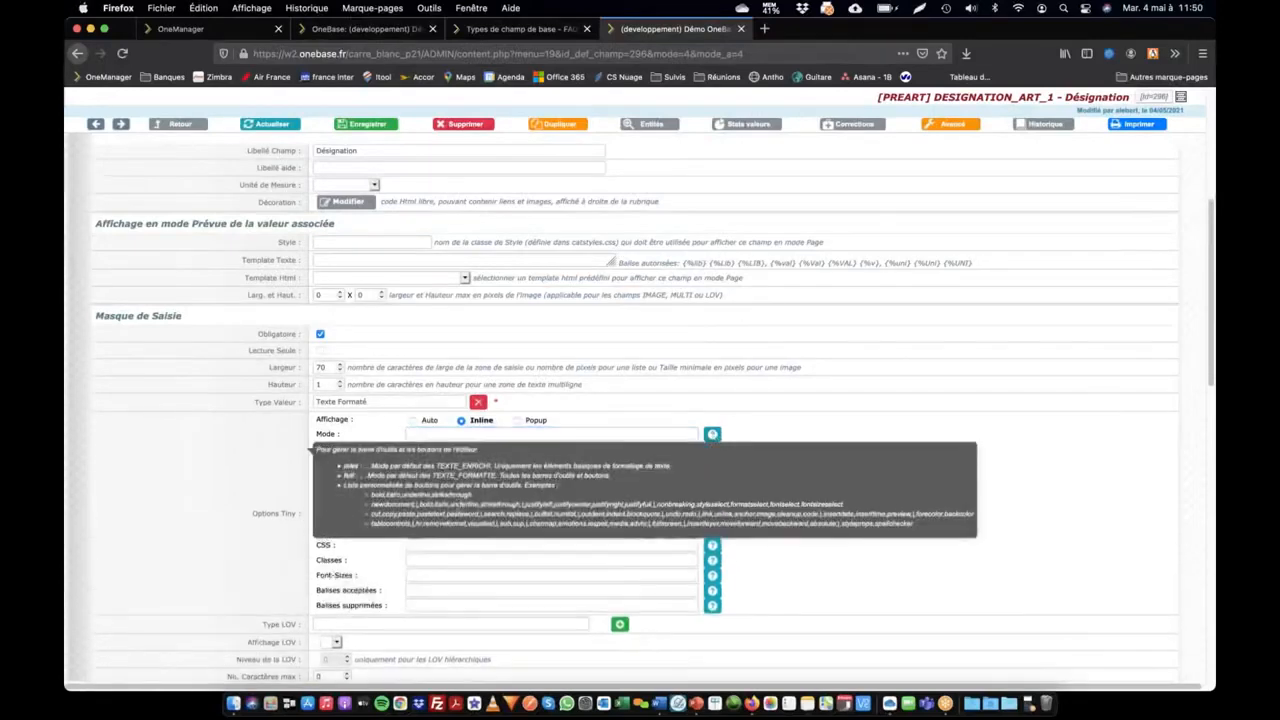
{"action": "key", "text": "ctrl+plus"}
{"action": "key", "text": "ctrl+plus"}
{"action": "key", "text": "ctrl+plus"}
{"action": "key", "text": "ctrl+plus"}
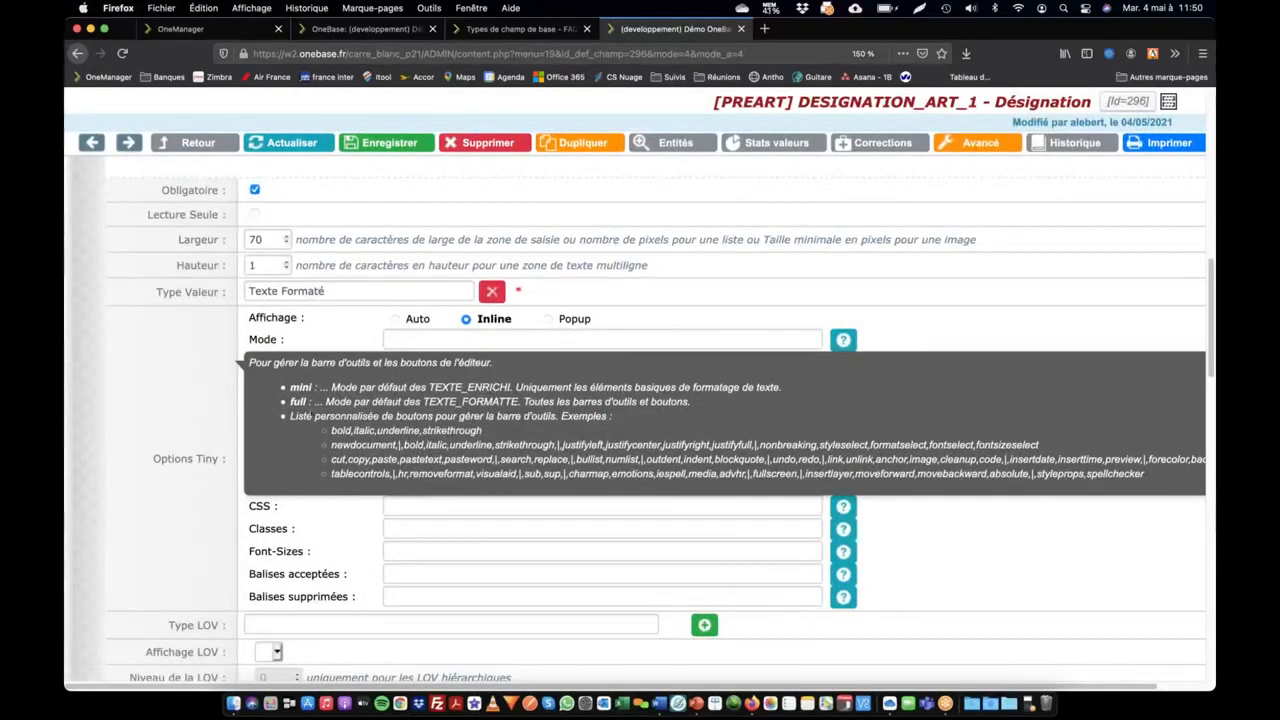
Step: Copy the help example "bold,italic,underline,strikethrough" into the Mode option and save the field definition
{"action": "left_click_drag", "start_coordinate": [331, 430], "coordinate": [490, 434]}
{"action": "key", "text": "super+c"}
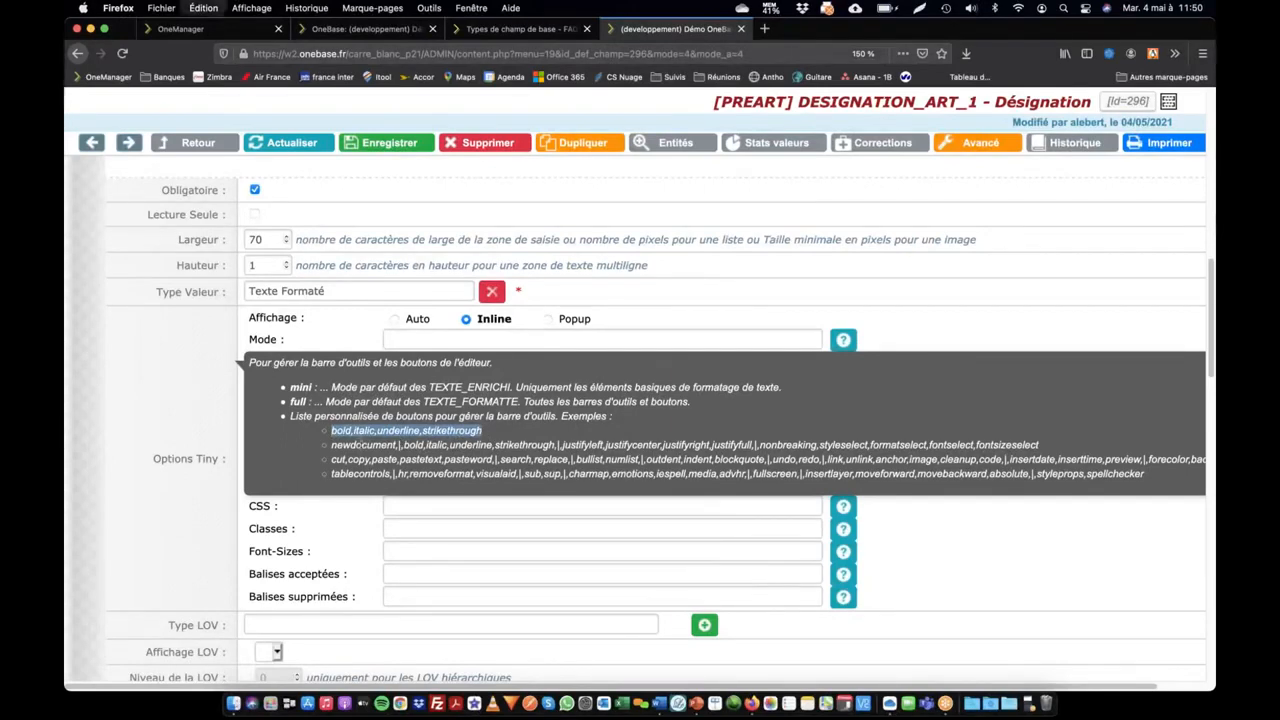
{"action": "left_click", "coordinate": [444, 339]}
{"action": "key", "text": "super+v"}
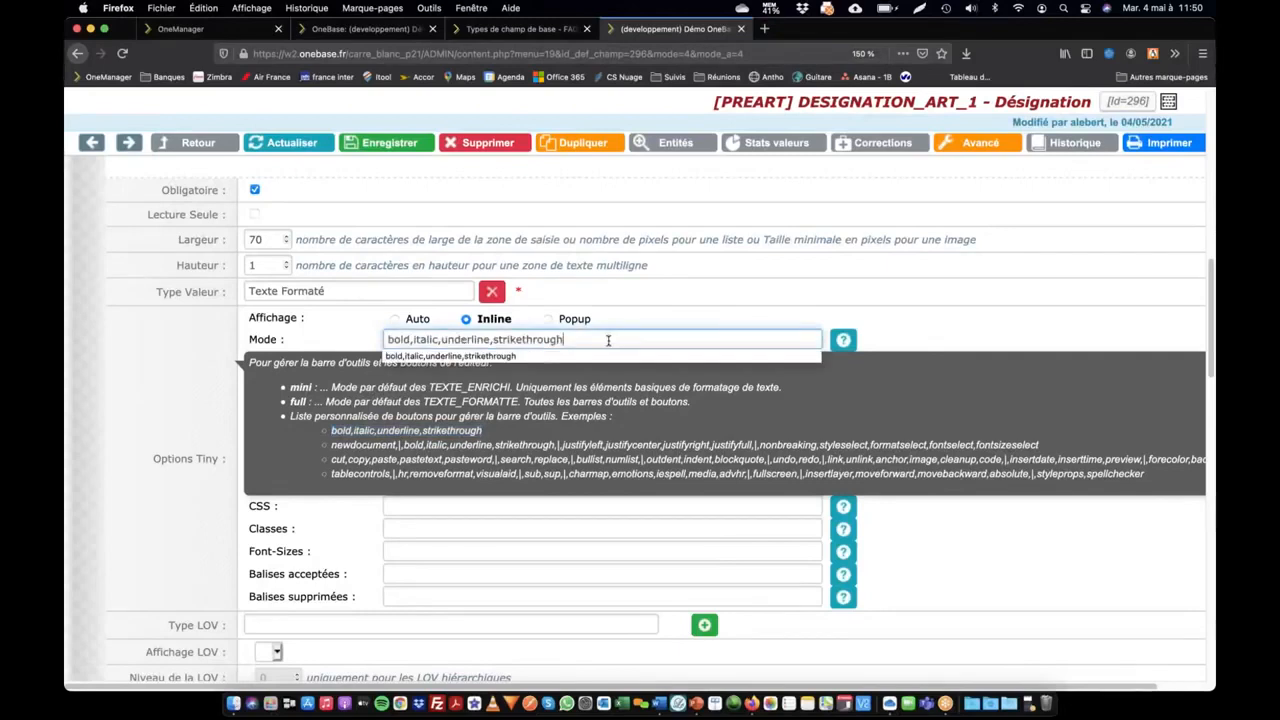
{"action": "type", "text": "@"}
{"action": "key", "text": "BackSpace"}
{"action": "left_click", "coordinate": [613, 299]}
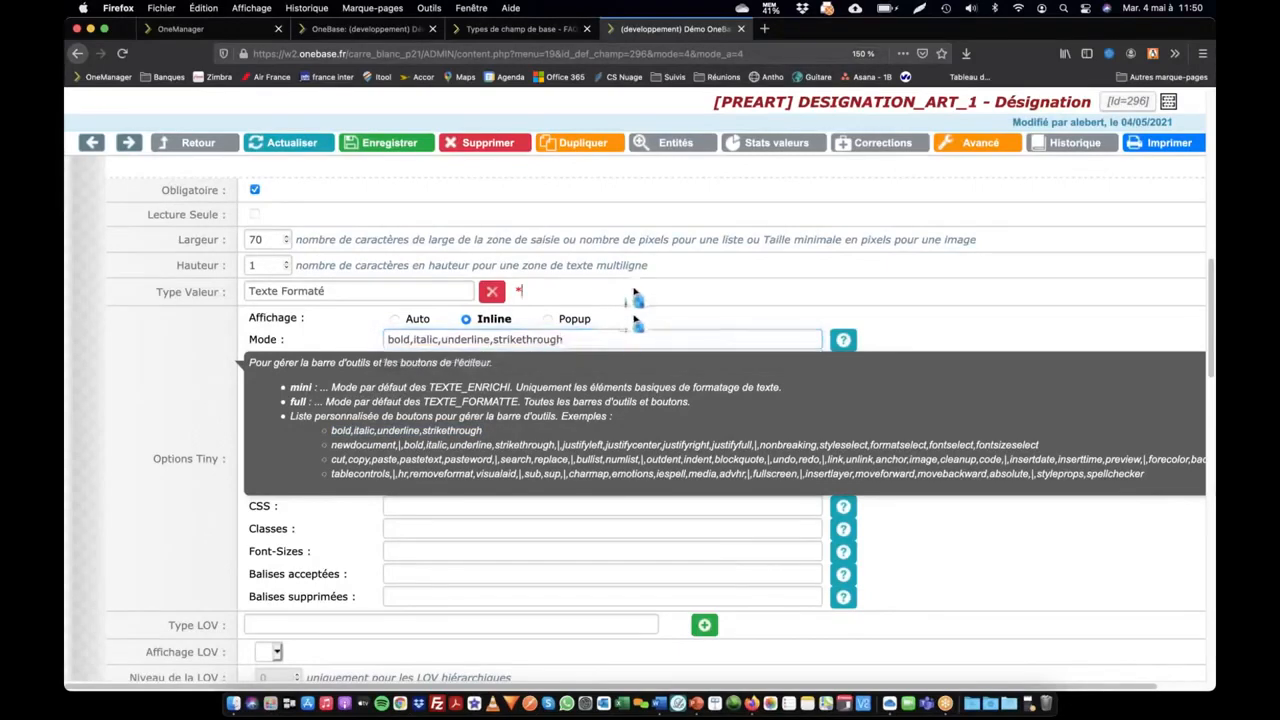
{"action": "key", "text": "super+s"}
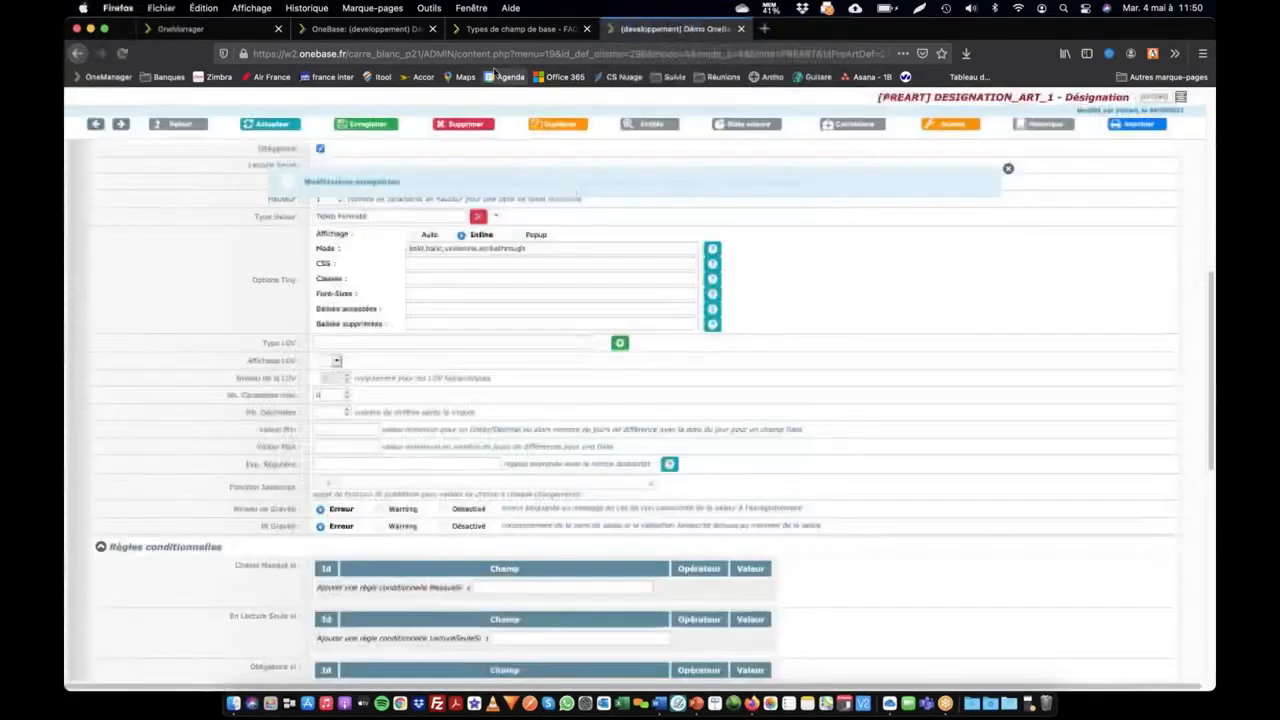
Step: Refresh the article form and widen the Désignation editor to view its restricted set of formatting tools
{"action": "left_click", "coordinate": [510, 28]}
{"action": "left_click", "coordinate": [362, 30]}
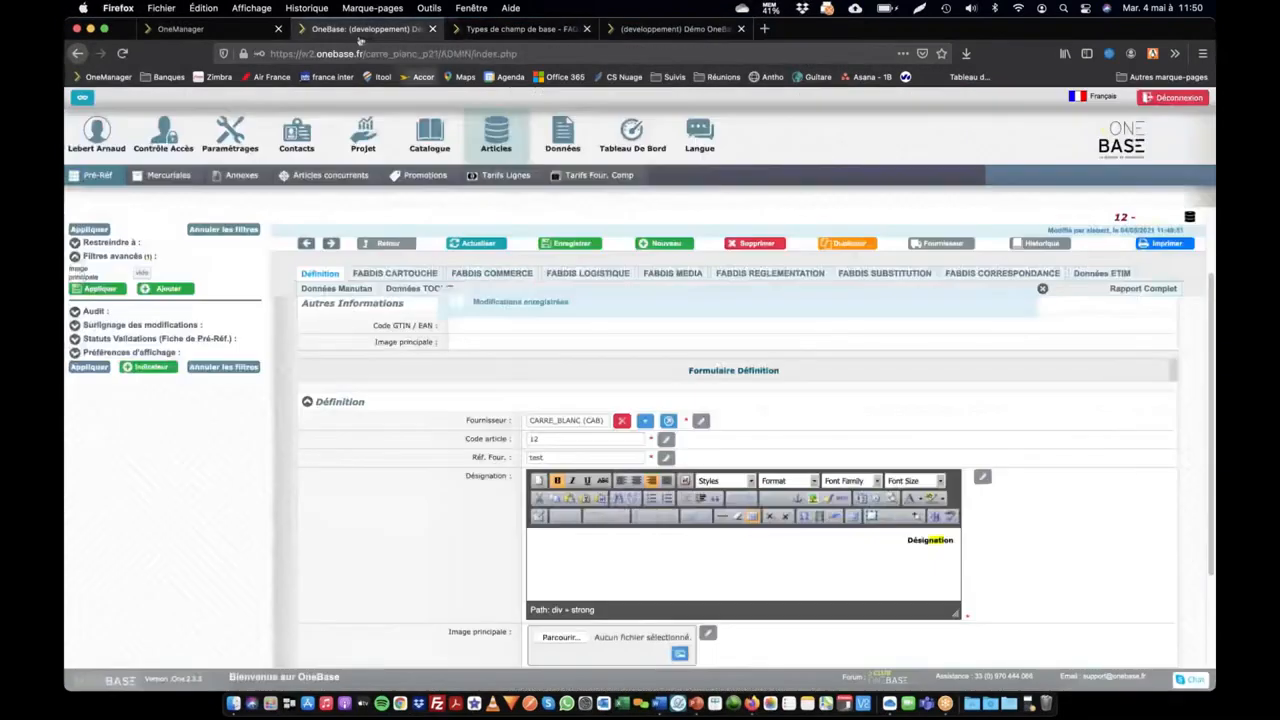
{"action": "left_click", "coordinate": [480, 243]}
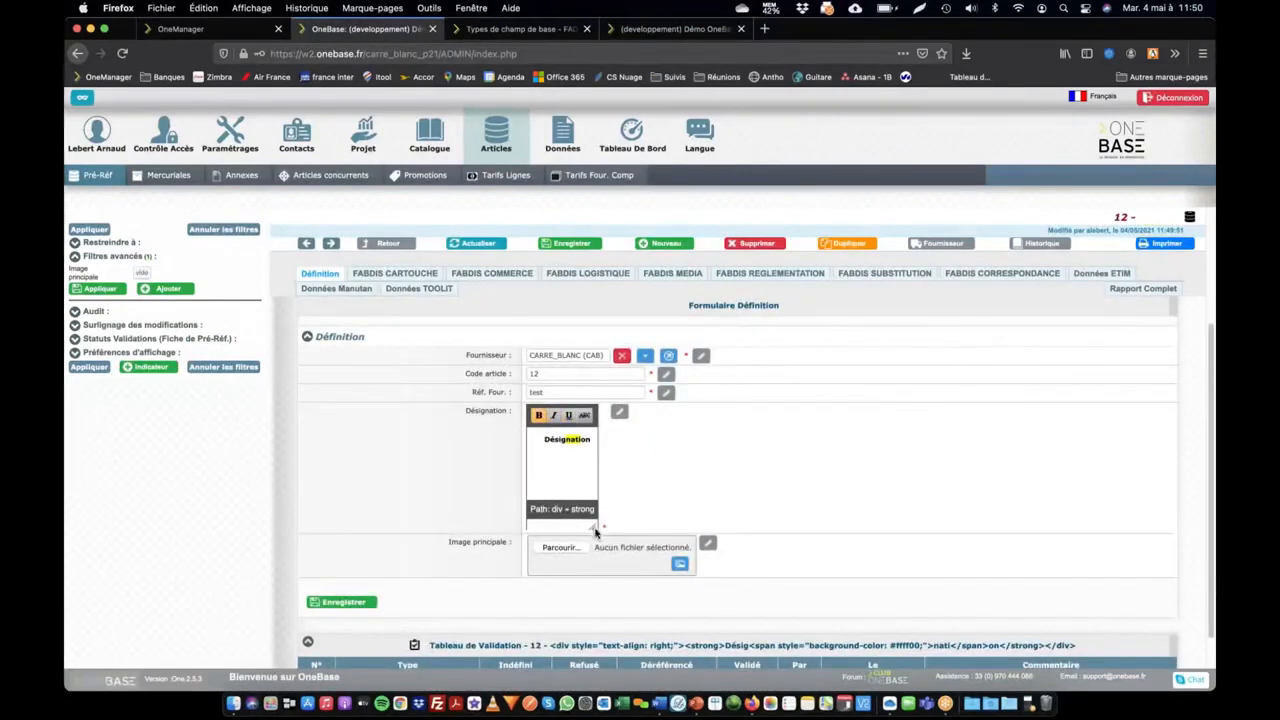
{"action": "left_click_drag", "start_coordinate": [595, 528], "coordinate": [796, 516]}
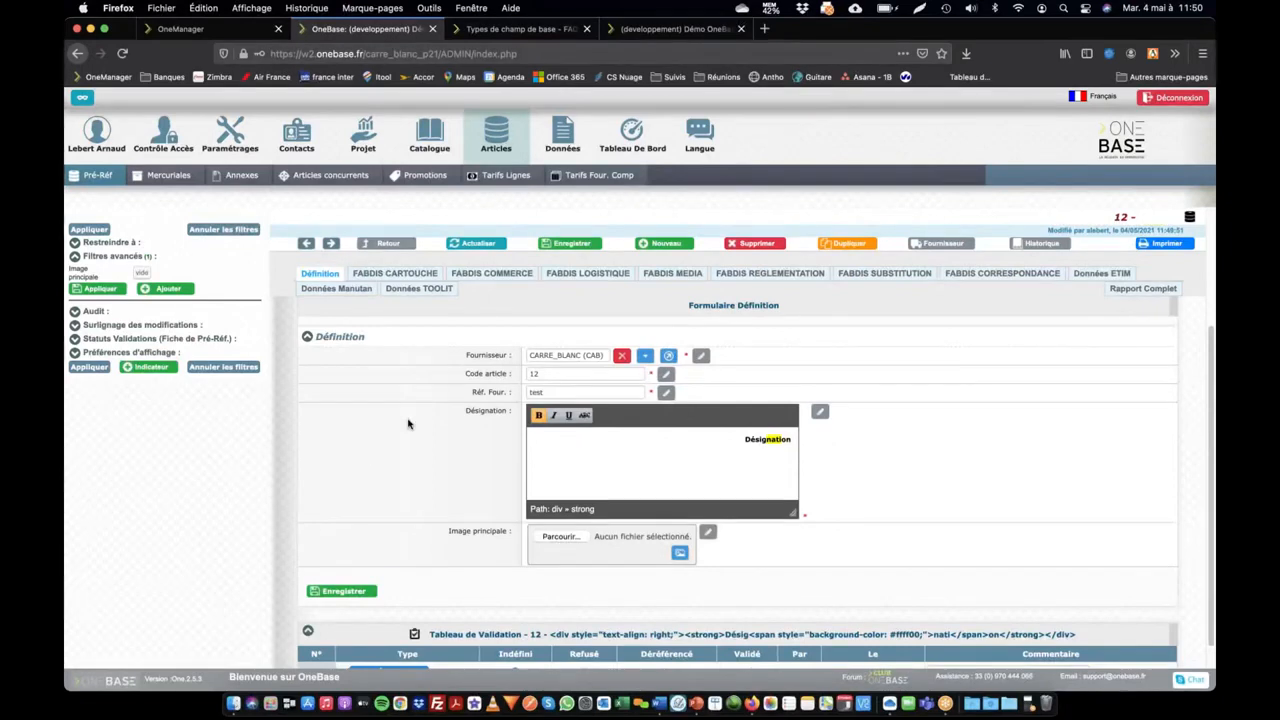
Step: Open the Désignation field's definition, clear its value type and display the list of available types
{"action": "left_click", "coordinate": [478, 415]}
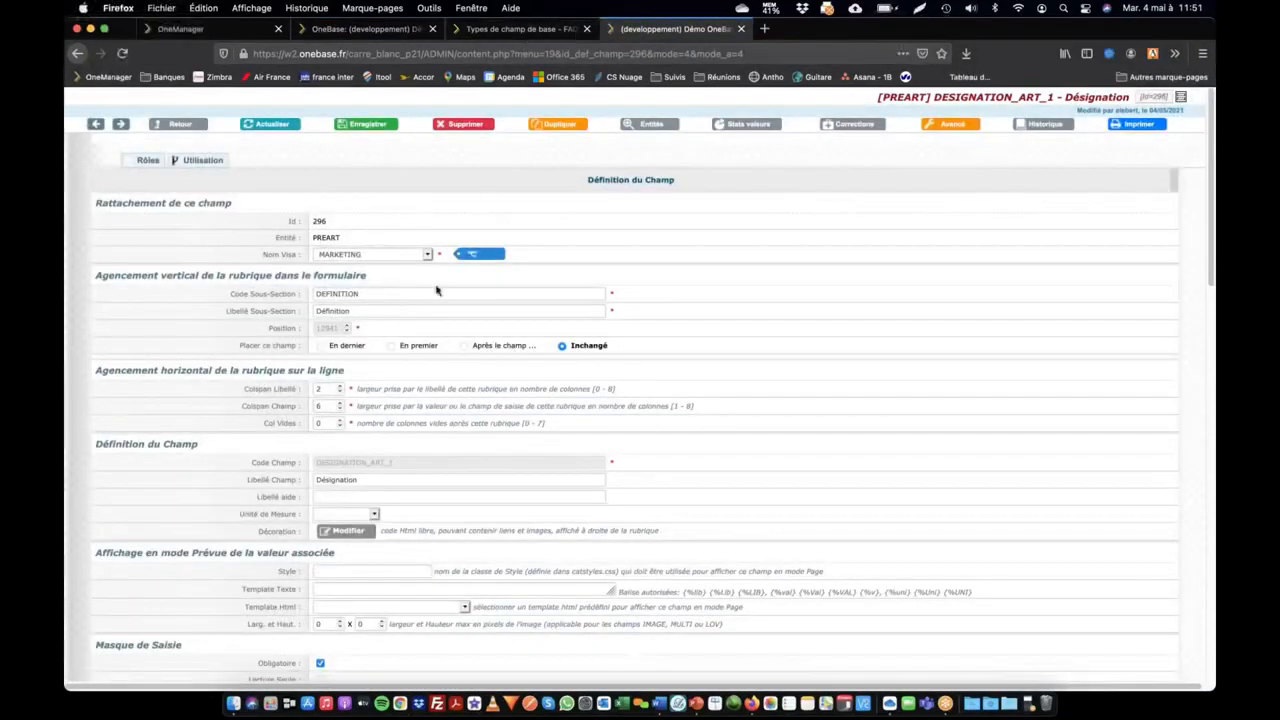
{"action": "scroll", "coordinate": [358, 387], "scroll_direction": "down", "scroll_amount": 9}
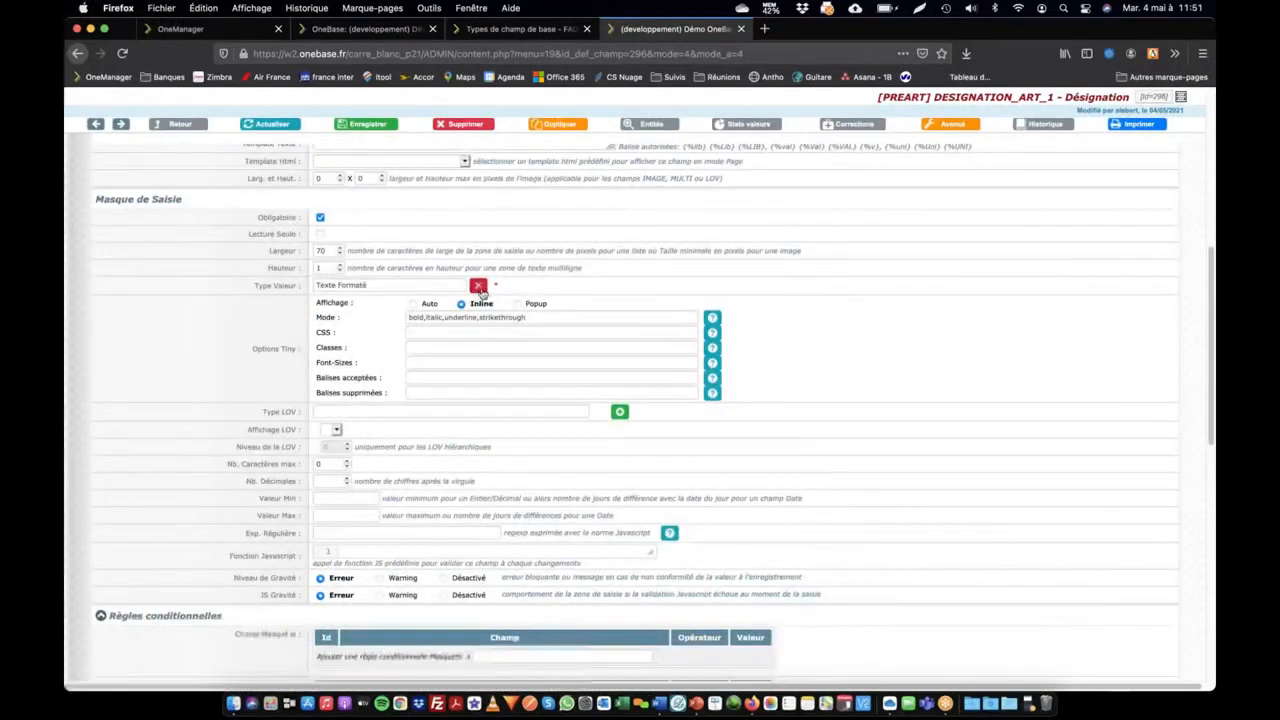
{"action": "left_click", "coordinate": [478, 286]}
{"action": "left_click", "coordinate": [391, 286]}
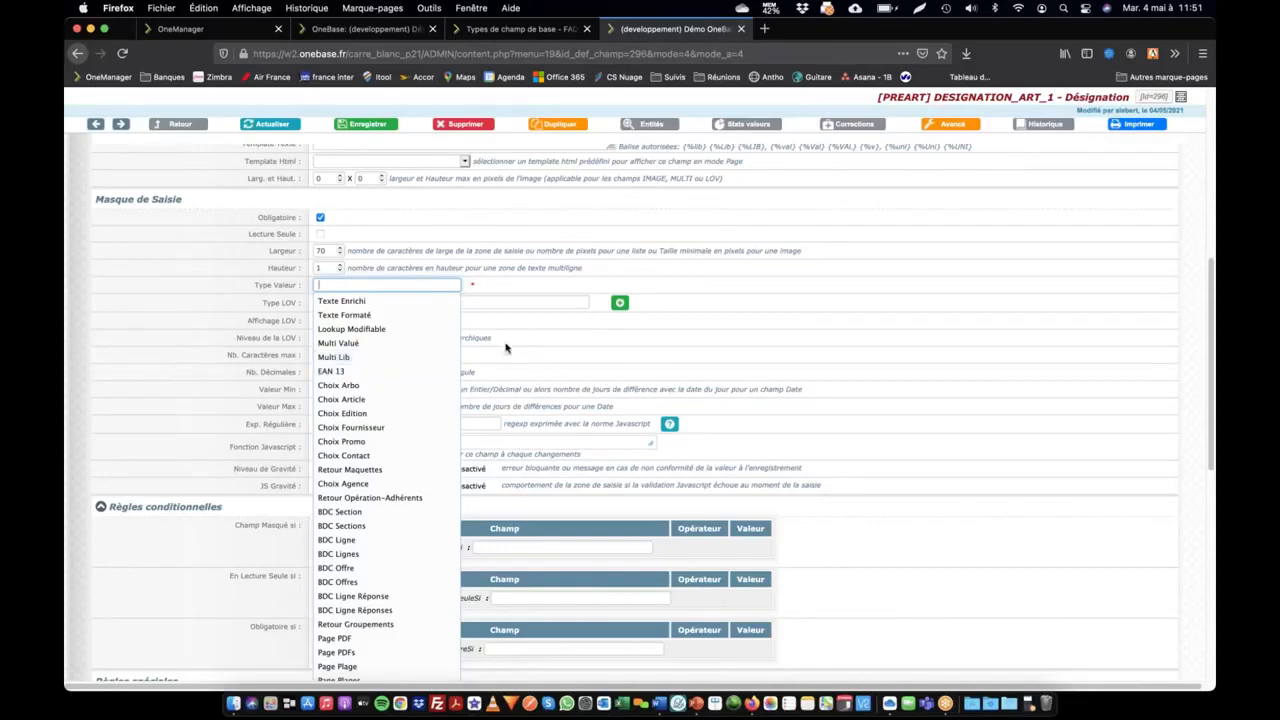
{"action": "left_click", "coordinate": [815, 305]}
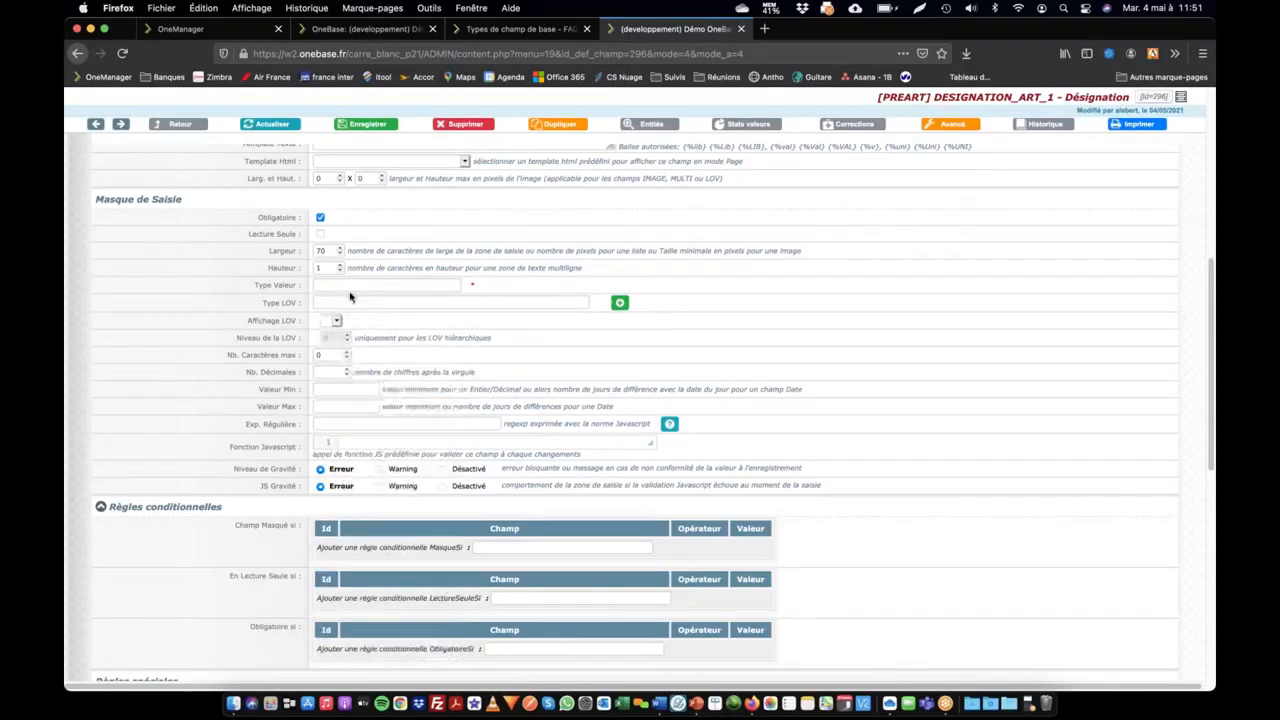
{"action": "left_click", "coordinate": [520, 29]}
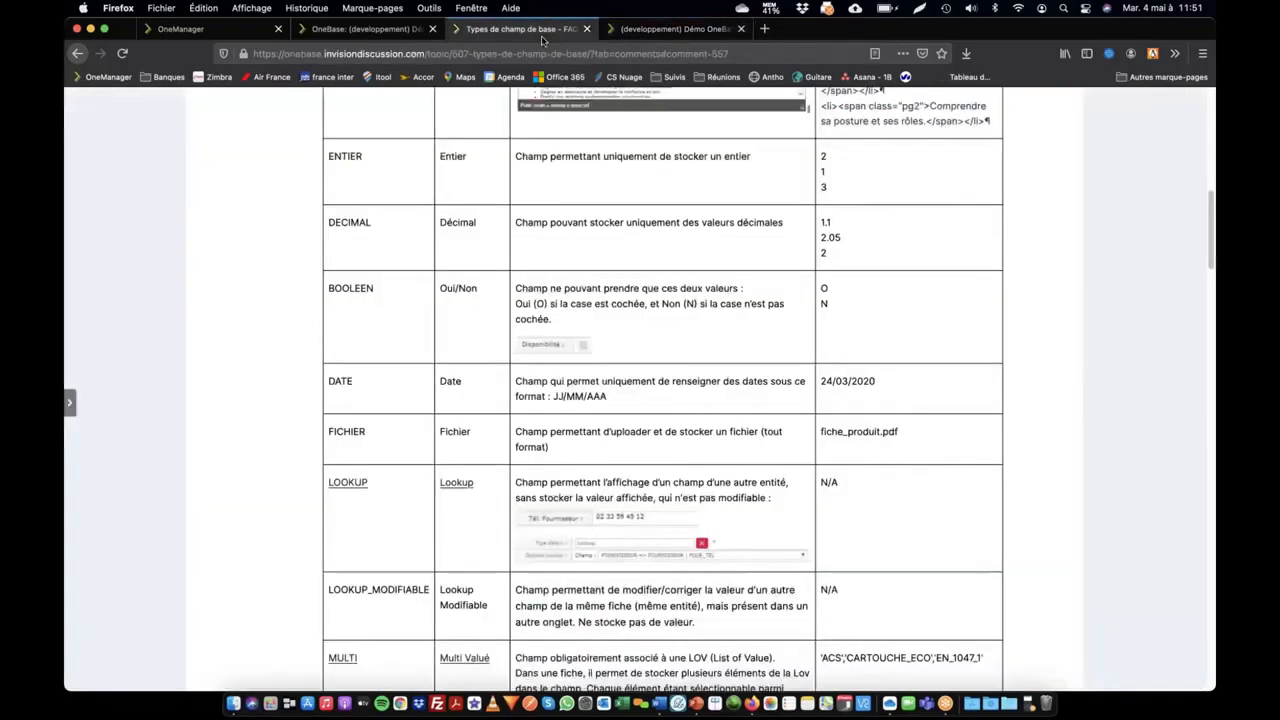
{"action": "left_click", "coordinate": [403, 31]}
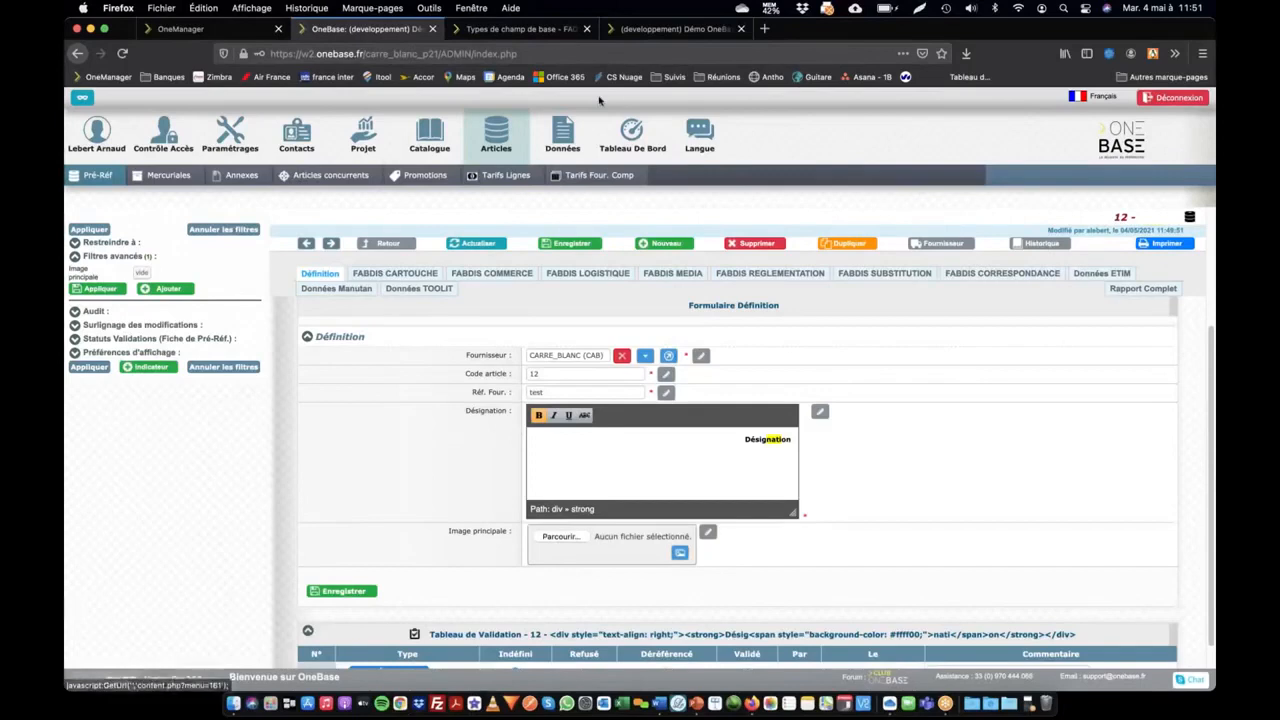
{"action": "left_click", "coordinate": [675, 28]}
Step: Set the Désignation field's value type to Fournisseurs and save the field definition
{"action": "scroll", "coordinate": [370, 340], "scroll_direction": "down", "scroll_amount": 3}
{"action": "scroll", "coordinate": [355, 360], "scroll_direction": "up", "scroll_amount": 5}
{"action": "left_click", "coordinate": [347, 390]}
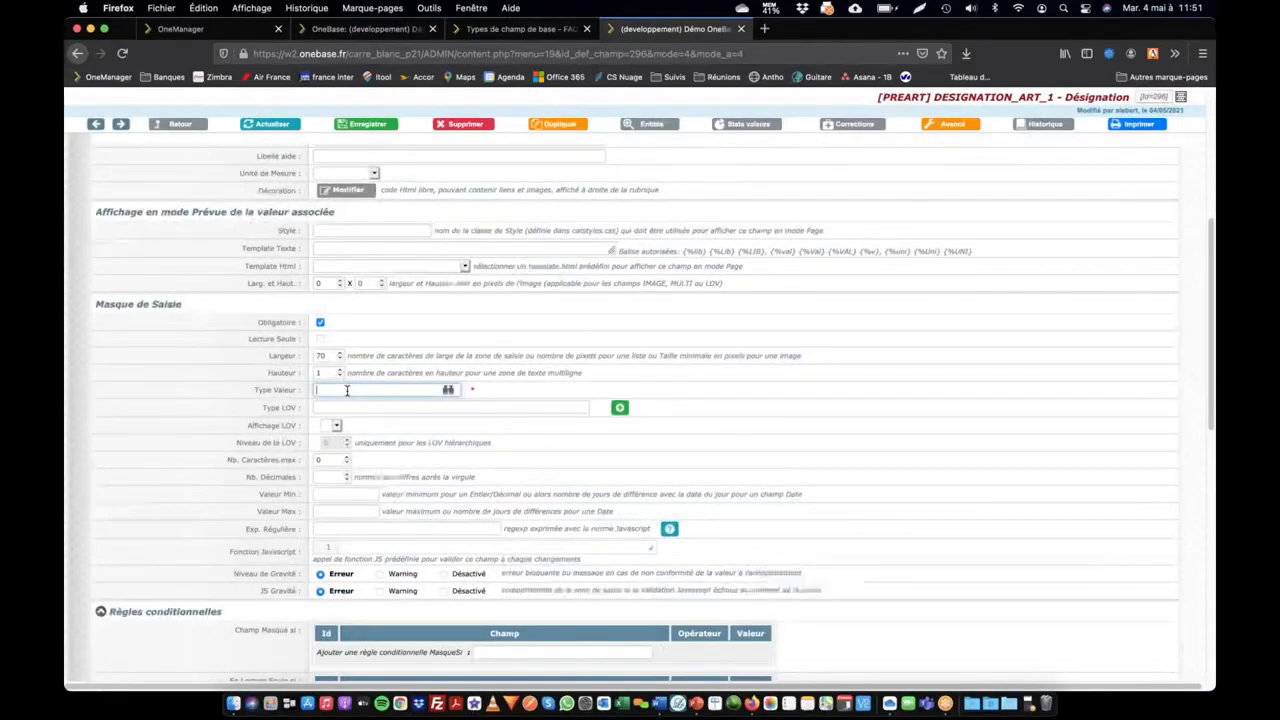
{"action": "type", "text": "four"}
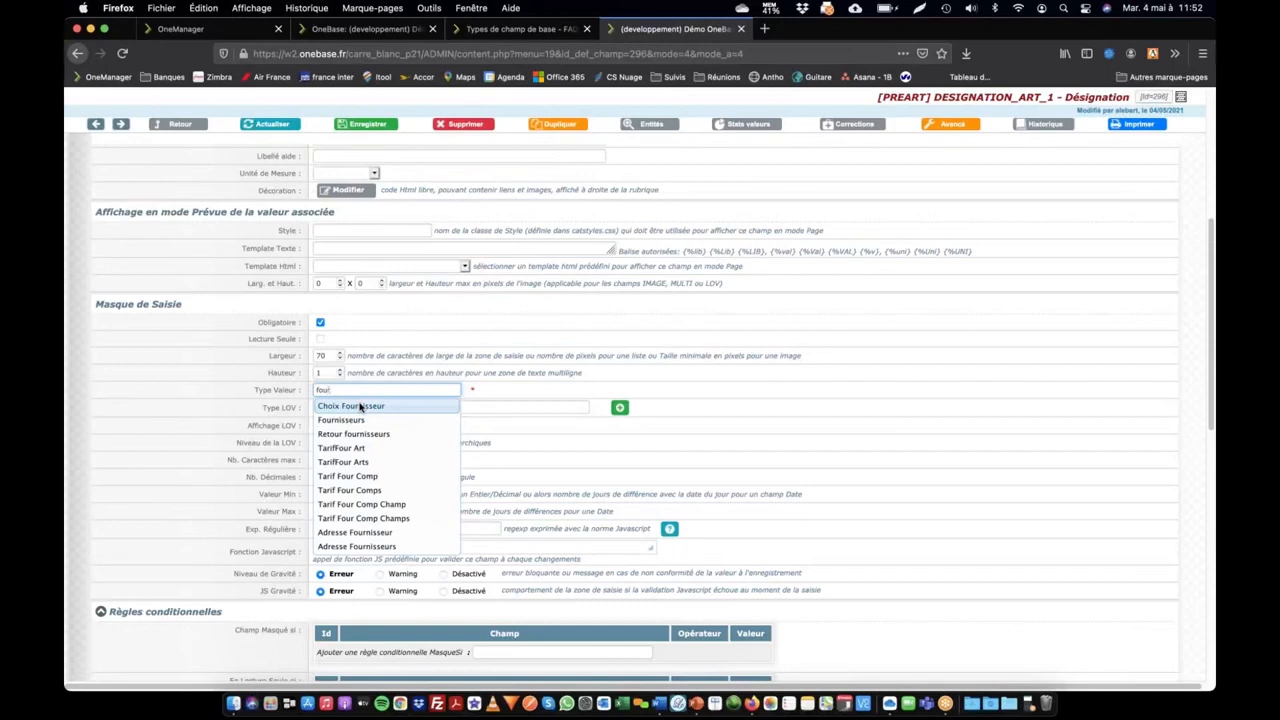
{"action": "left_click", "coordinate": [340, 421]}
{"action": "left_click_drag", "start_coordinate": [316, 390], "coordinate": [406, 391]}
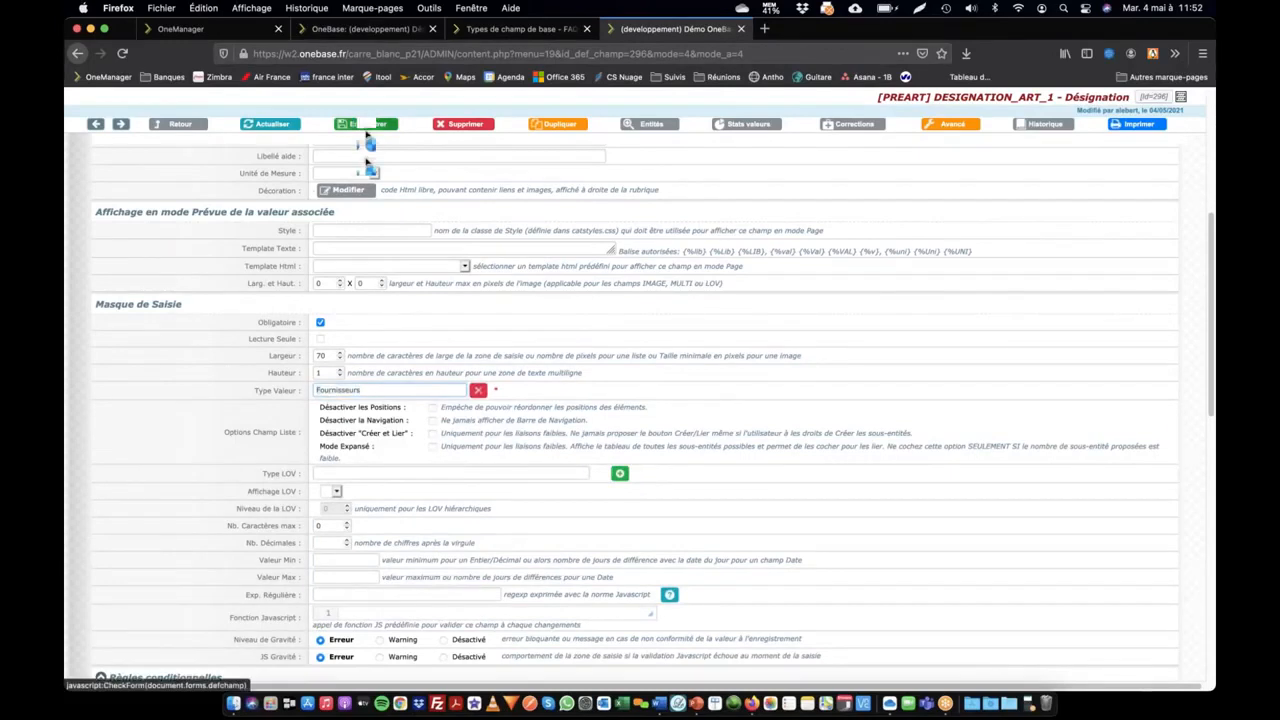
{"action": "left_click", "coordinate": [368, 124]}
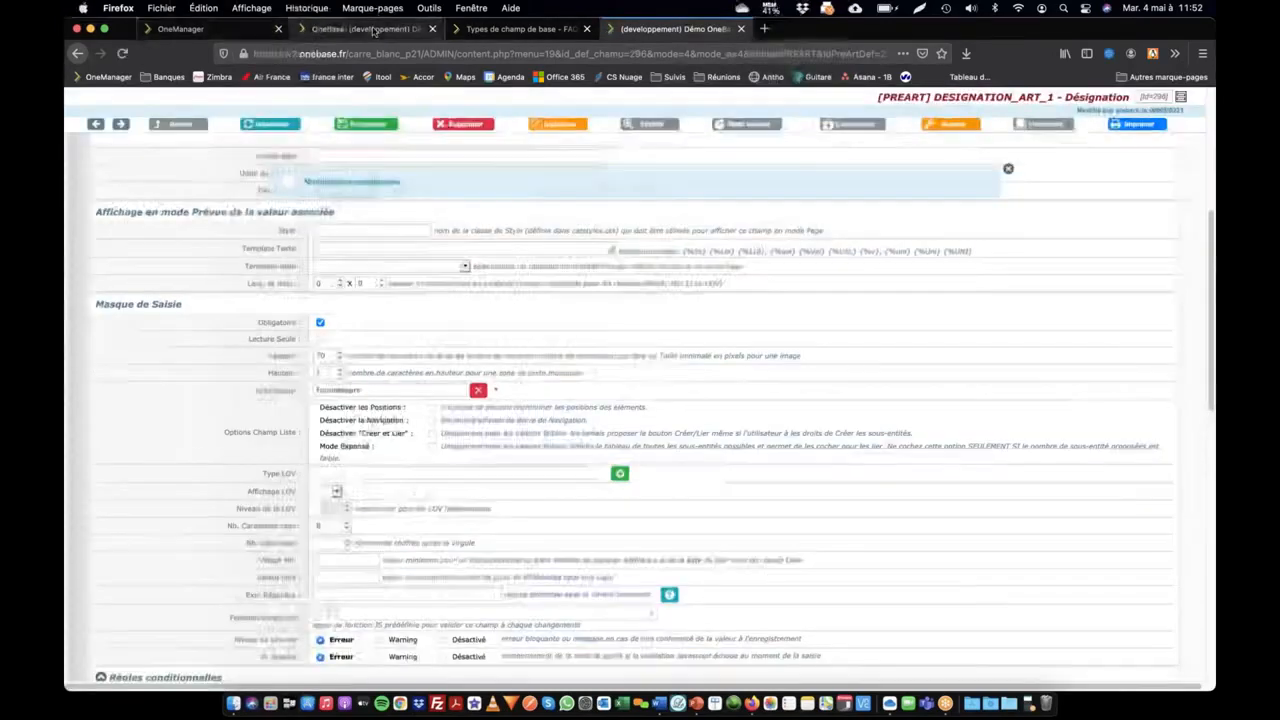
Step: Refresh the article form and open the list of suppliers to link to the Désignation field
{"action": "left_click", "coordinate": [375, 29]}
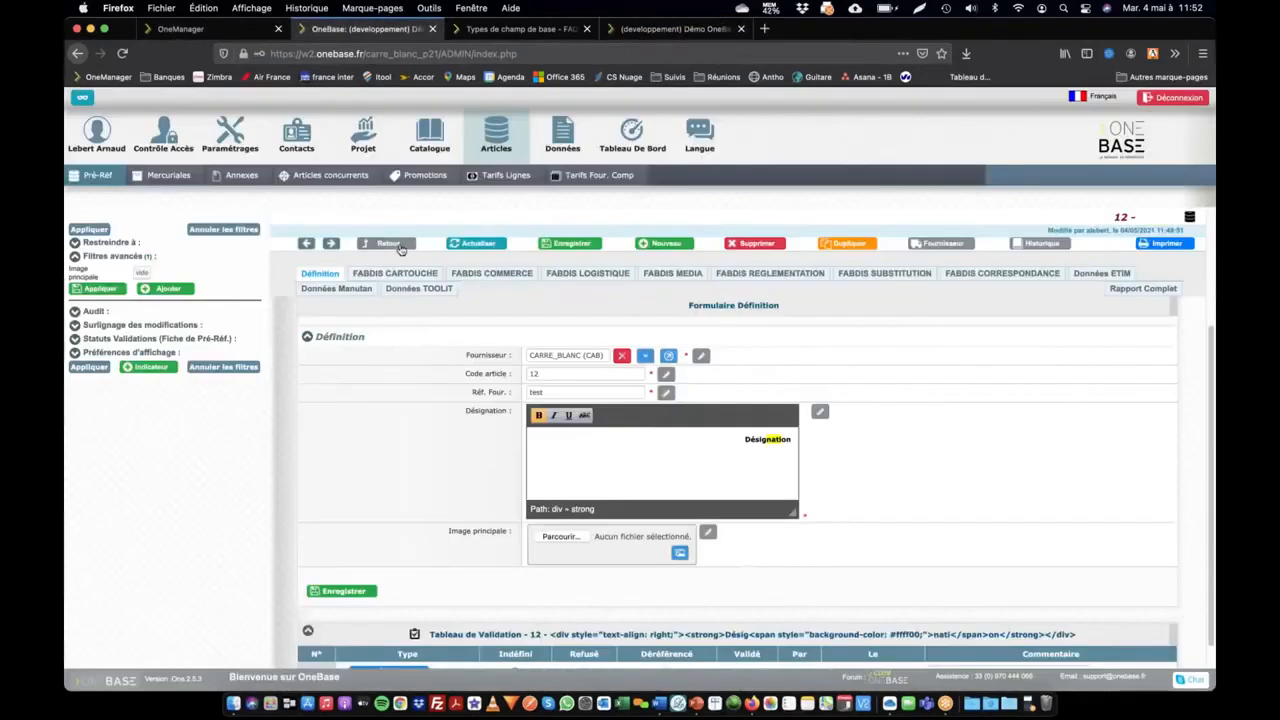
{"action": "scroll", "coordinate": [488, 542], "scroll_direction": "down", "scroll_amount": 3}
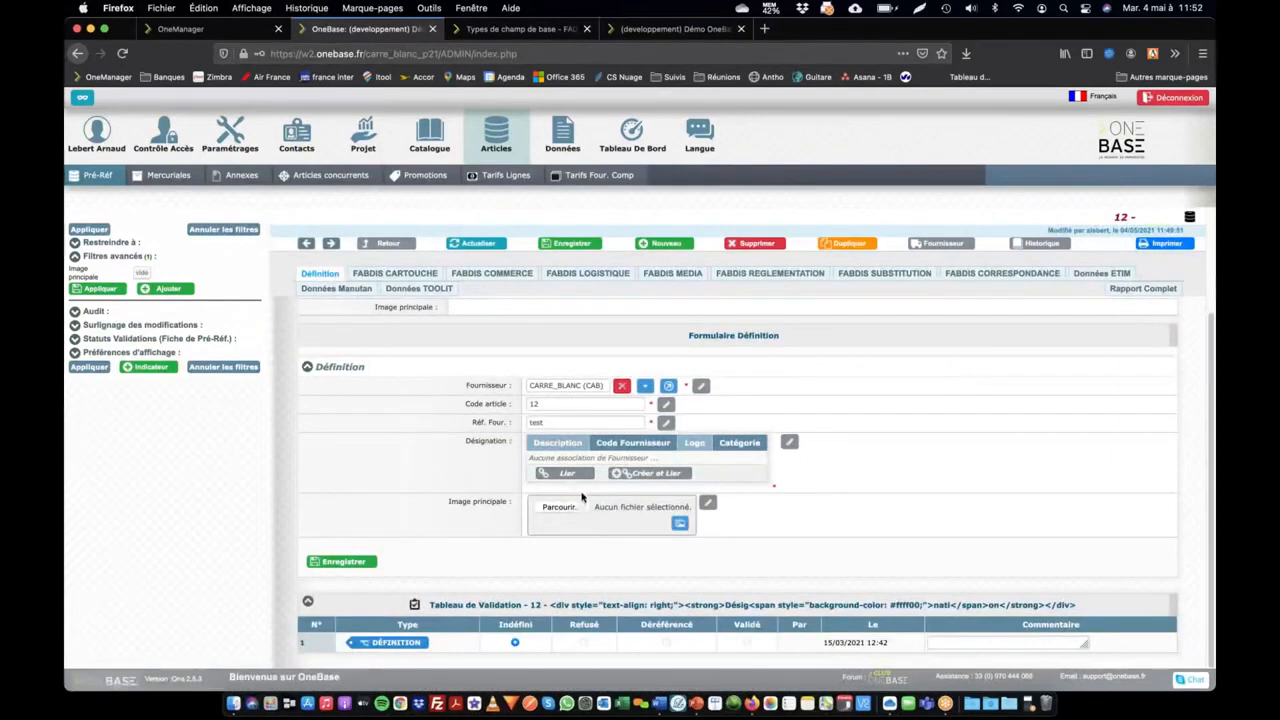
{"action": "left_click", "coordinate": [568, 476]}
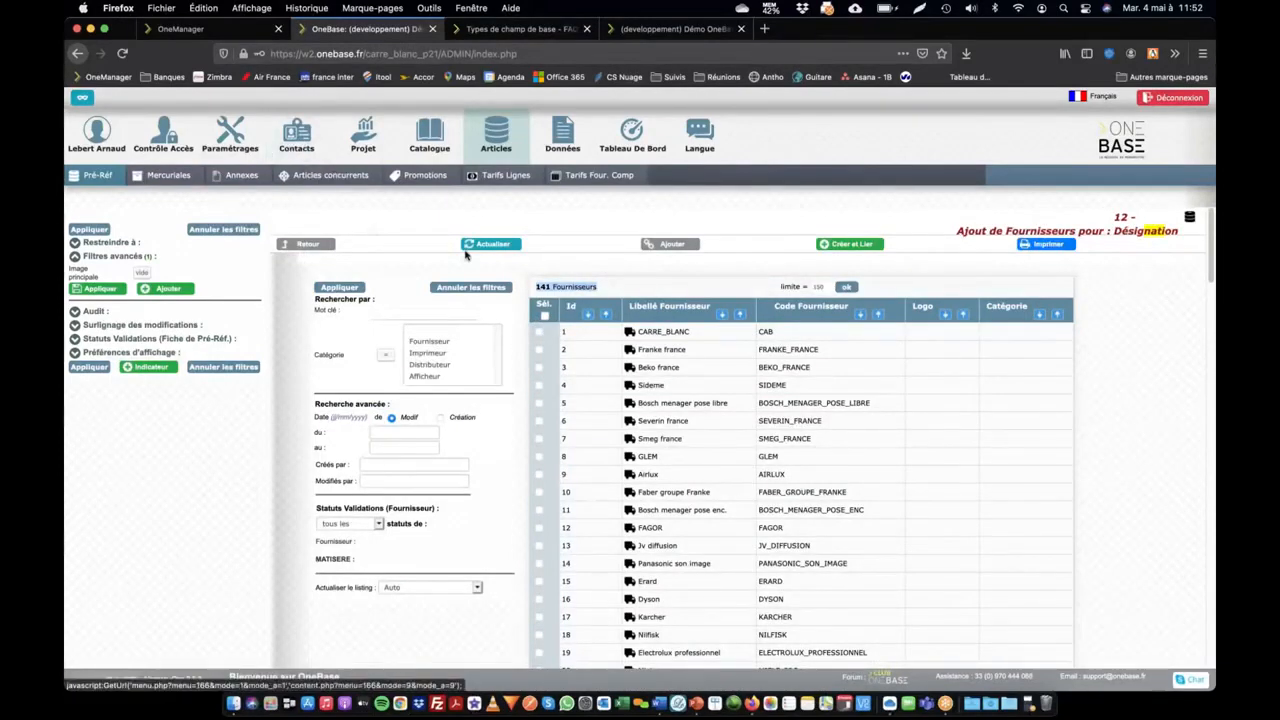
Step: Link the suppliers Smeg france, FAGOR and Dyson to the Désignation field and return to the article form
{"action": "scroll", "coordinate": [569, 349], "scroll_direction": "down", "scroll_amount": 3}
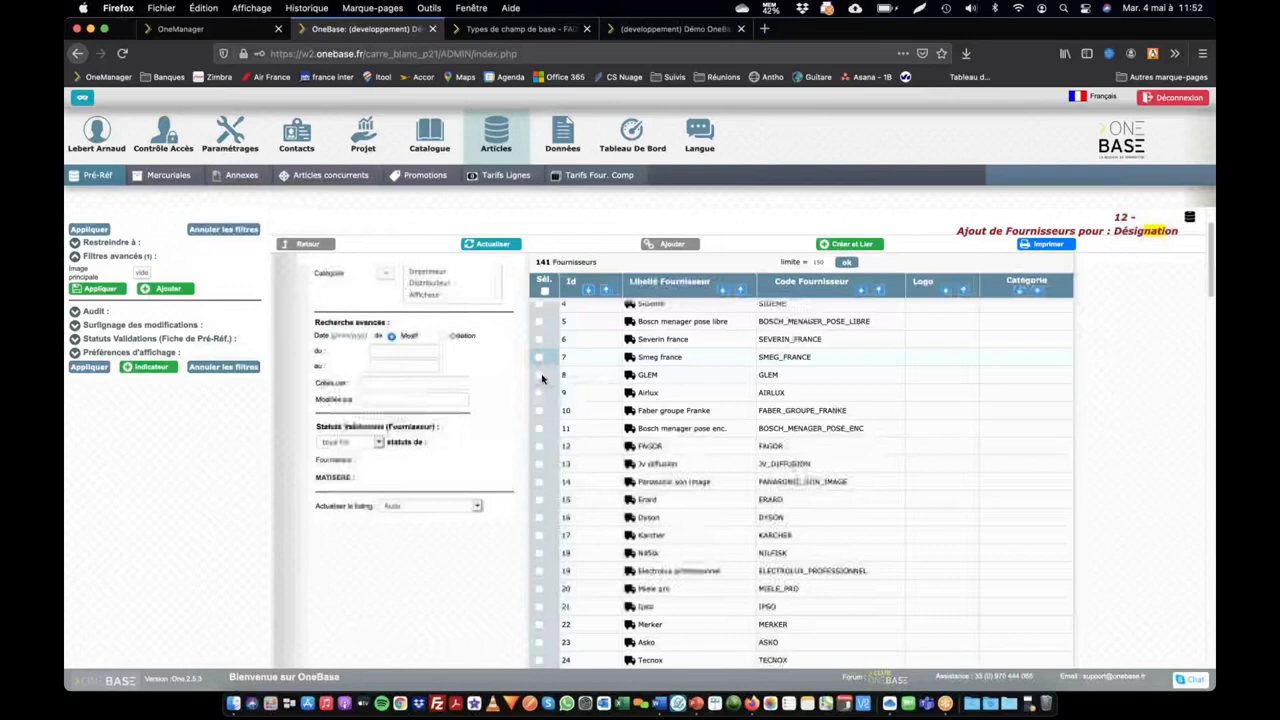
{"action": "left_click", "coordinate": [538, 358]}
{"action": "left_click", "coordinate": [538, 447]}
{"action": "left_click", "coordinate": [539, 517]}
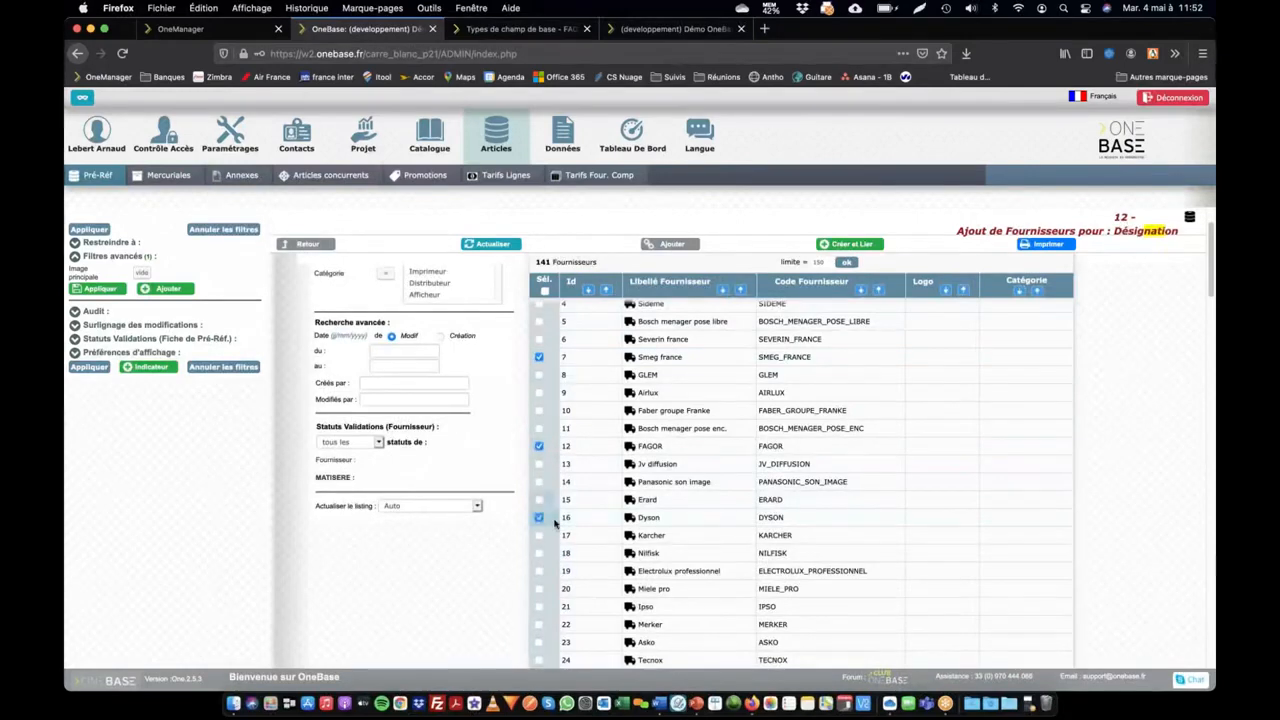
{"action": "left_click", "coordinate": [687, 250]}
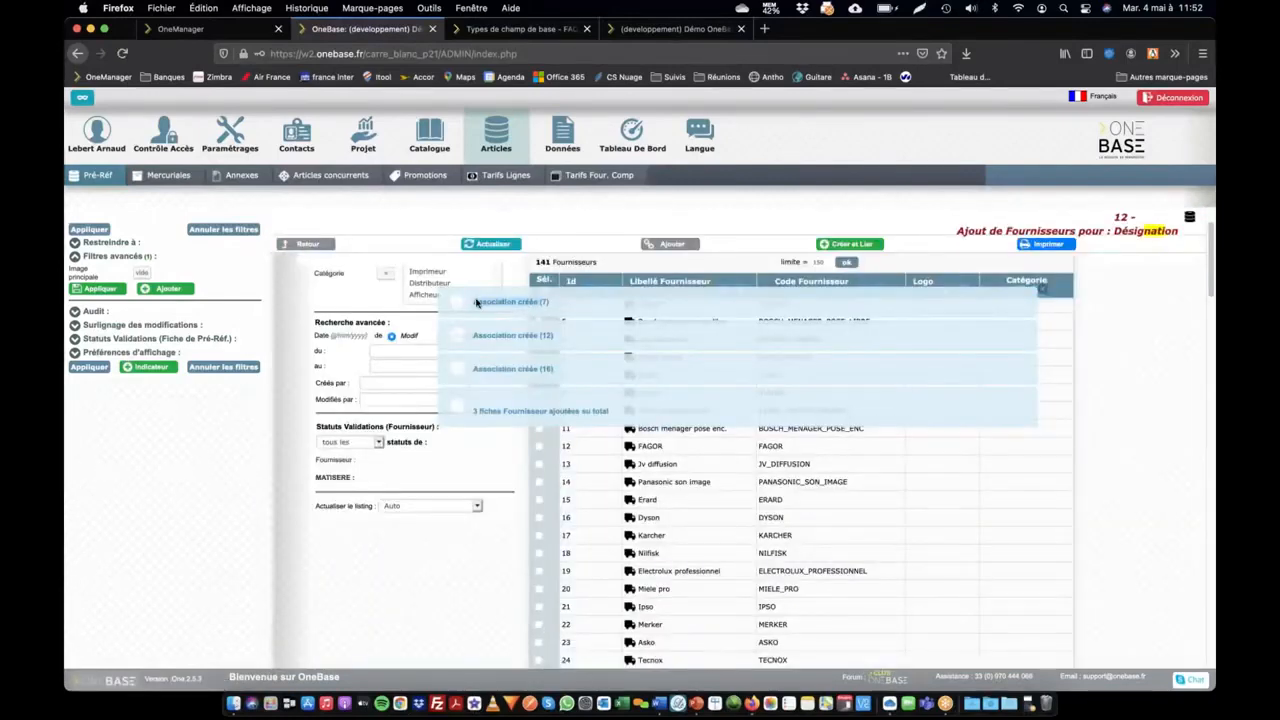
{"action": "left_click", "coordinate": [301, 246]}
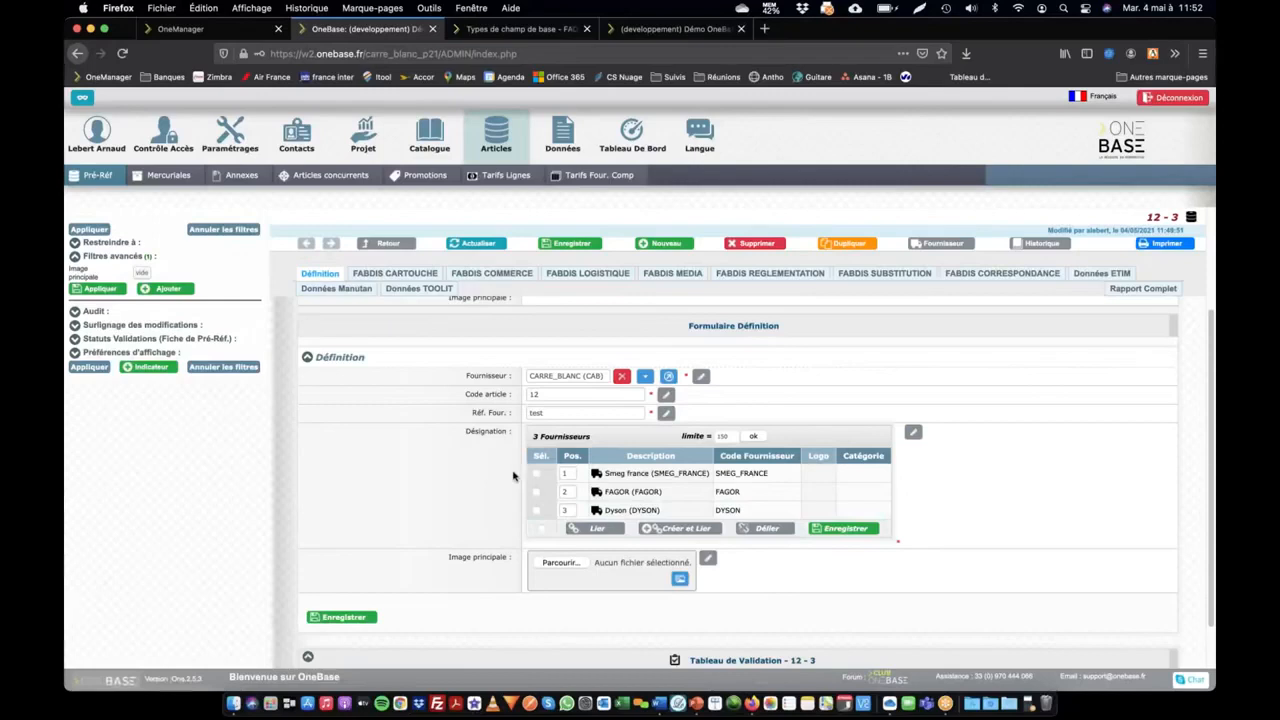
Step: Open the Fournisseur field's definition to examine its value type, and return to the article form
{"action": "left_click", "coordinate": [490, 378]}
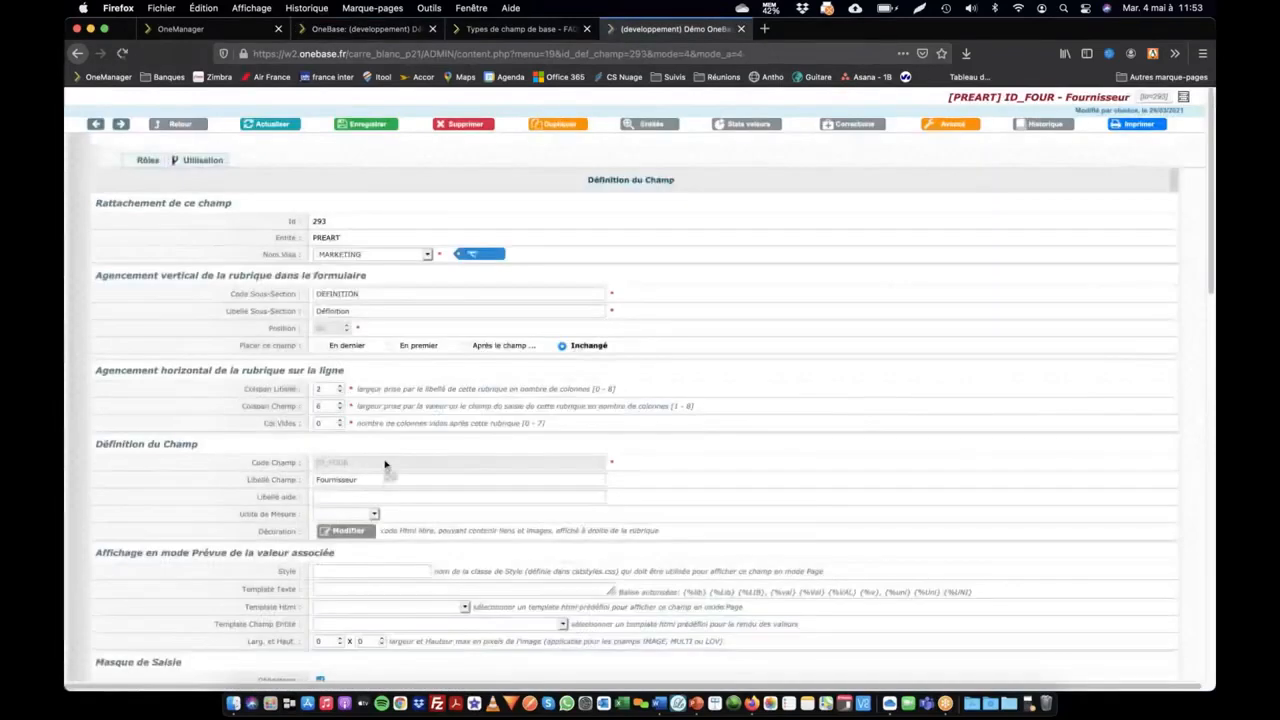
{"action": "scroll", "coordinate": [386, 463], "scroll_direction": "down", "scroll_amount": 5}
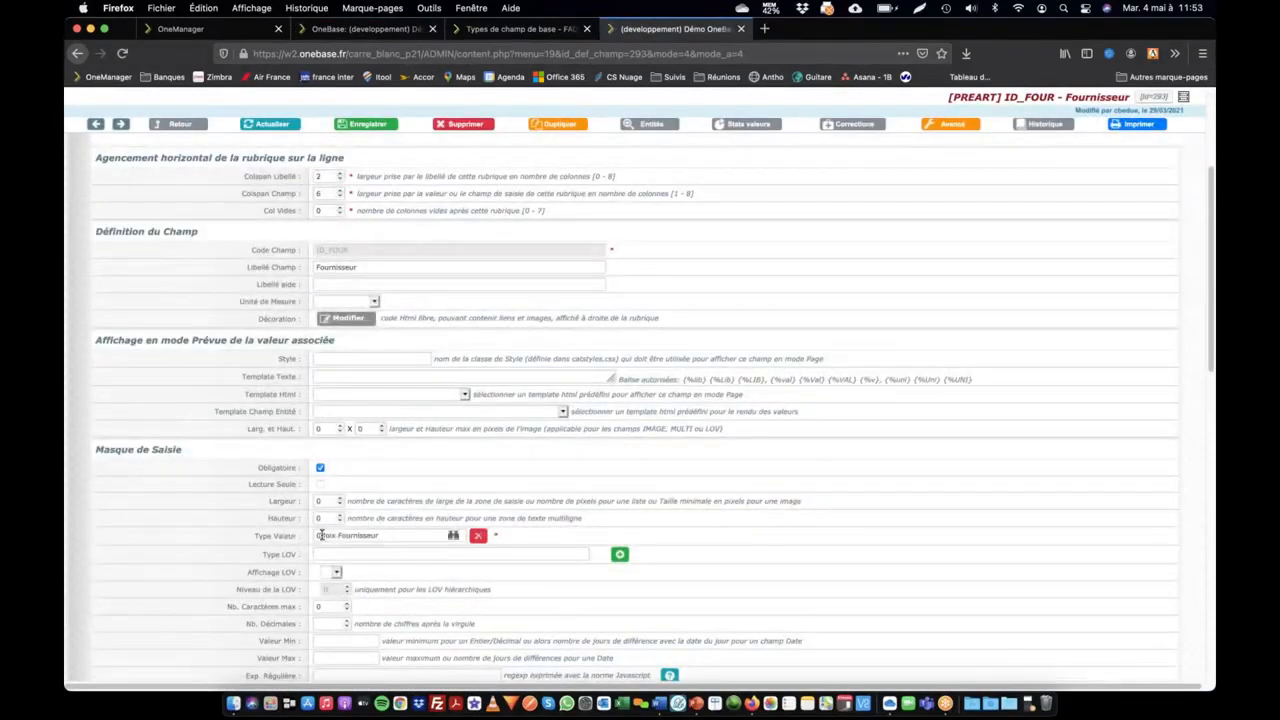
{"action": "left_click_drag", "start_coordinate": [314, 536], "coordinate": [406, 536]}
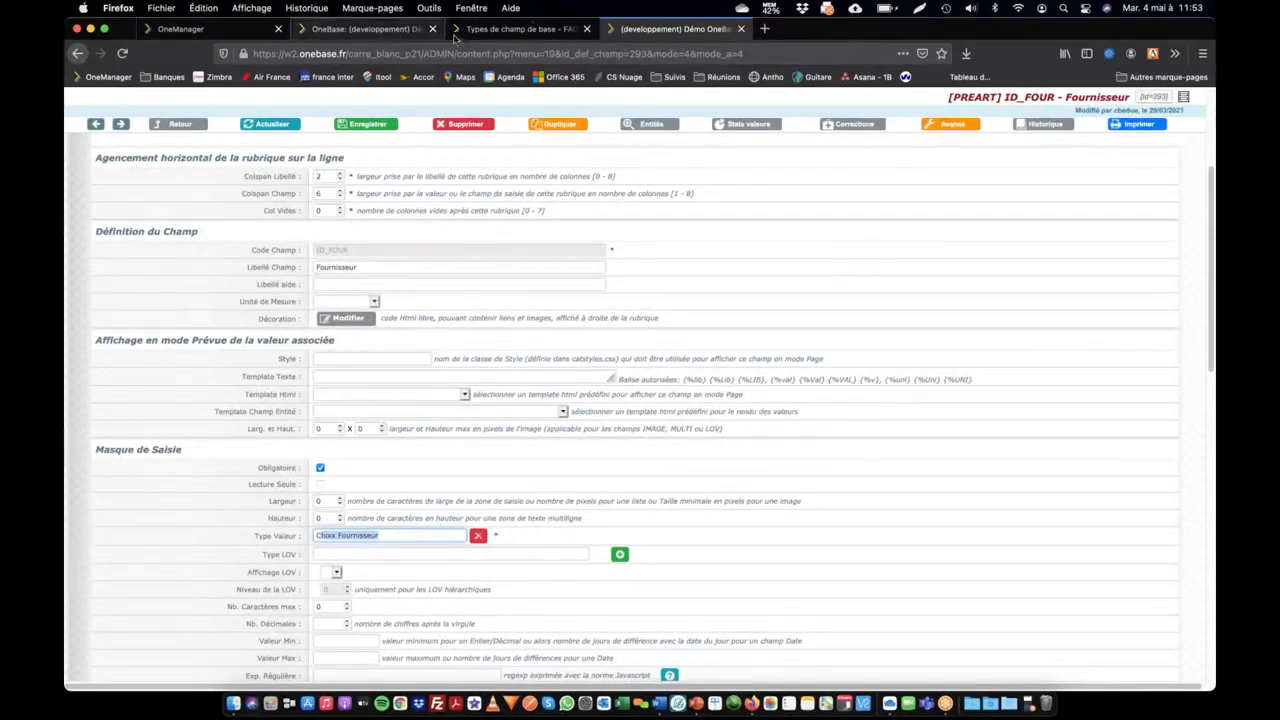
{"action": "left_click", "coordinate": [549, 30]}
{"action": "left_click", "coordinate": [365, 29]}
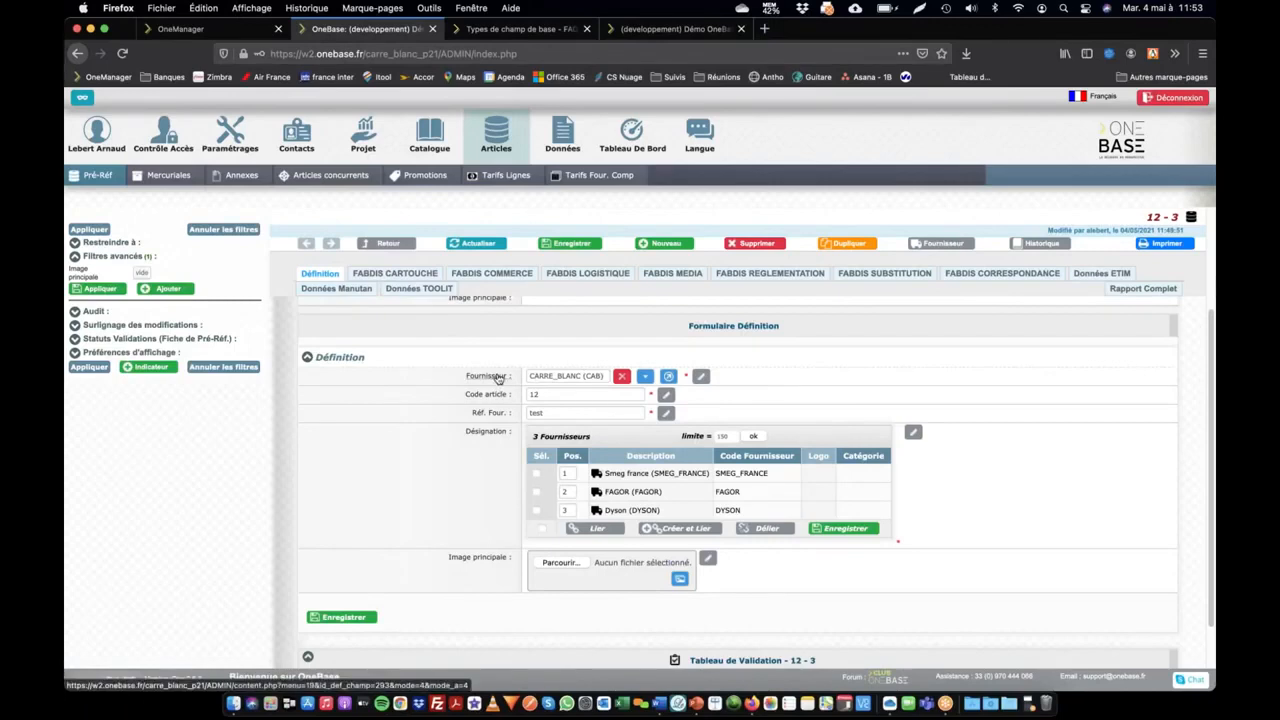
Step: Open the Désignation field's definition again, clear its value type and search the types for "adhe"
{"action": "left_click", "coordinate": [488, 433]}
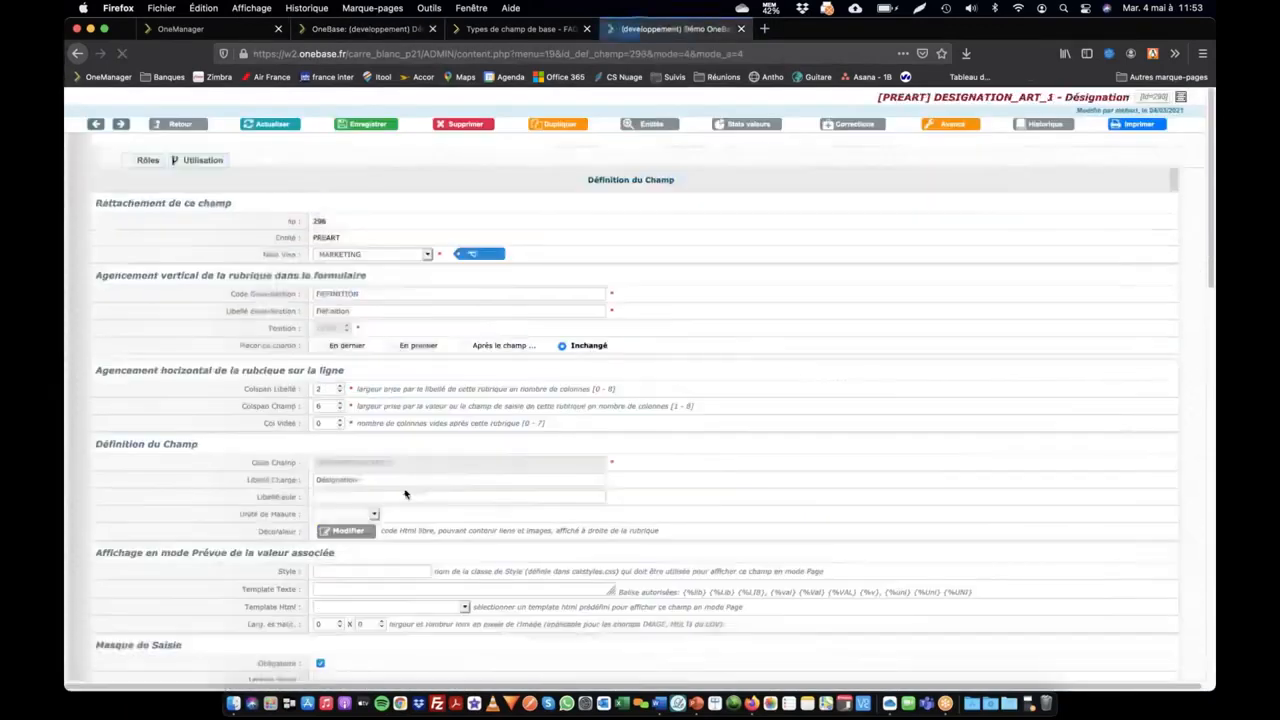
{"action": "scroll", "coordinate": [390, 485], "scroll_direction": "down", "scroll_amount": 3}
{"action": "scroll", "coordinate": [371, 473], "scroll_direction": "down", "scroll_amount": 2}
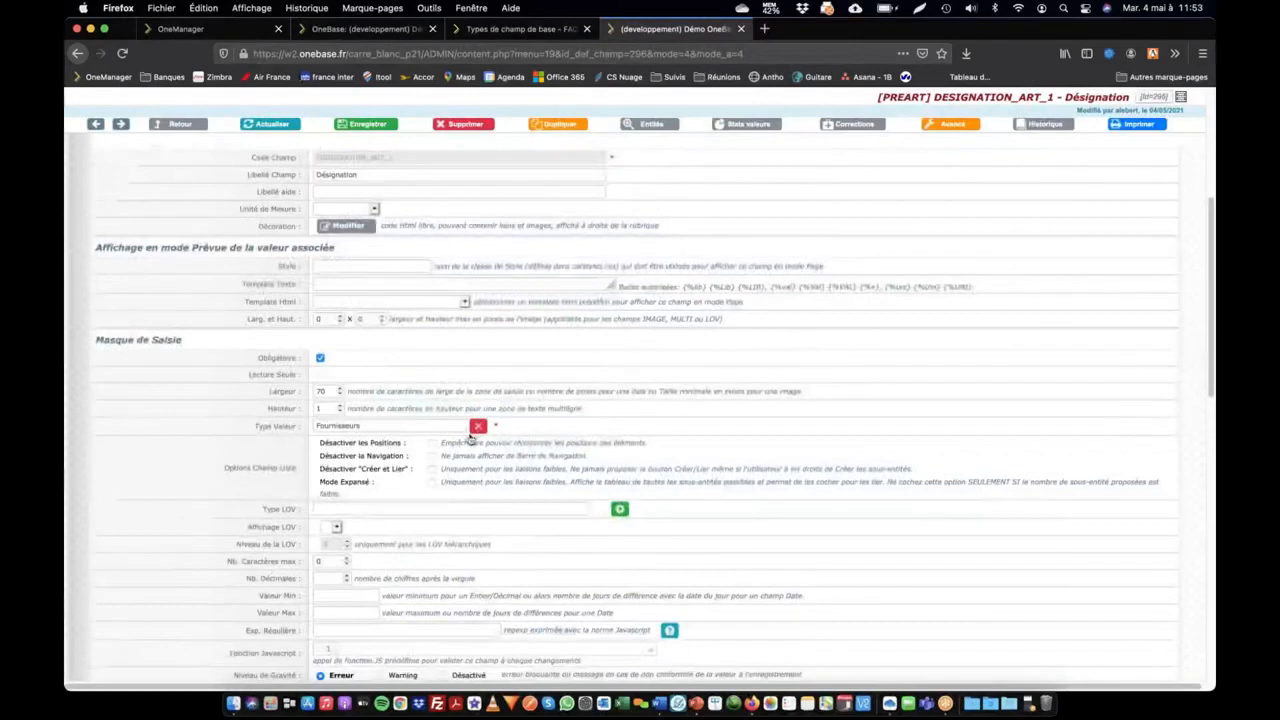
{"action": "left_click", "coordinate": [477, 426]}
{"action": "type", "text": "adhe"}
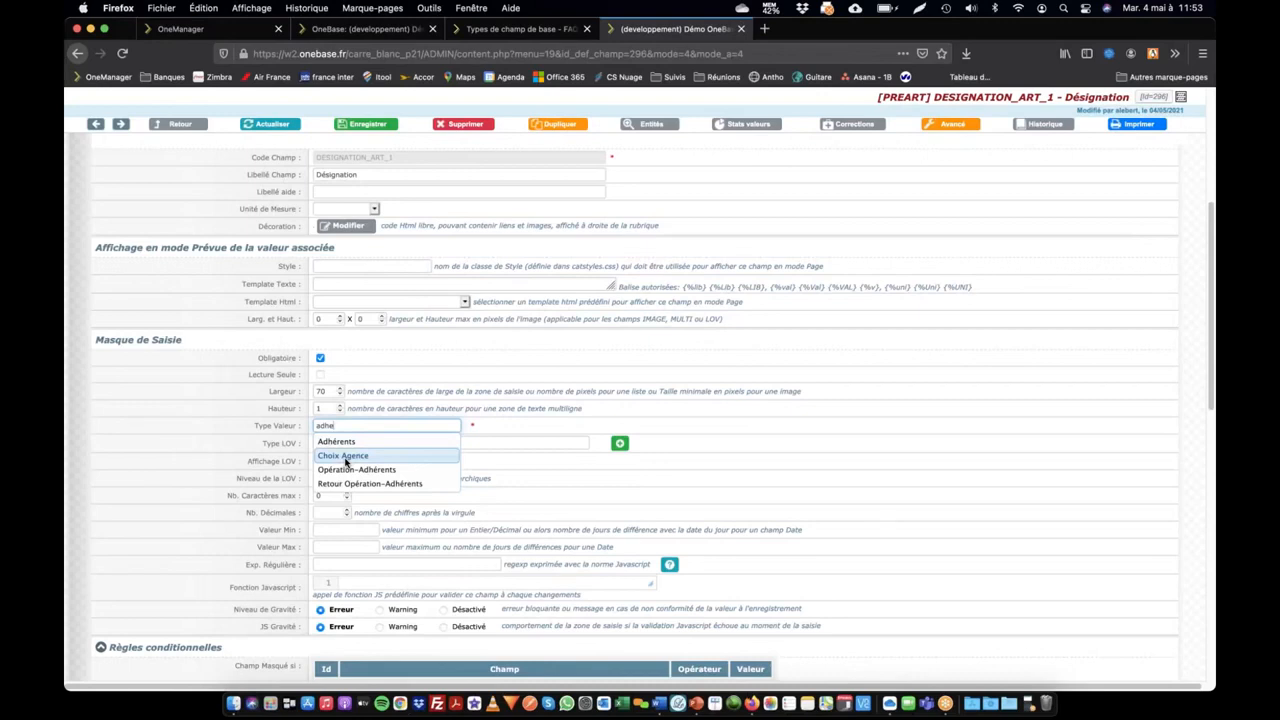
{"action": "key", "text": "BackSpace"}
{"action": "key", "text": "BackSpace"}
{"action": "key", "text": "BackSpace"}
{"action": "key", "text": "BackSpace"}
{"action": "type", "text": "adh"}
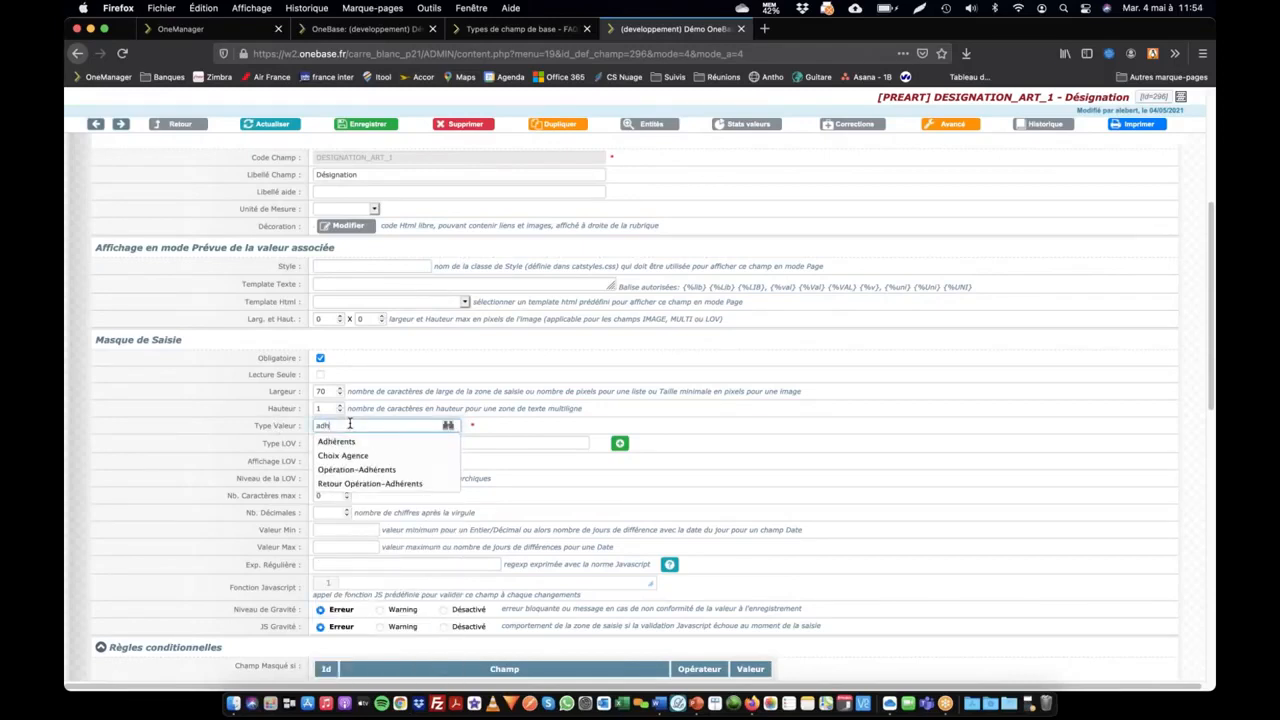
Step: Try Choix Fournisseur as the Désignation field's value type and switch it back to Fournisseurs
{"action": "type", "text": "efourn"}
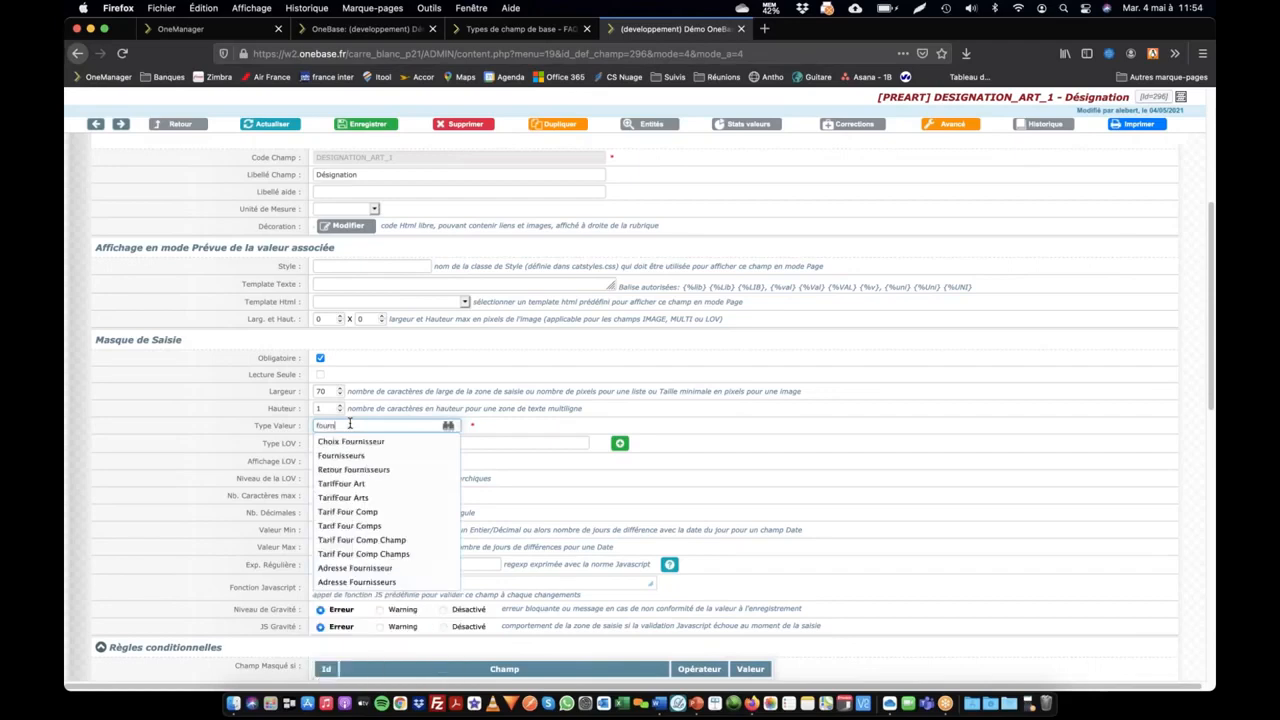
{"action": "left_click", "coordinate": [366, 442]}
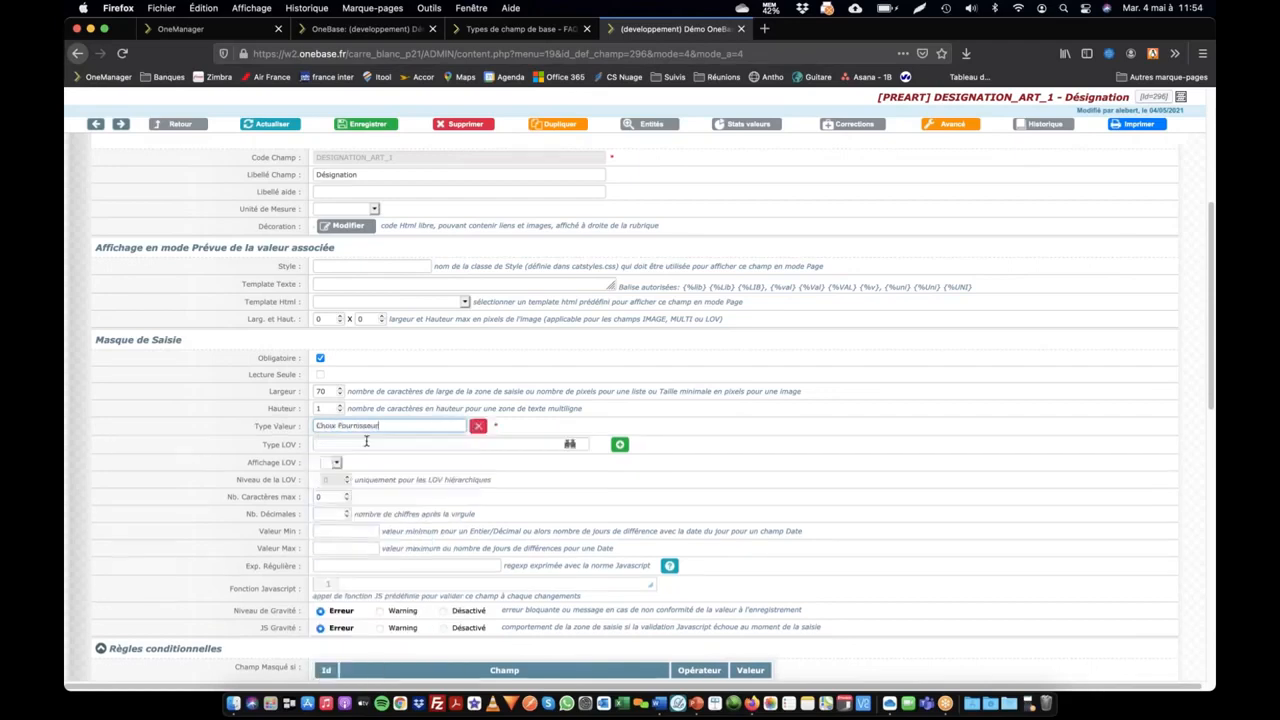
{"action": "type", "text": "fourni"}
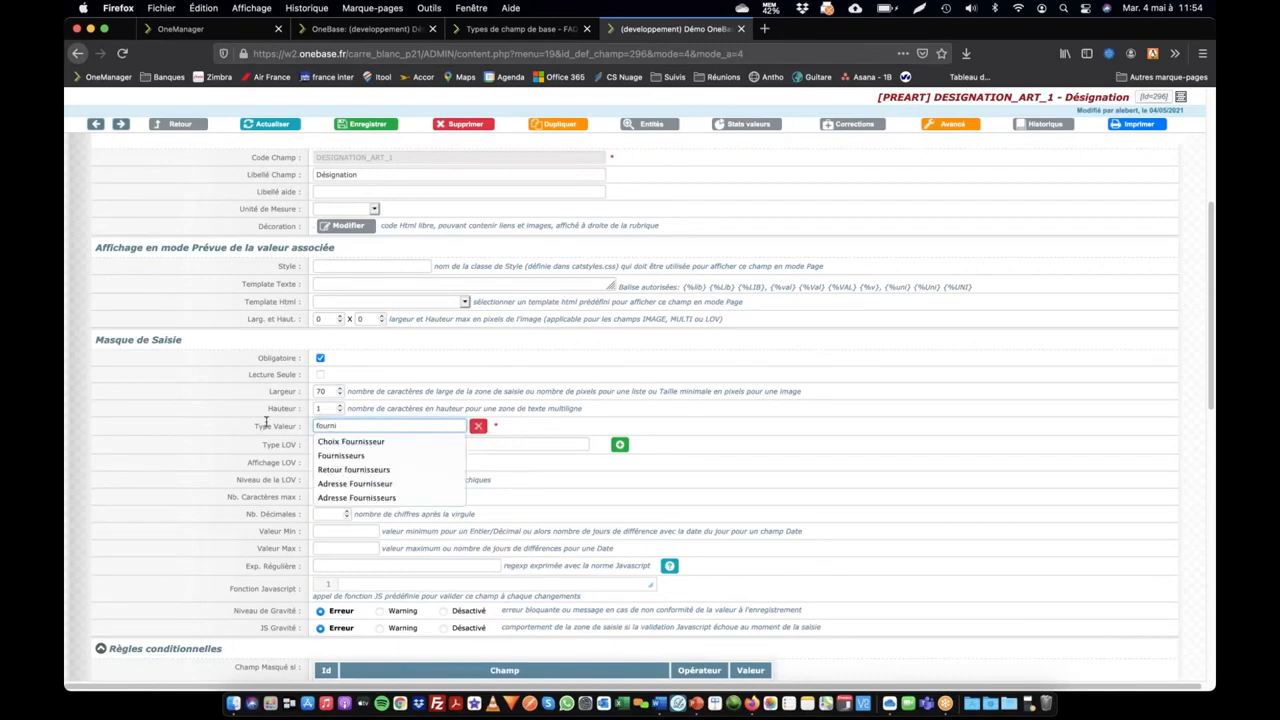
{"action": "left_click", "coordinate": [340, 456]}
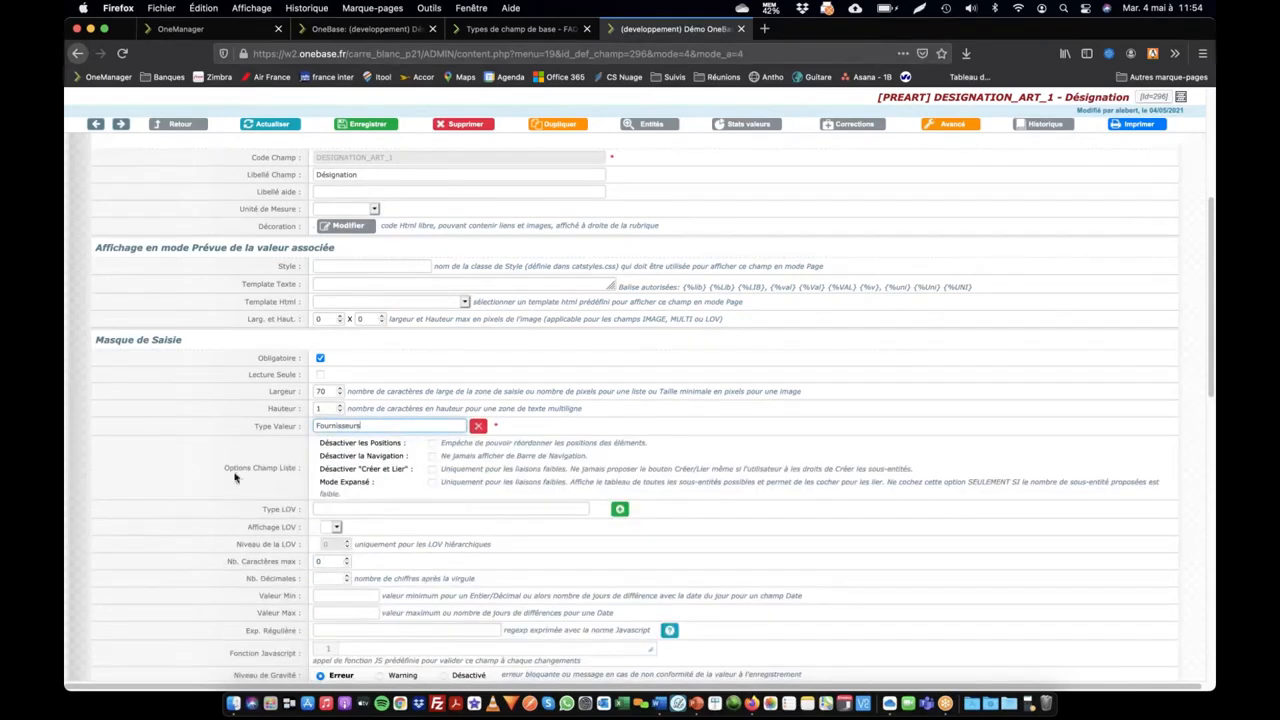
Step: Turn the list options Désactiver les Positions, Désactiver la Navigation and Désactiver "Créer et Lier" on and off again one by one
{"action": "left_click_drag", "start_coordinate": [235, 466], "coordinate": [281, 487]}
{"action": "left_click", "coordinate": [278, 469]}
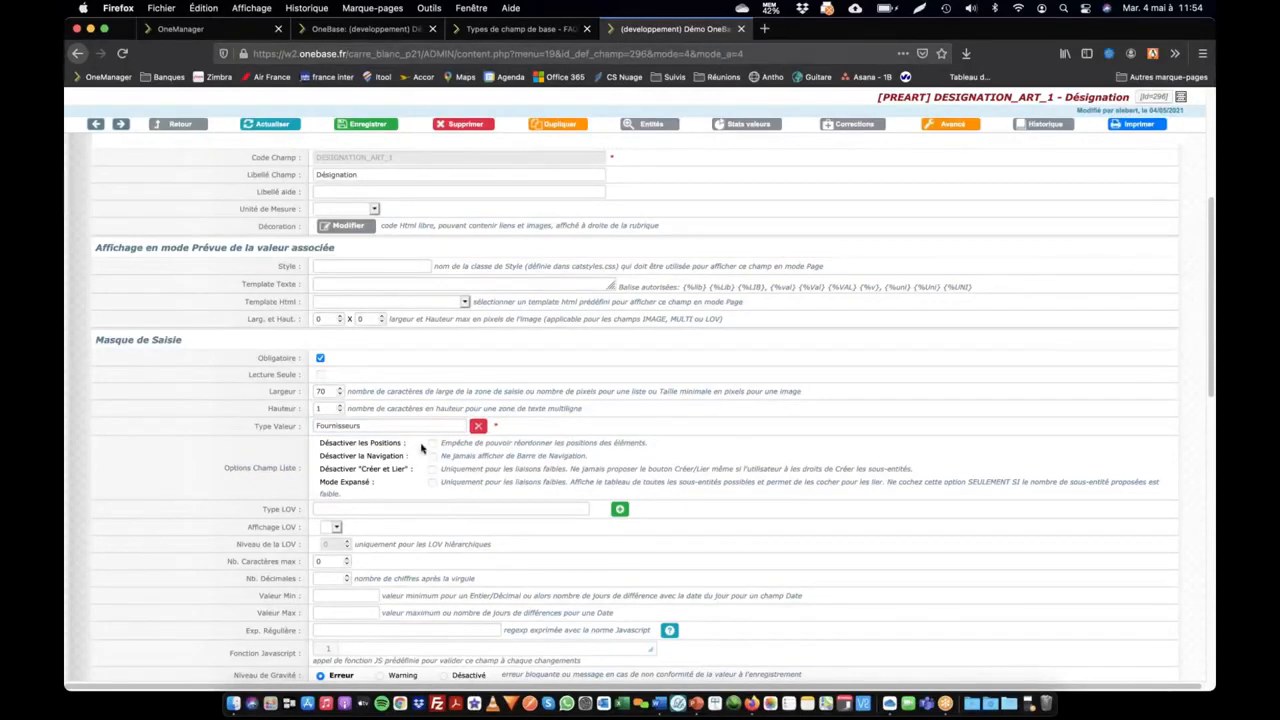
{"action": "left_click", "coordinate": [432, 444]}
{"action": "left_click", "coordinate": [433, 444]}
{"action": "left_click", "coordinate": [432, 457]}
{"action": "left_click", "coordinate": [432, 457]}
{"action": "left_click", "coordinate": [432, 470]}
{"action": "left_click", "coordinate": [432, 469]}
Step: Check the value type in the Fournisseur field's definition, glance at the field types FAQ and go back to the article form
{"action": "left_click", "coordinate": [397, 30]}
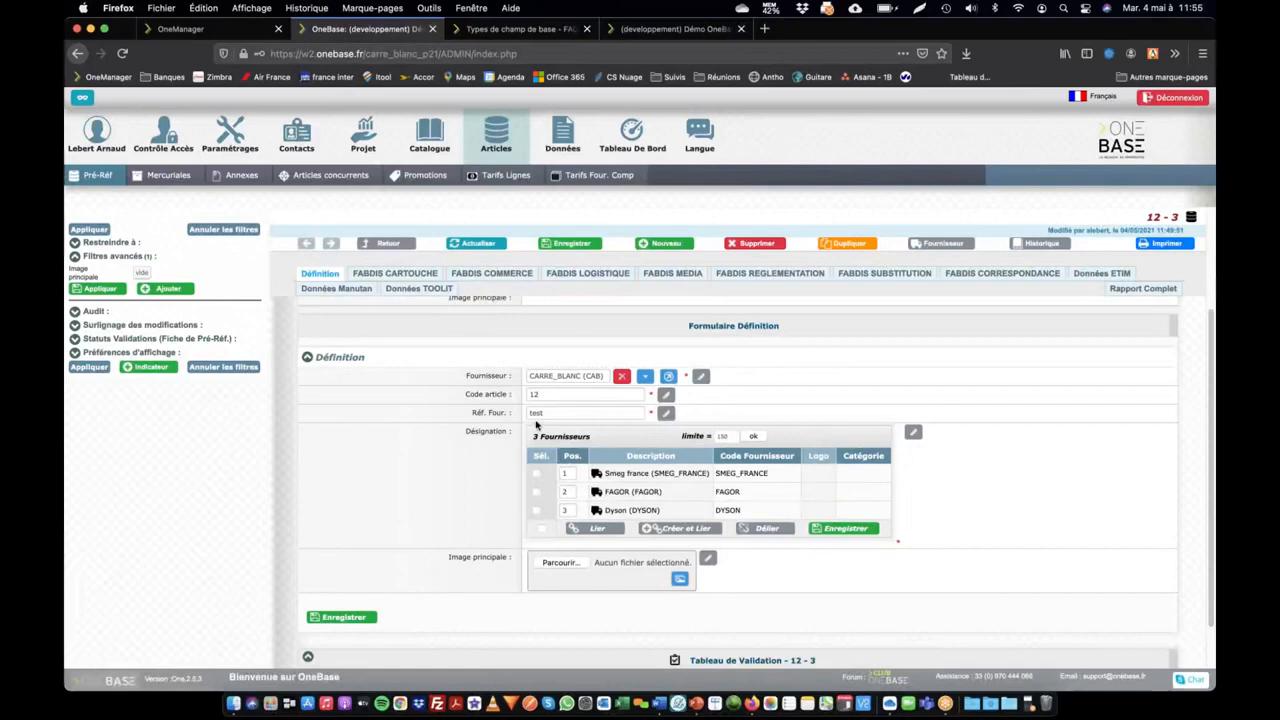
{"action": "left_click", "coordinate": [494, 380]}
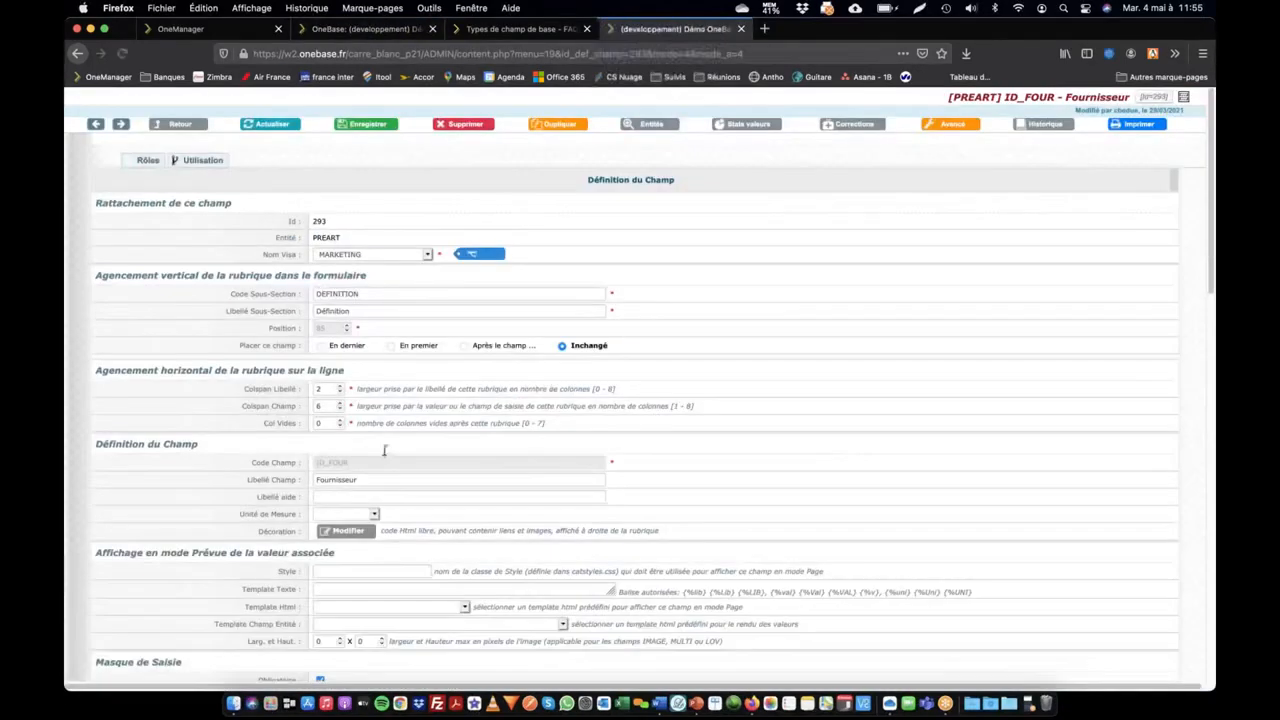
{"action": "scroll", "coordinate": [384, 450], "scroll_direction": "down", "scroll_amount": 5}
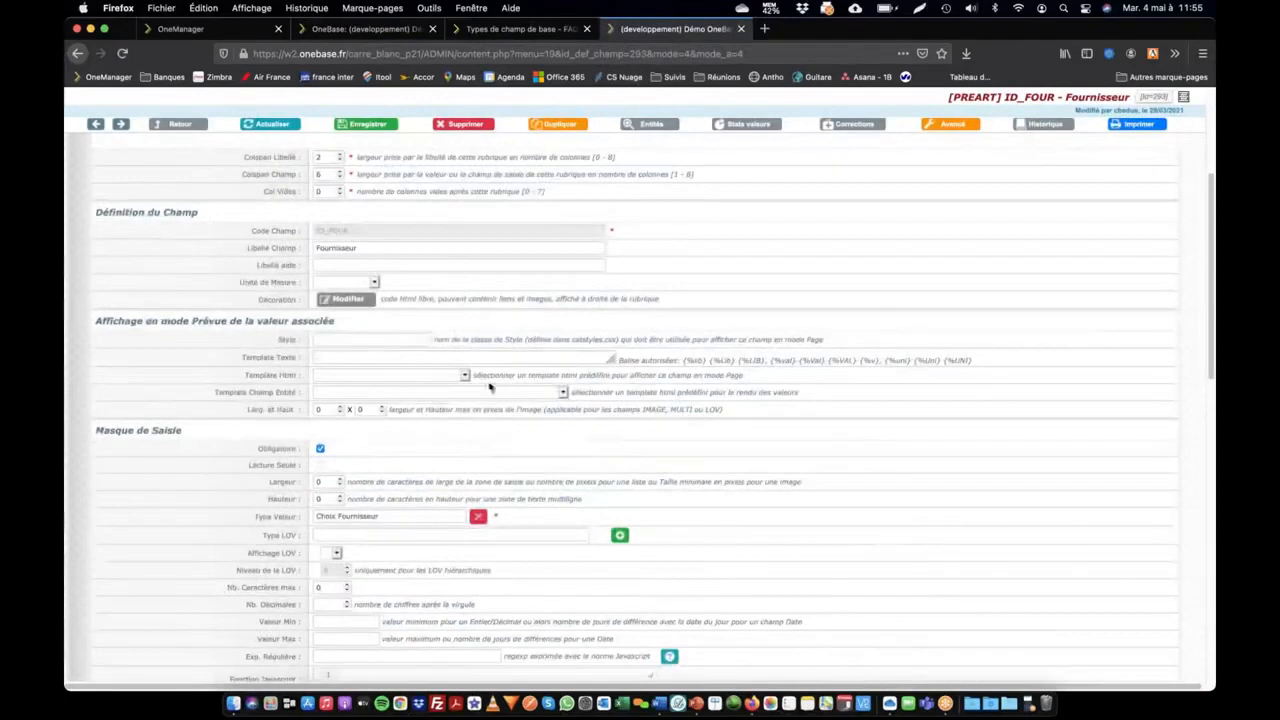
{"action": "left_click", "coordinate": [519, 29]}
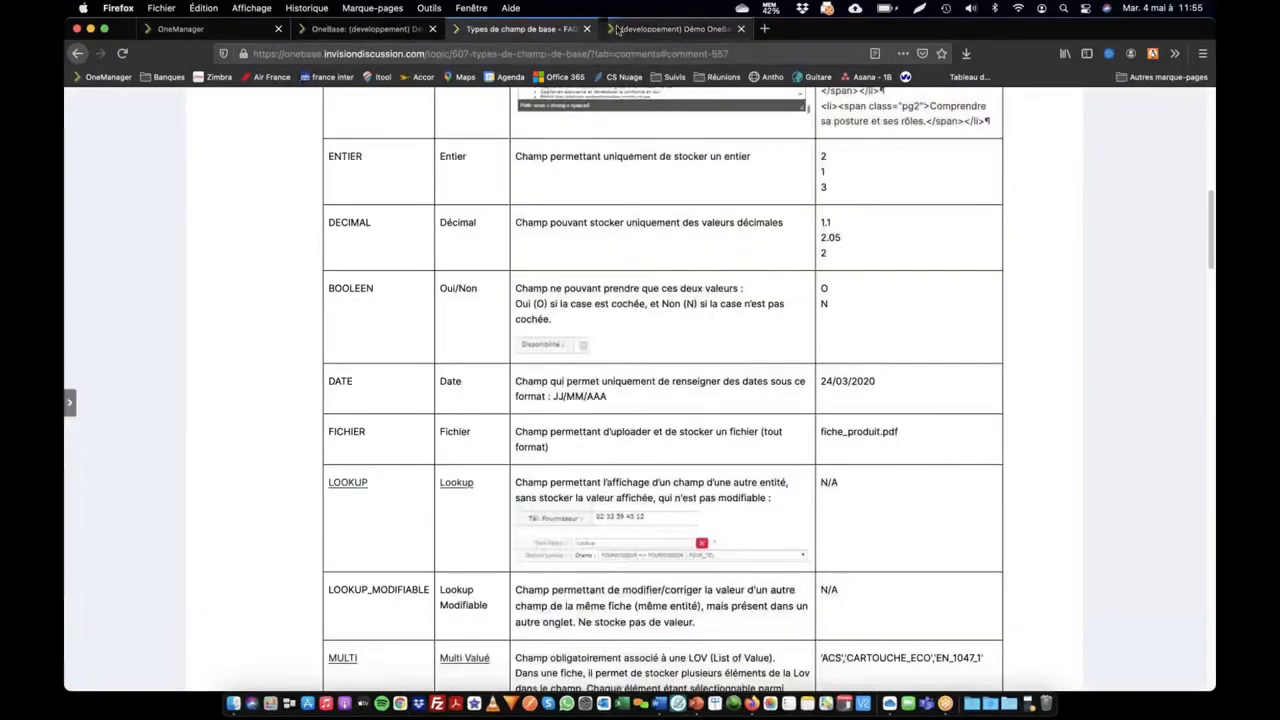
{"action": "left_click", "coordinate": [617, 29]}
{"action": "left_click", "coordinate": [367, 29]}
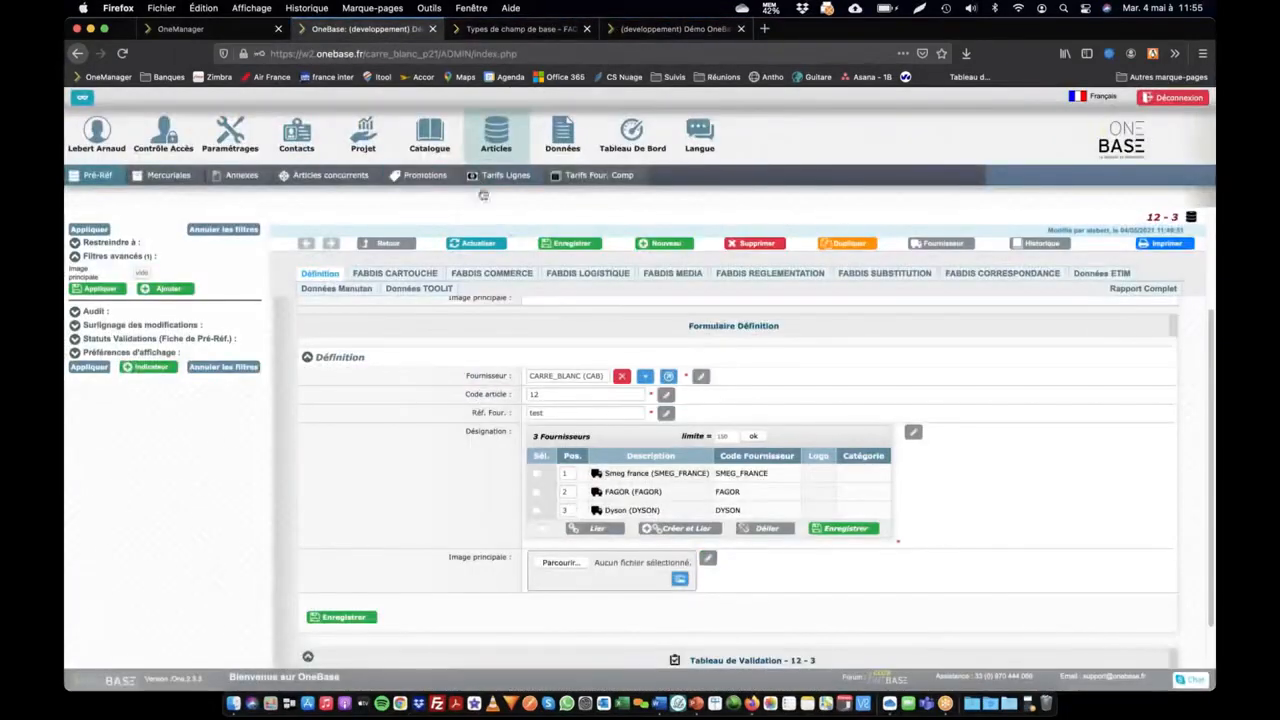
Step: Open the data exports, search for "pre" and start a new export of Fiche de Pré-Réf
{"action": "left_click", "coordinate": [562, 135]}
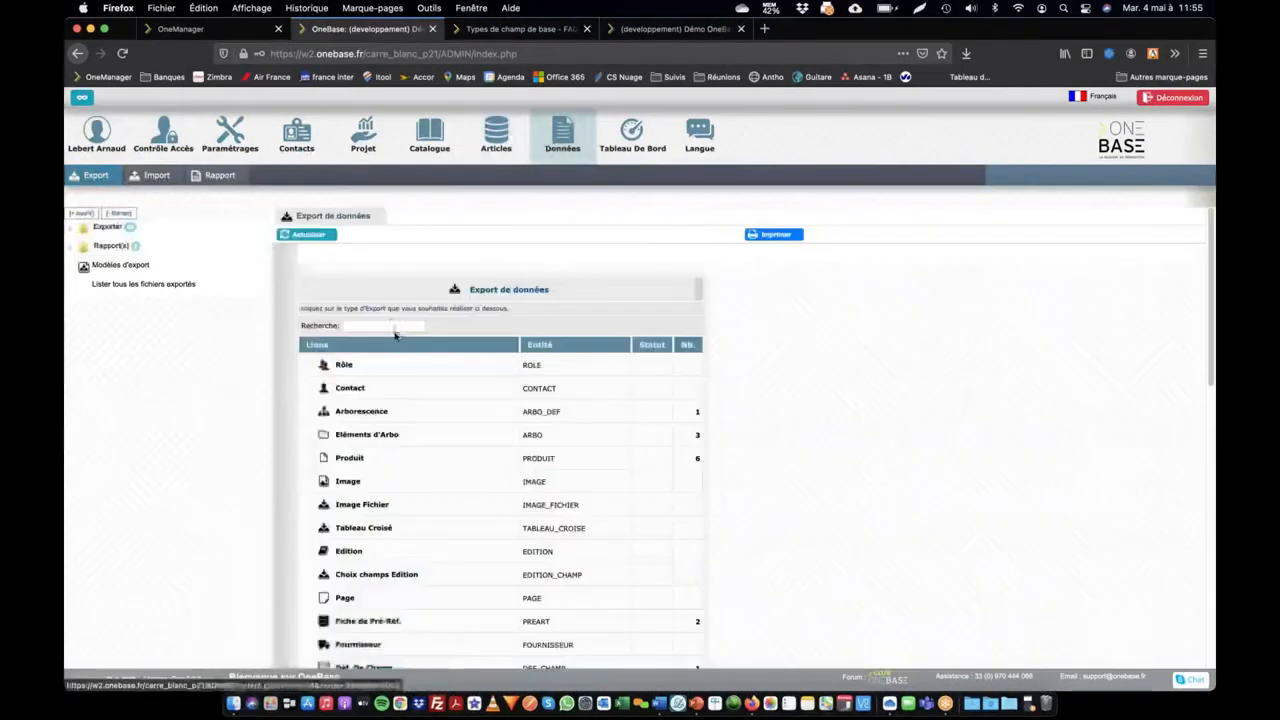
{"action": "left_click", "coordinate": [390, 326]}
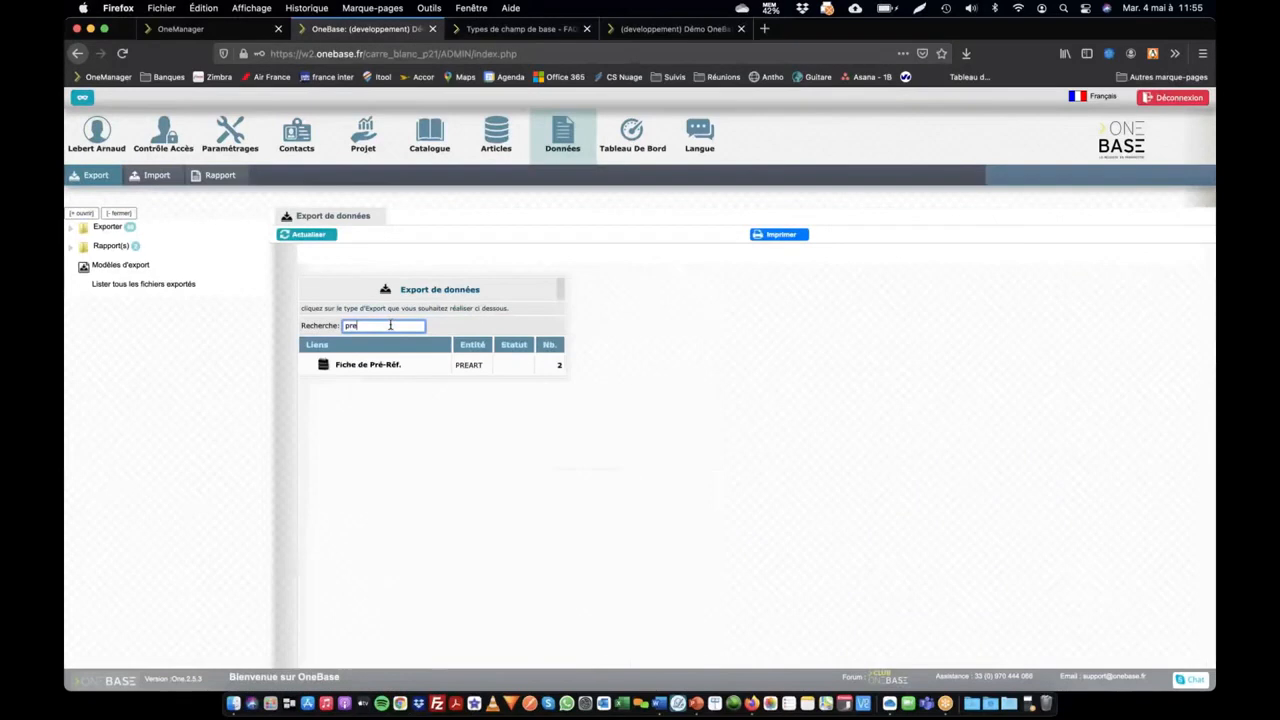
{"action": "left_click", "coordinate": [365, 365]}
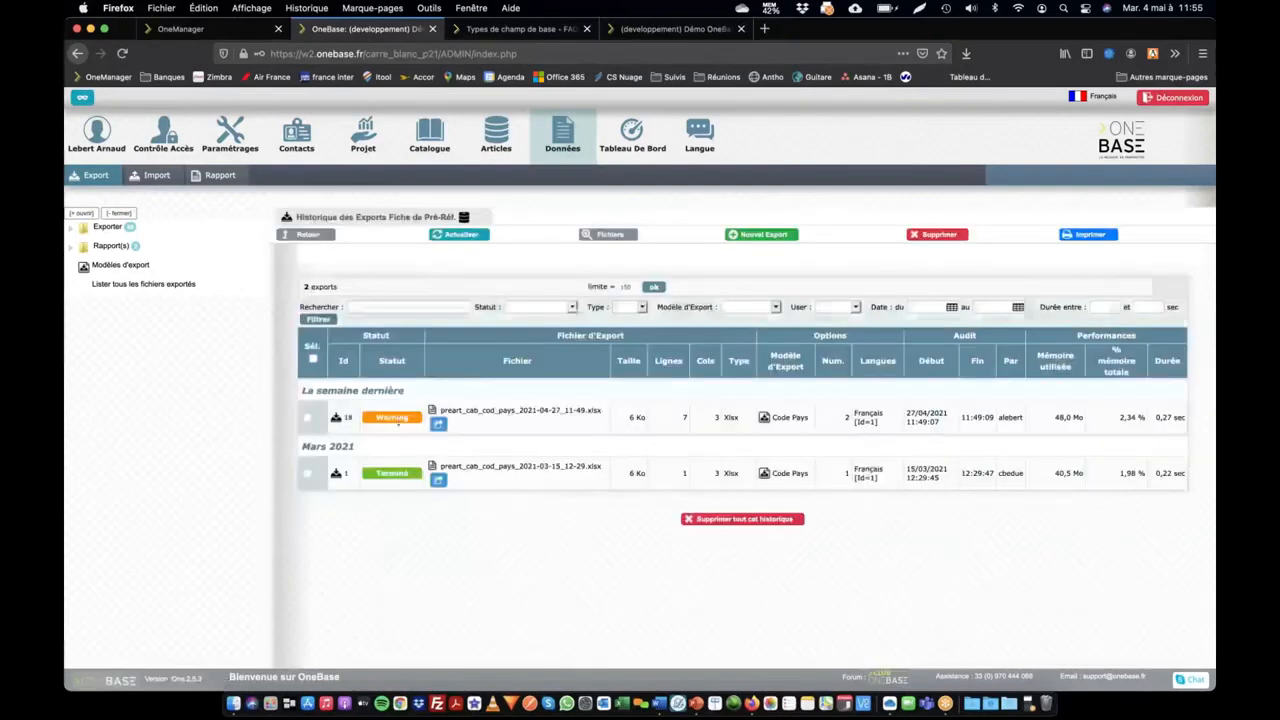
{"action": "left_click", "coordinate": [752, 240]}
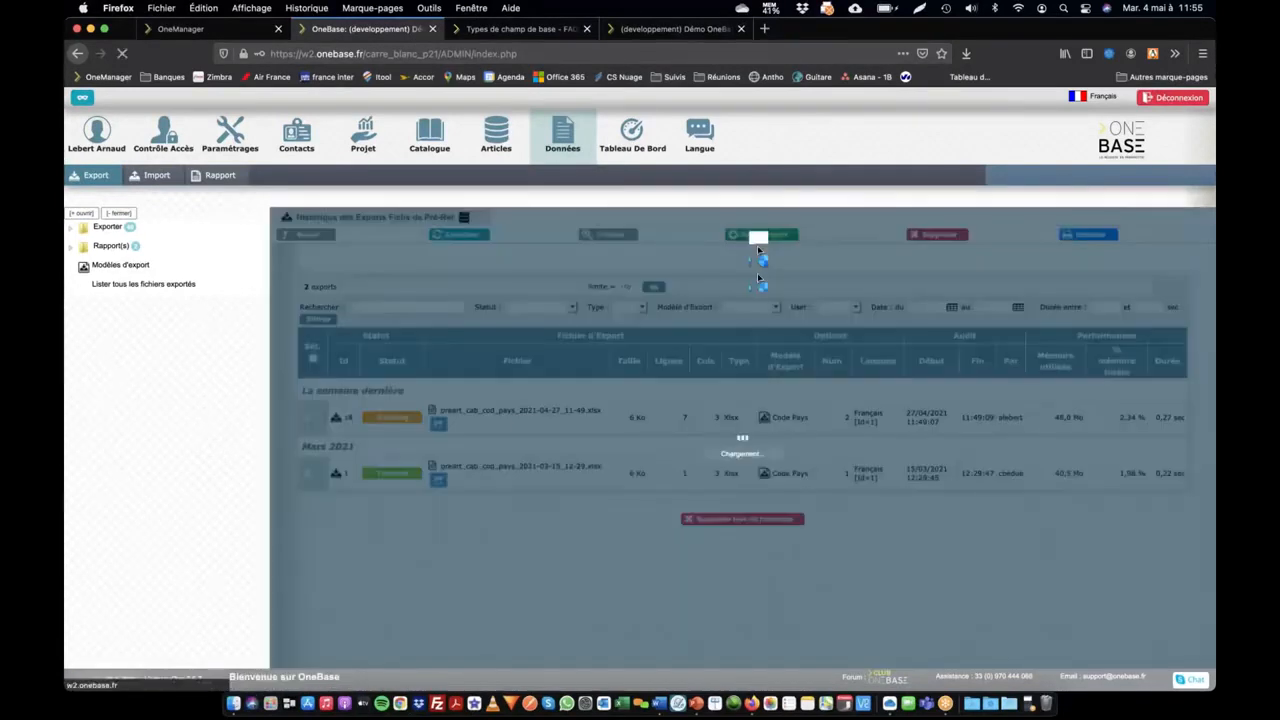
Step: Clear the Code Pays model from the export settings and open the creation form for a new export model
{"action": "scroll", "coordinate": [540, 374], "scroll_direction": "down", "scroll_amount": 5}
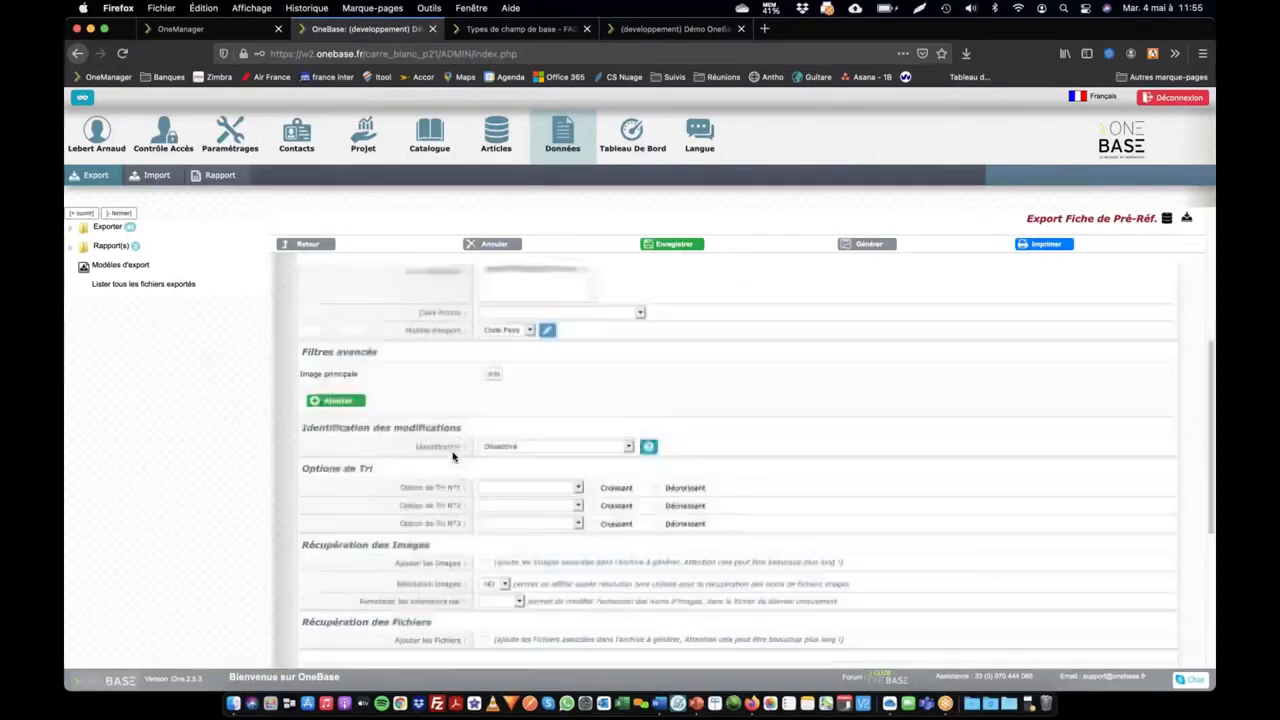
{"action": "left_click", "coordinate": [532, 345]}
{"action": "left_click", "coordinate": [517, 332]}
{"action": "left_click", "coordinate": [547, 344]}
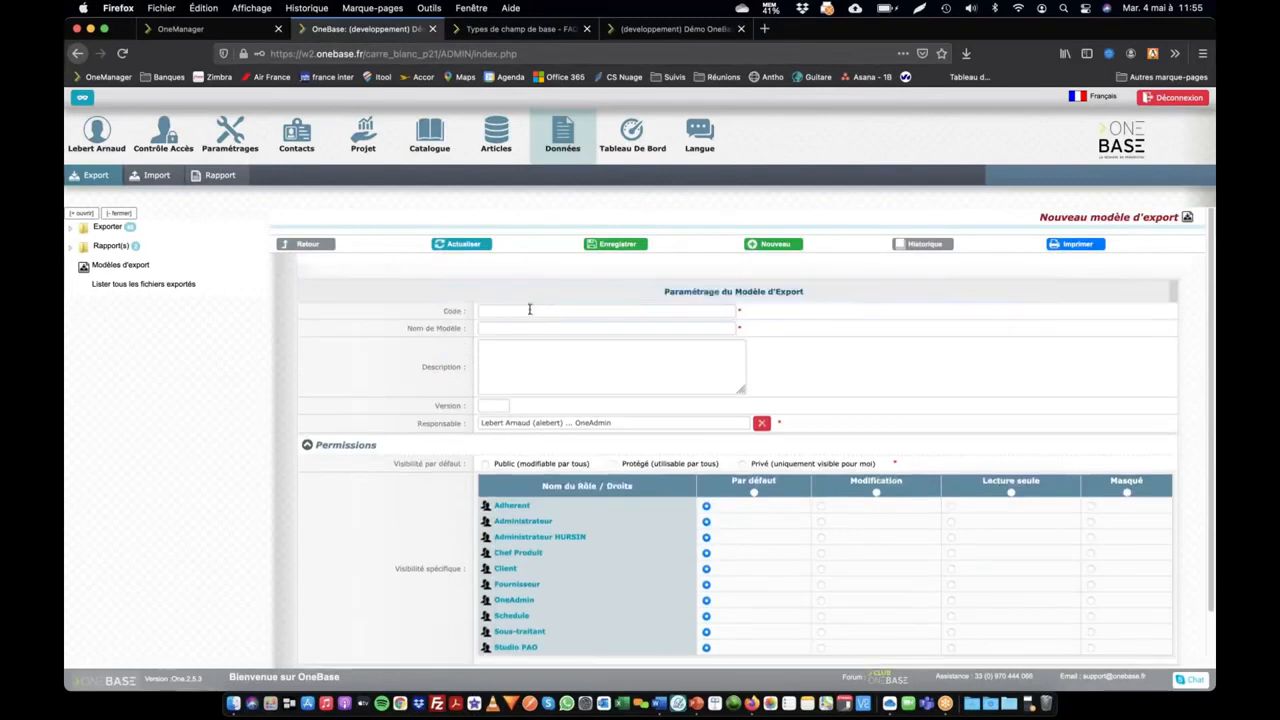
Step: Create a public export model with both code and name set to Onetips 31, and save it
{"action": "left_click", "coordinate": [523, 310]}
{"action": "type", "text": "Onetips 31"}
{"action": "key", "text": "Tab"}
{"action": "type", "text": "One"}
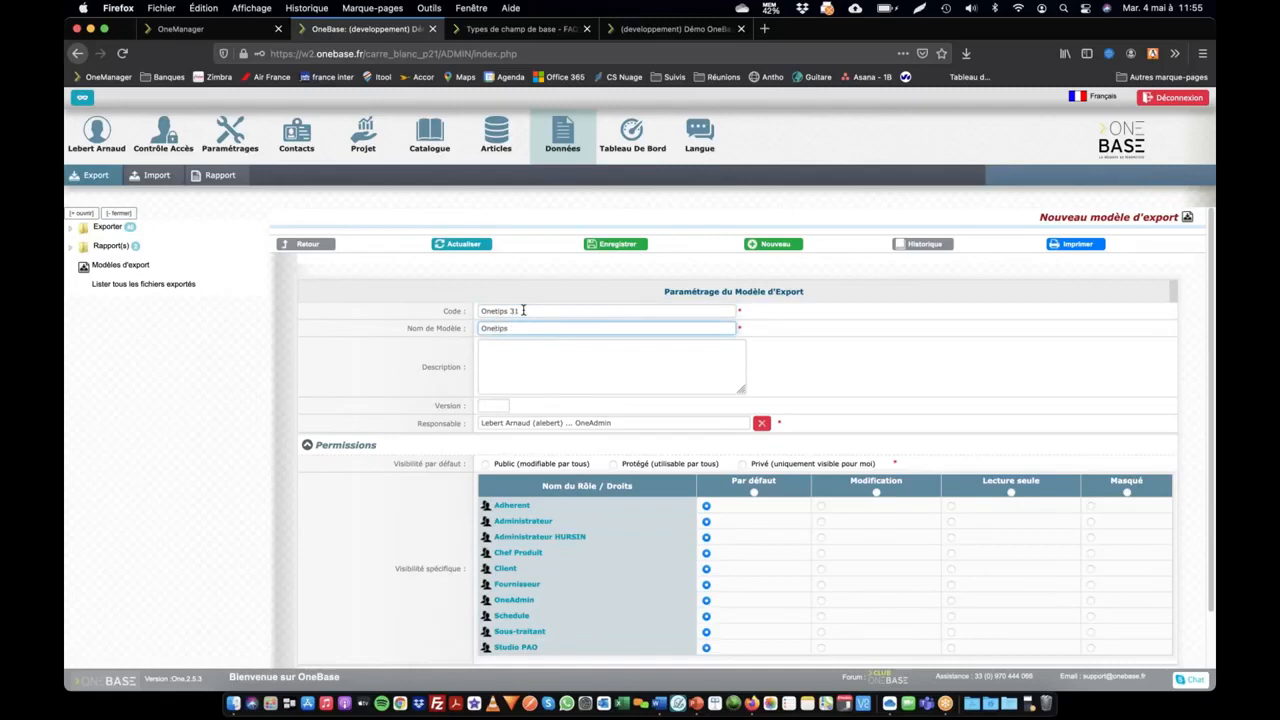
{"action": "type", "text": "tips 31"}
{"action": "left_click", "coordinate": [500, 366]}
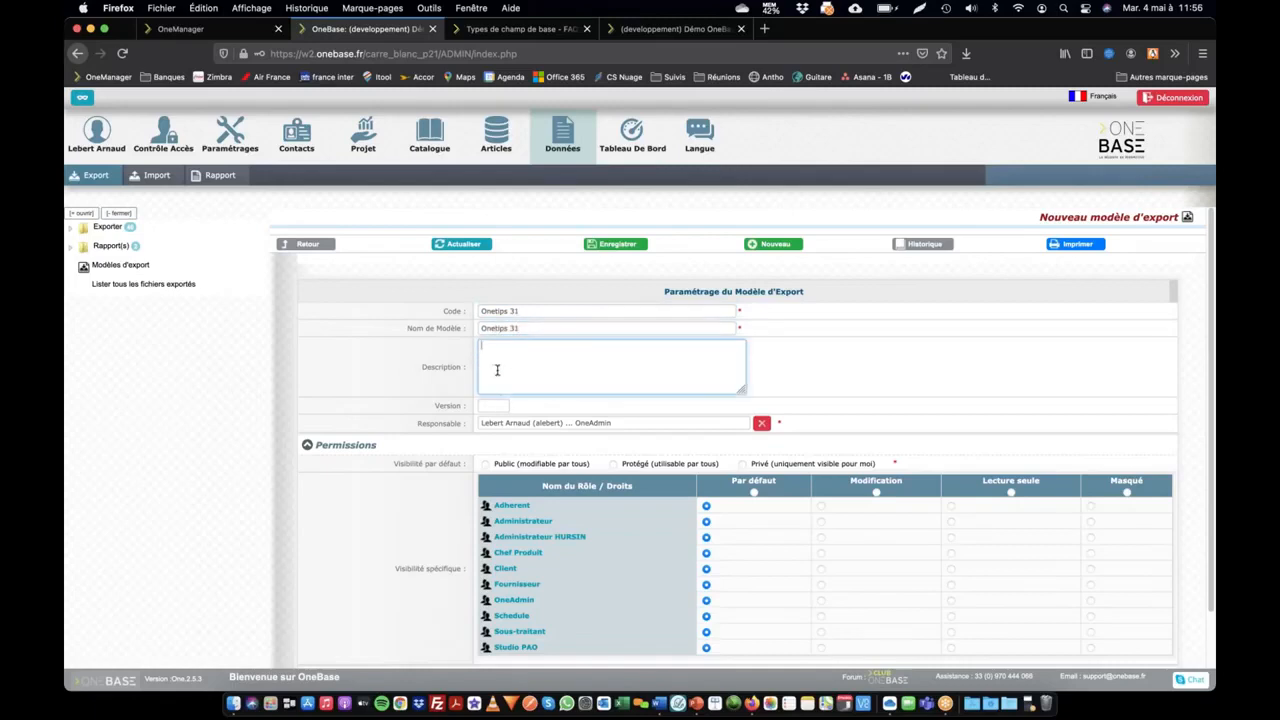
{"action": "left_click", "coordinate": [490, 466]}
{"action": "scroll", "coordinate": [521, 469], "scroll_direction": "down", "scroll_amount": 1}
{"action": "left_click", "coordinate": [620, 243]}
Step: Filter the PREART fields on ID_FOUR and add the ID_FOUR (Fournisseur) field to the Onetips 31 export model
{"action": "scroll", "coordinate": [400, 408], "scroll_direction": "down", "scroll_amount": 5}
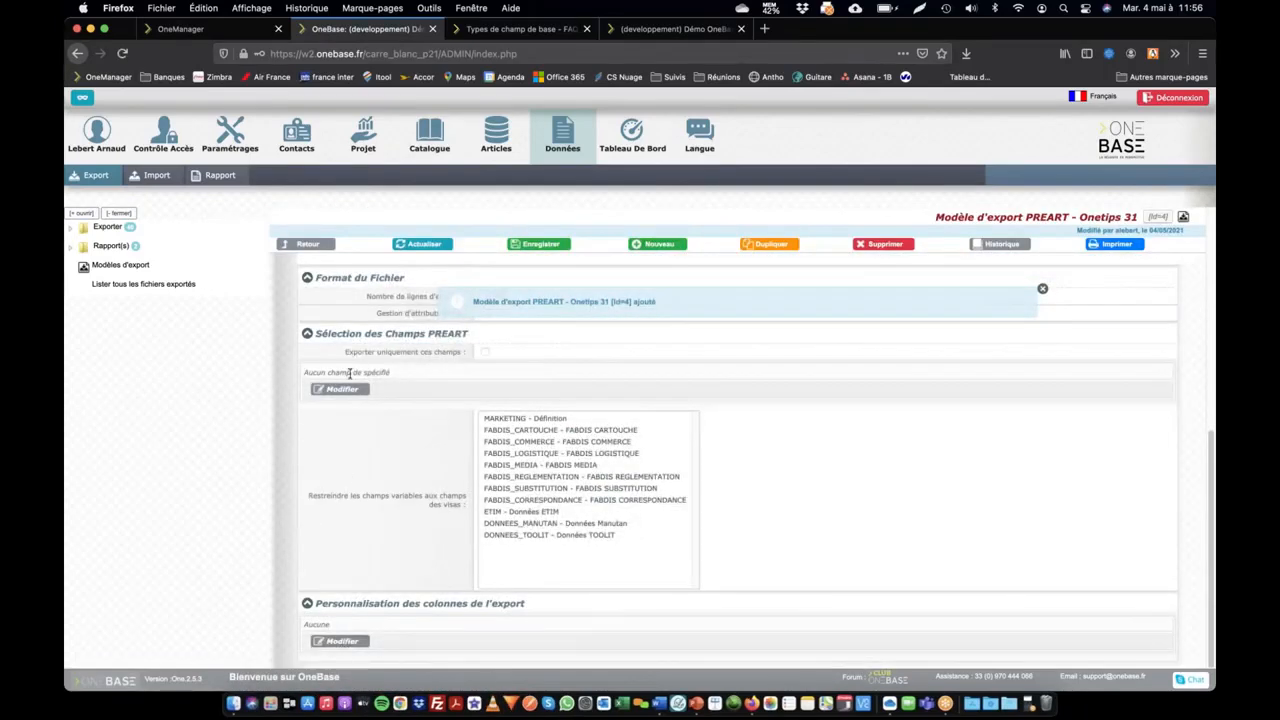
{"action": "left_click", "coordinate": [341, 389]}
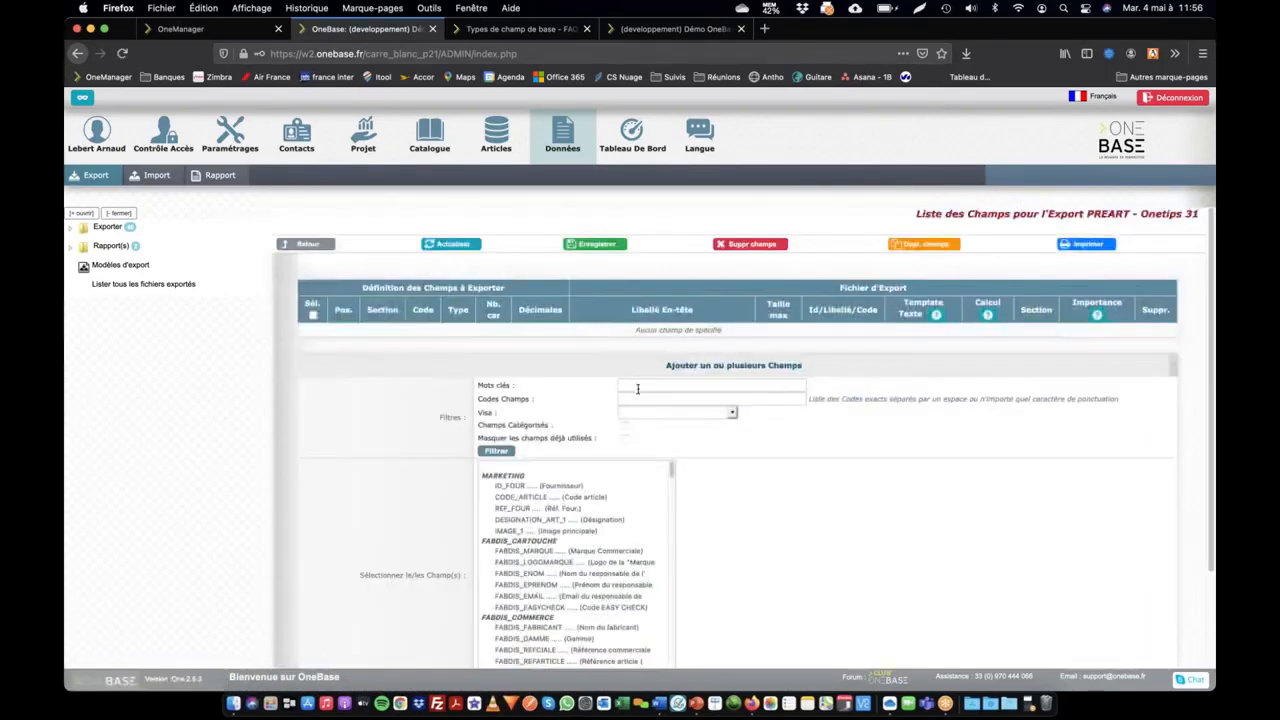
{"action": "left_click", "coordinate": [651, 384]}
{"action": "type", "text": "_FOUR"}
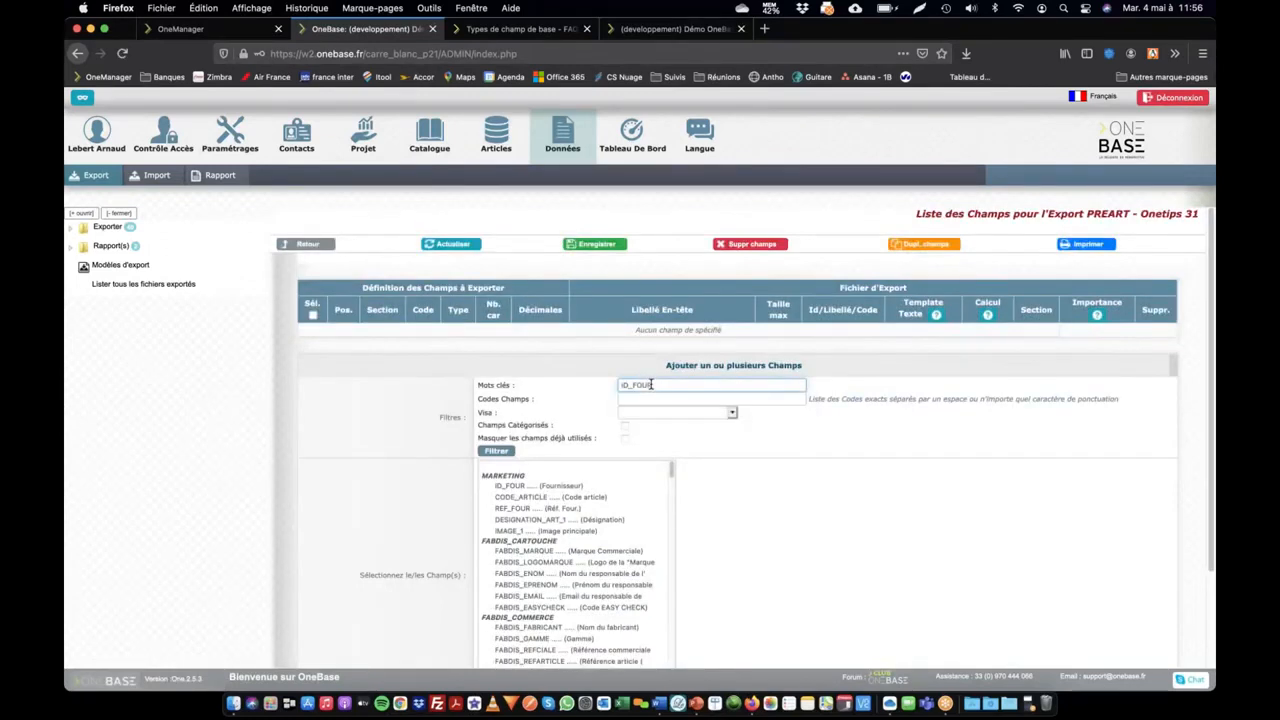
{"action": "key", "text": "Return"}
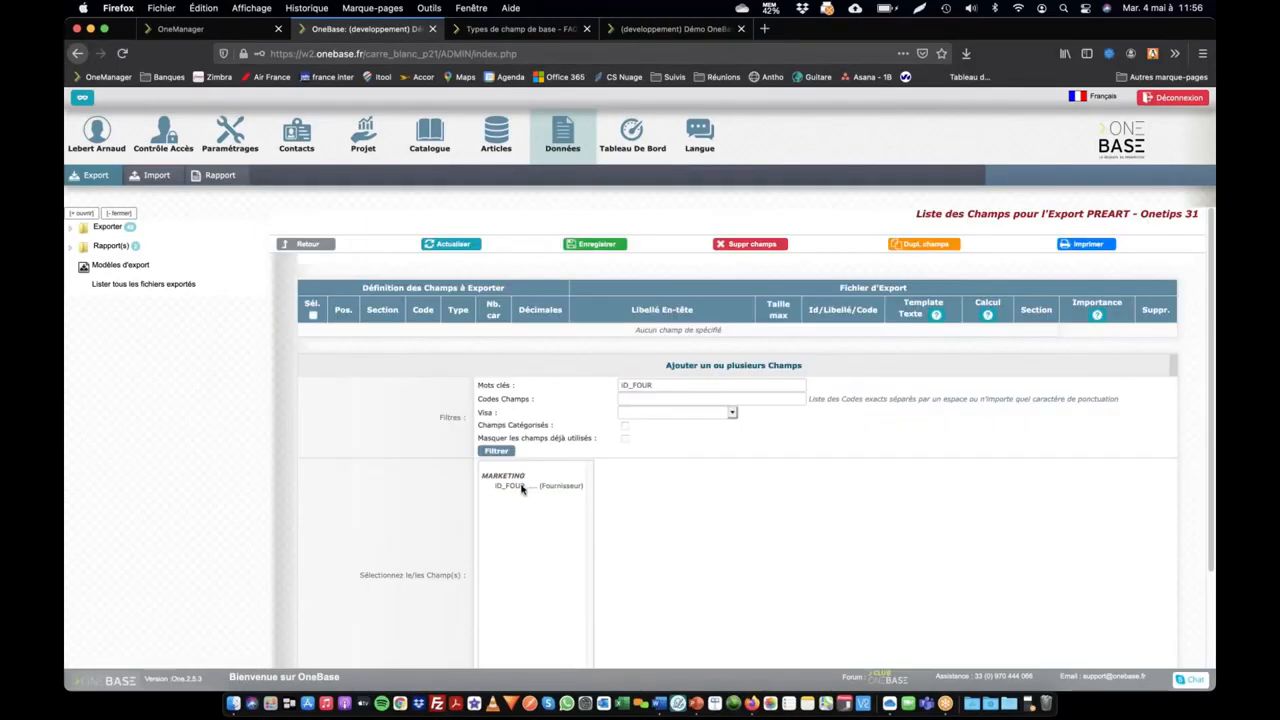
{"action": "left_click", "coordinate": [527, 486]}
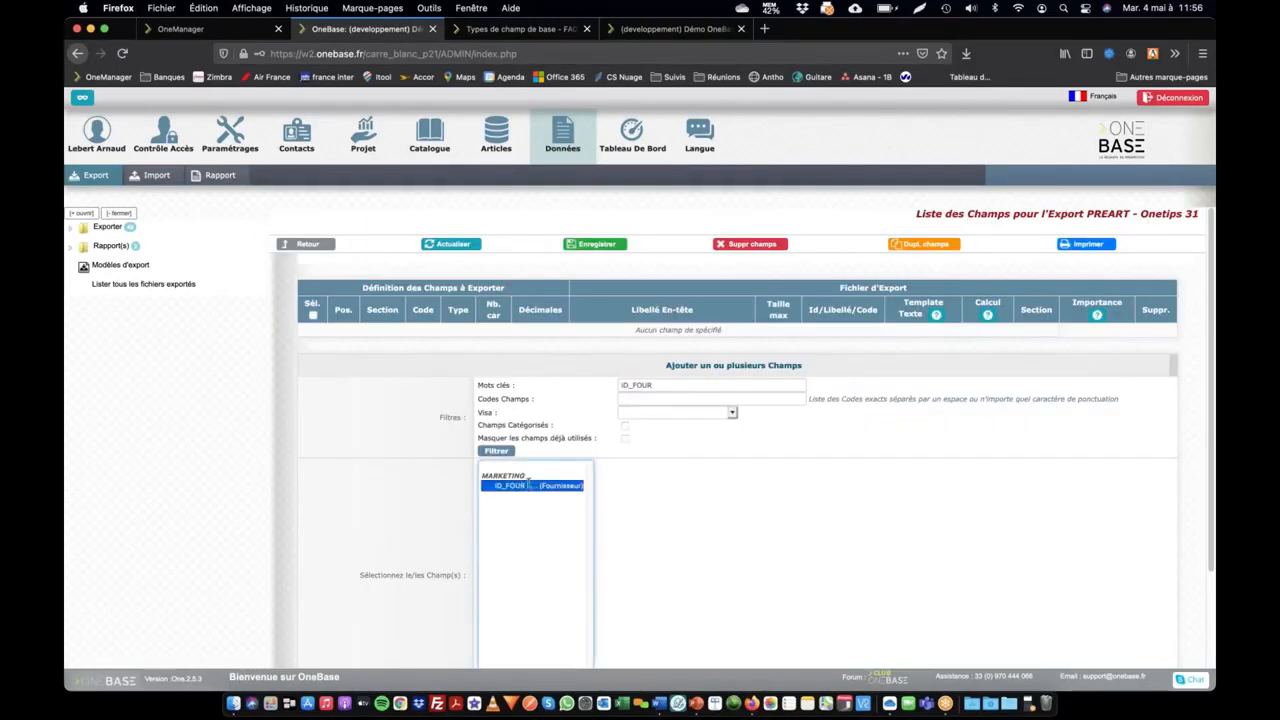
{"action": "left_click", "coordinate": [616, 248]}
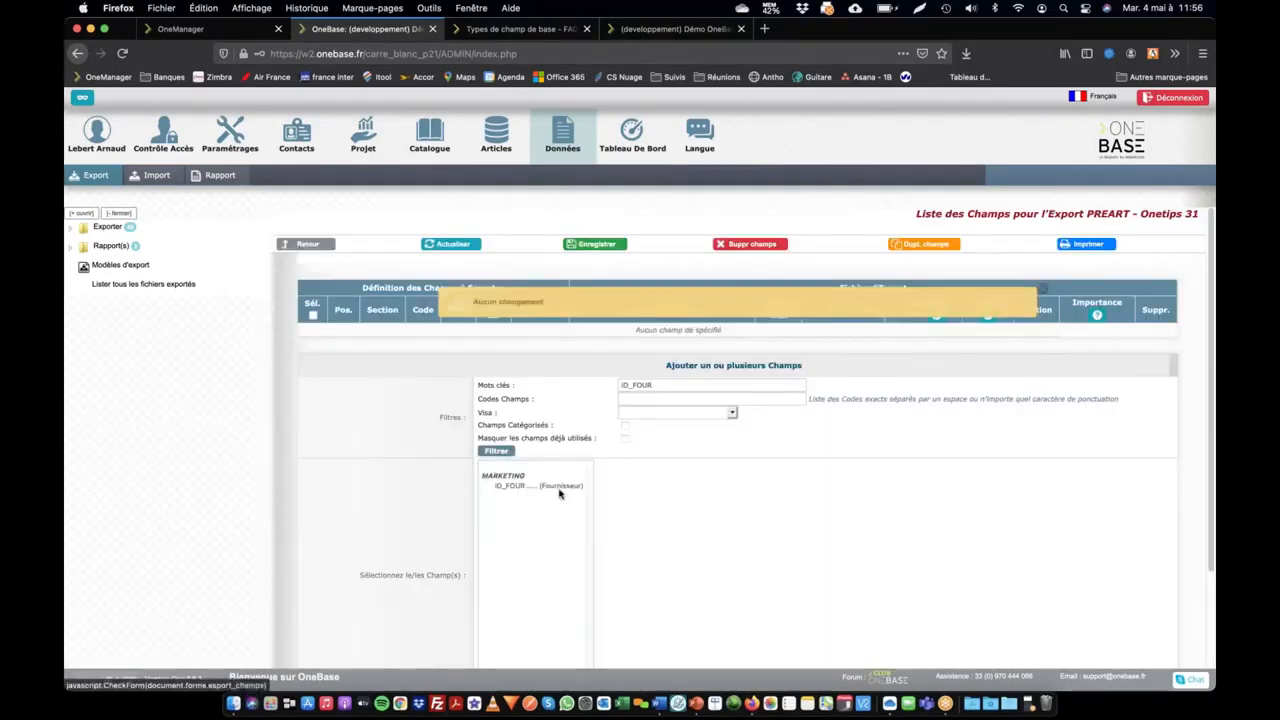
{"action": "scroll", "coordinate": [615, 487], "scroll_direction": "down", "scroll_amount": 2}
{"action": "left_click", "coordinate": [338, 611]}
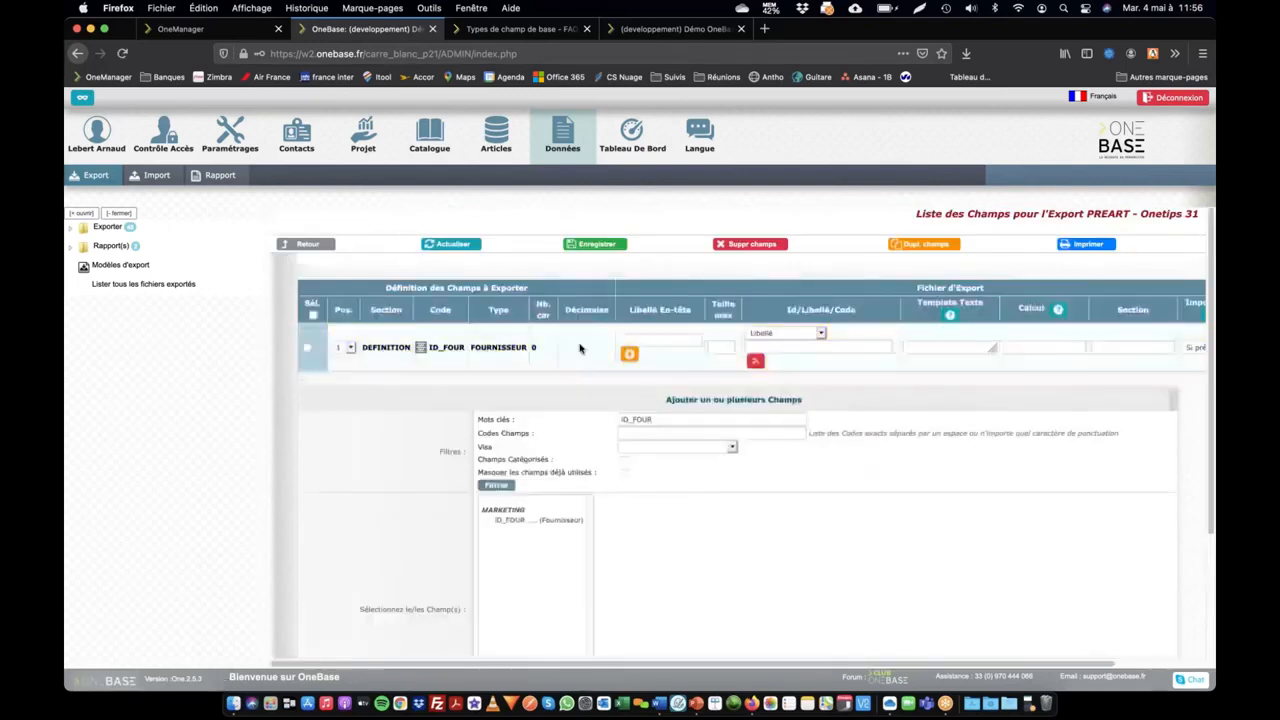
Step: Duplicate the ID_FOUR field in the export model's field list
{"action": "left_click", "coordinate": [307, 347]}
{"action": "left_click", "coordinate": [918, 244]}
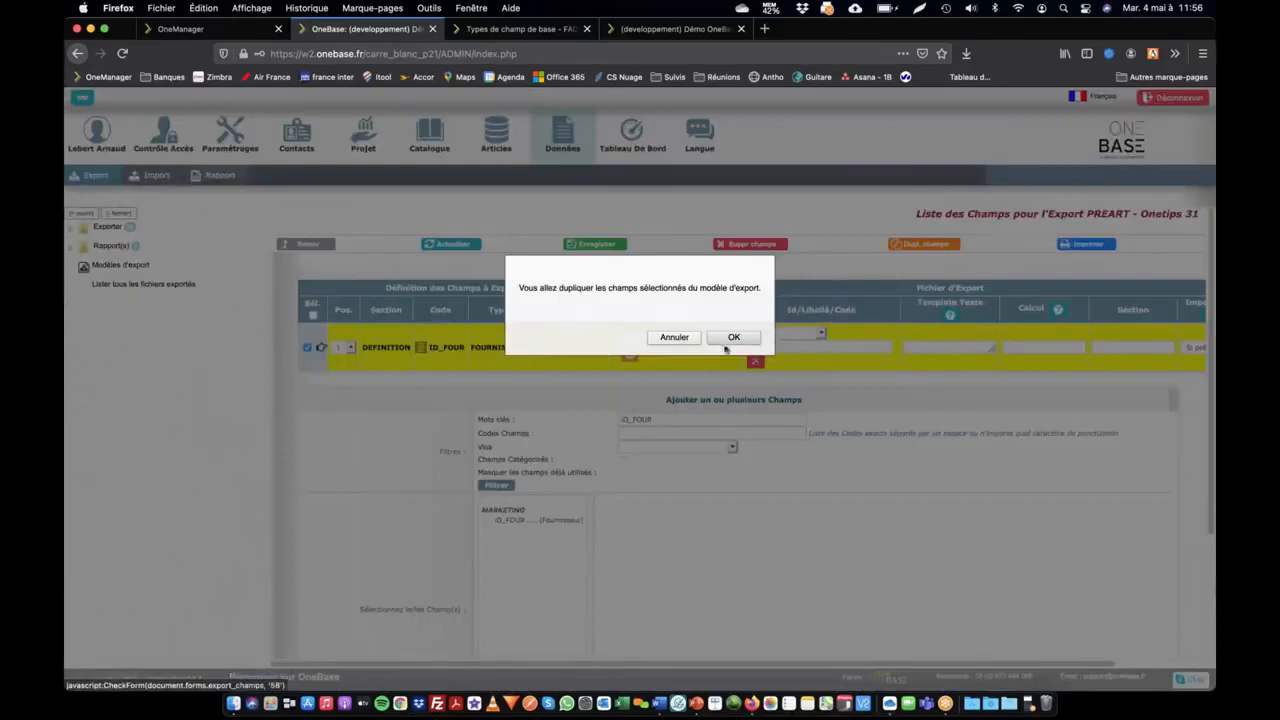
{"action": "left_click", "coordinate": [728, 339]}
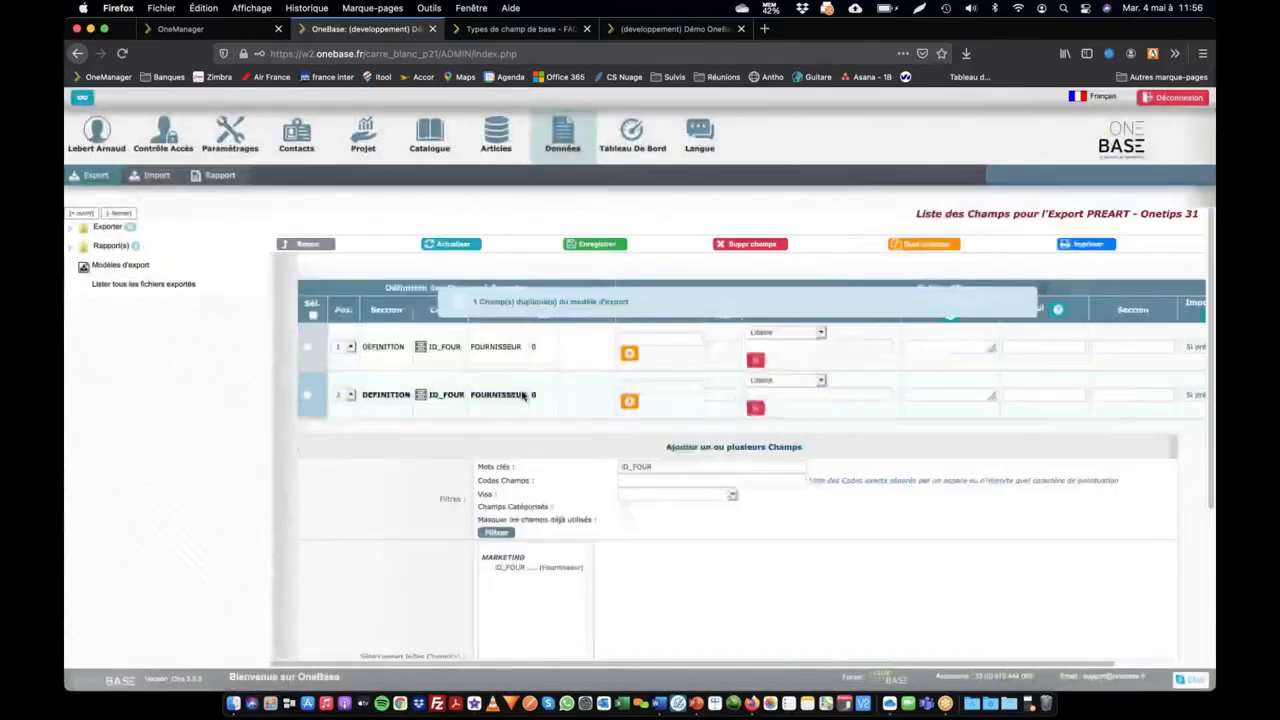
Step: Try to link the duplicated ID_FOUR row to NOM_FOUR and set the first row's output to Id/Code OneBase
{"action": "left_click", "coordinate": [790, 394]}
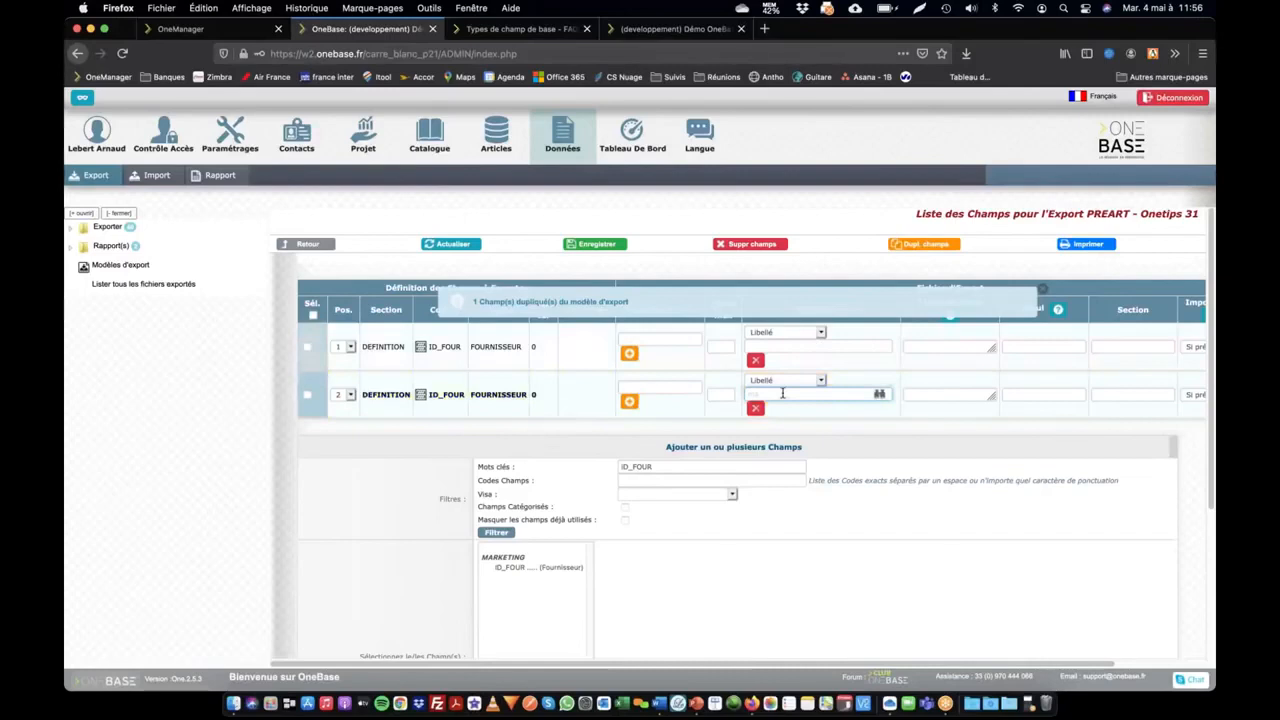
{"action": "type", "text": "ma"}
{"action": "key", "text": "BackSpace"}
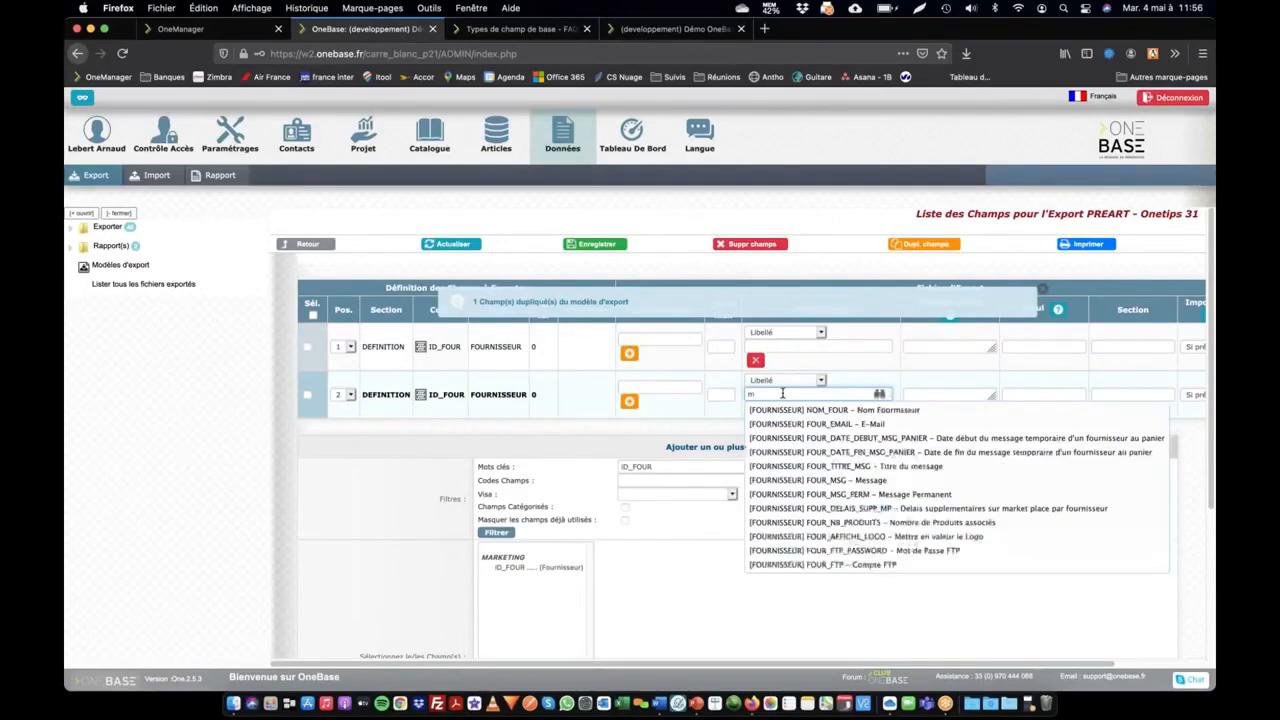
{"action": "key", "text": "Down"}
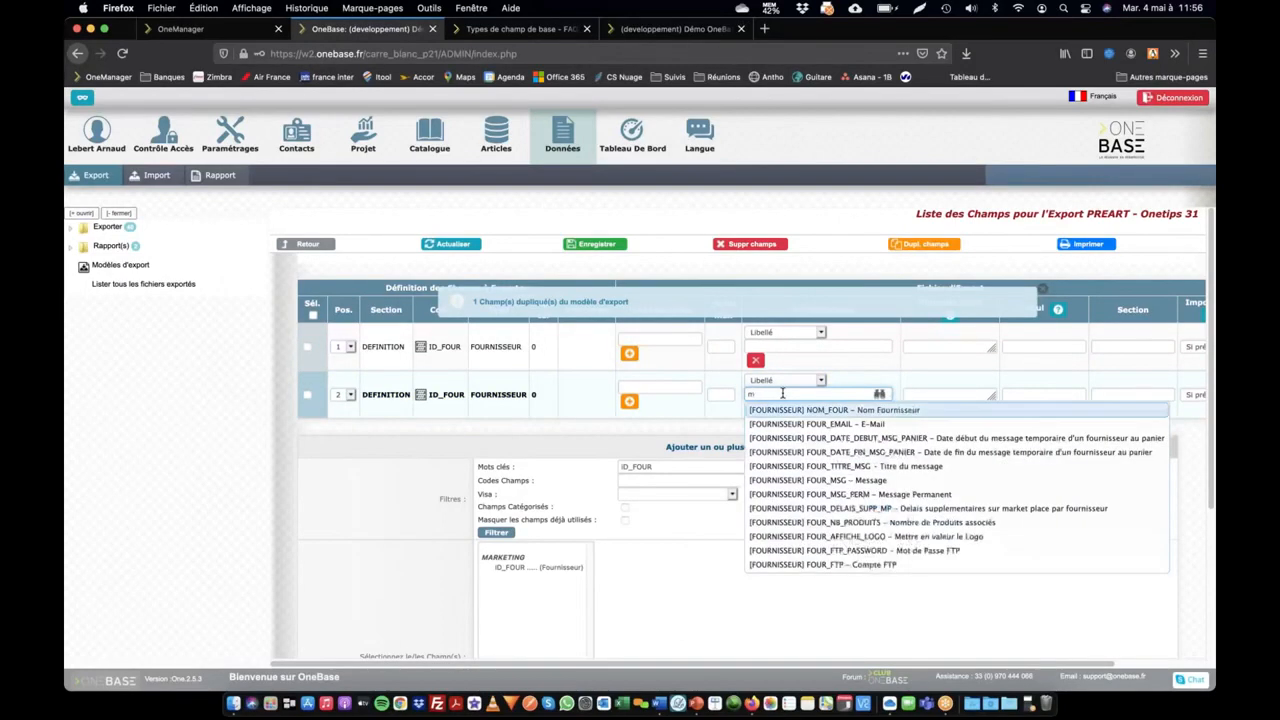
{"action": "key", "text": "Return"}
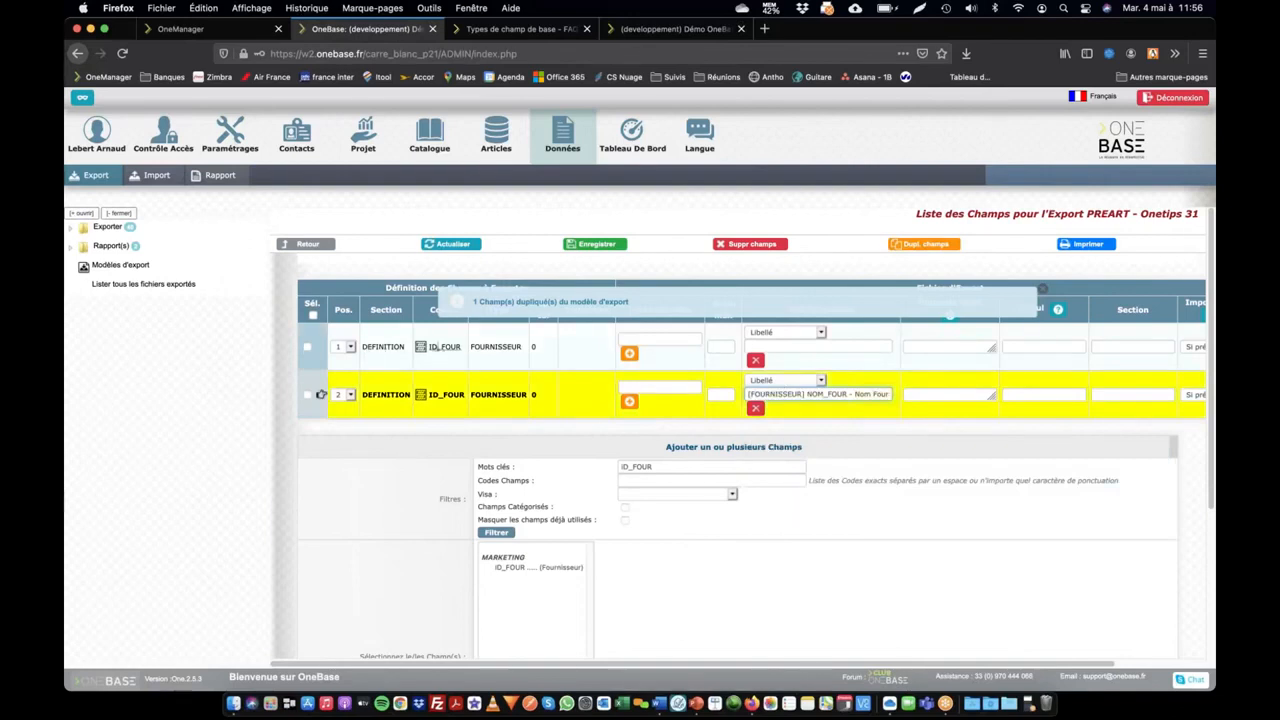
{"action": "left_click", "coordinate": [775, 335]}
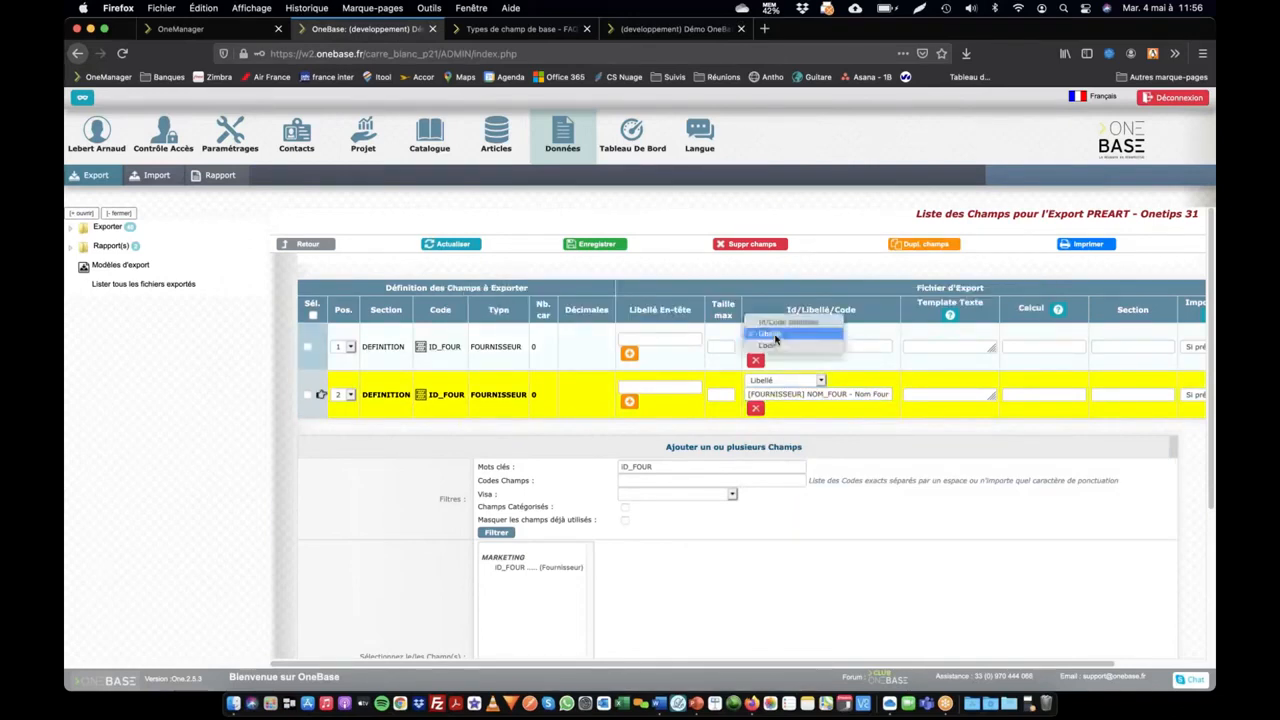
{"action": "left_click", "coordinate": [781, 323]}
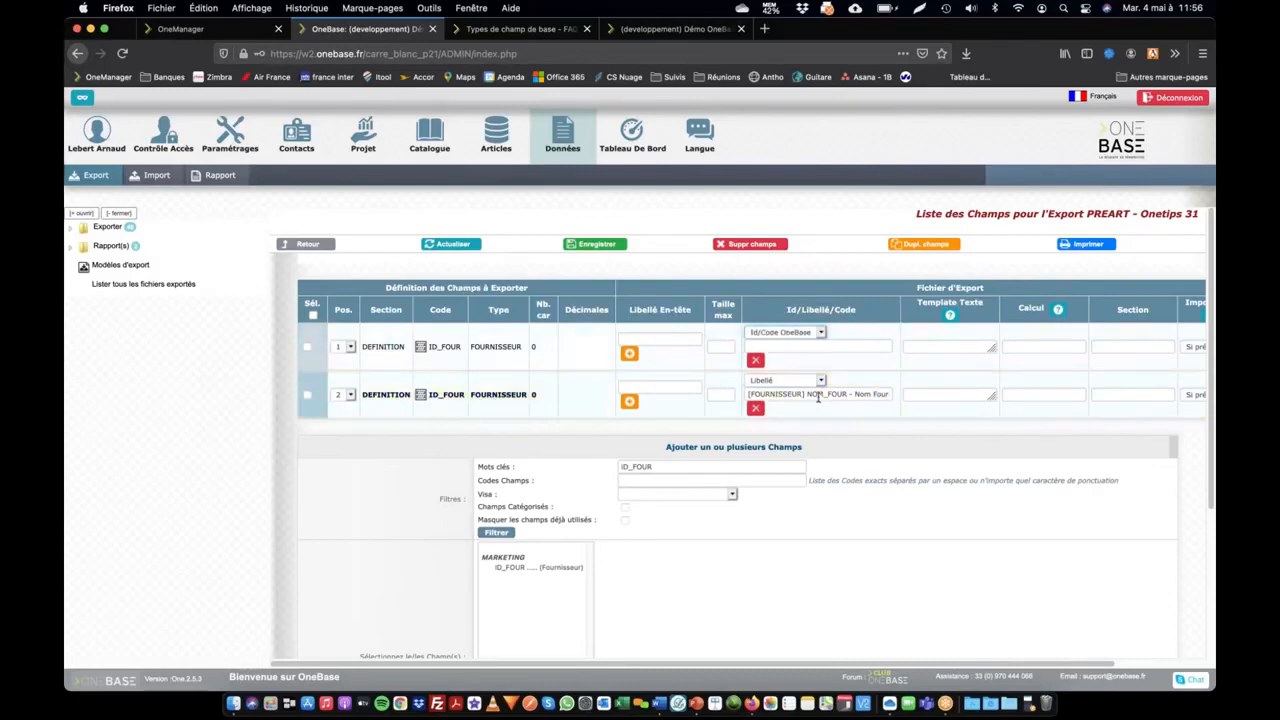
Step: Duplicate the second ID_FOUR row and link the new third row to FOUR_EMAIL - E-Mail
{"action": "left_click", "coordinate": [307, 397]}
{"action": "left_click", "coordinate": [925, 245]}
{"action": "left_click", "coordinate": [737, 338]}
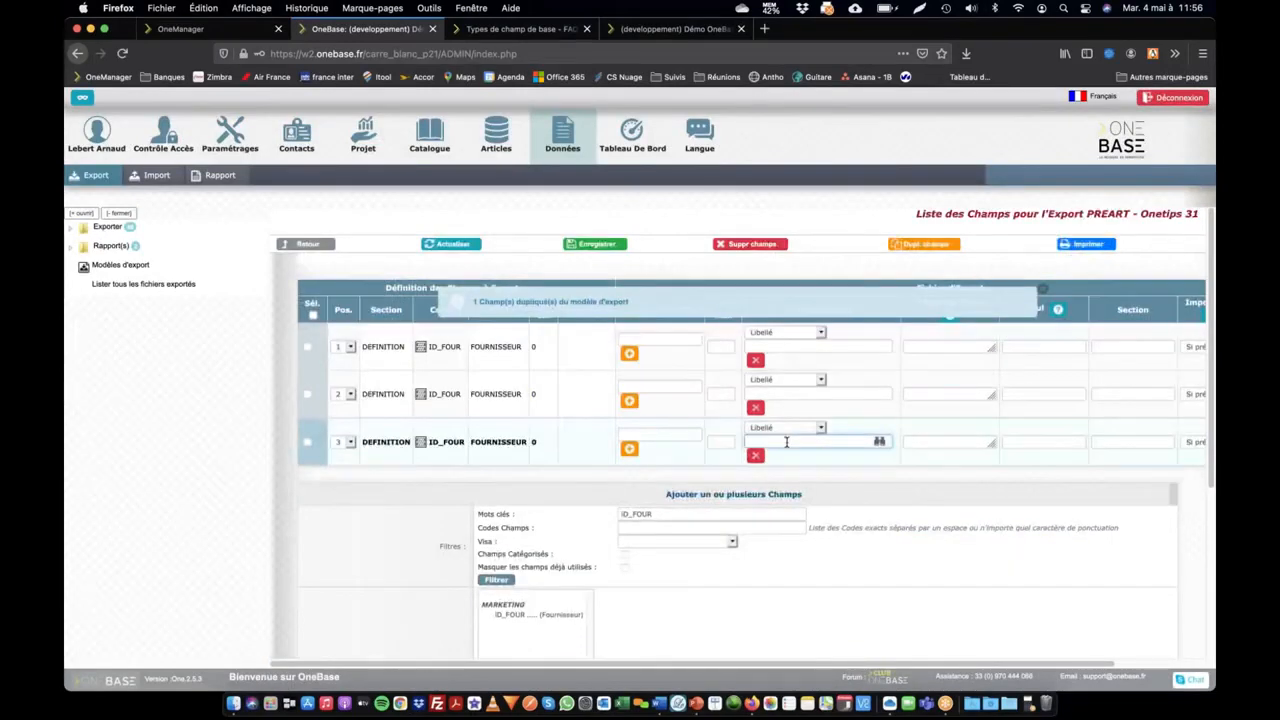
{"action": "left_click", "coordinate": [787, 442]}
{"action": "type", "text": "mail"}
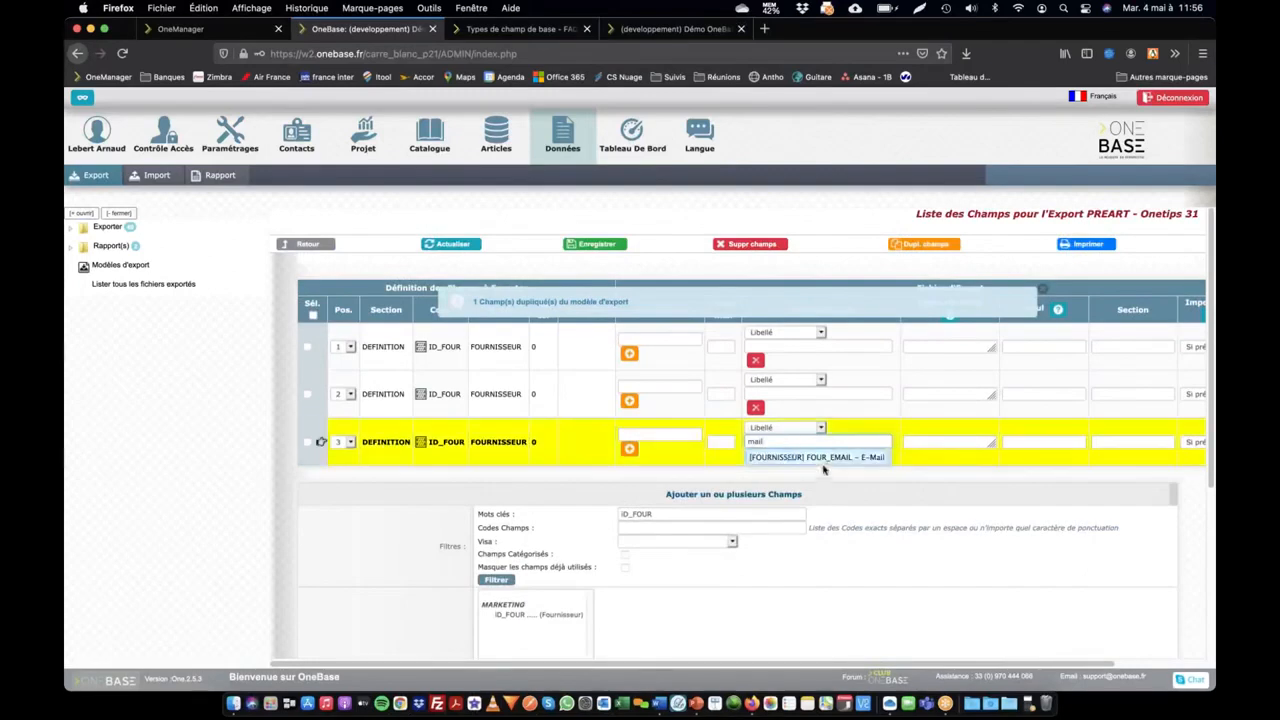
{"action": "left_click", "coordinate": [823, 457]}
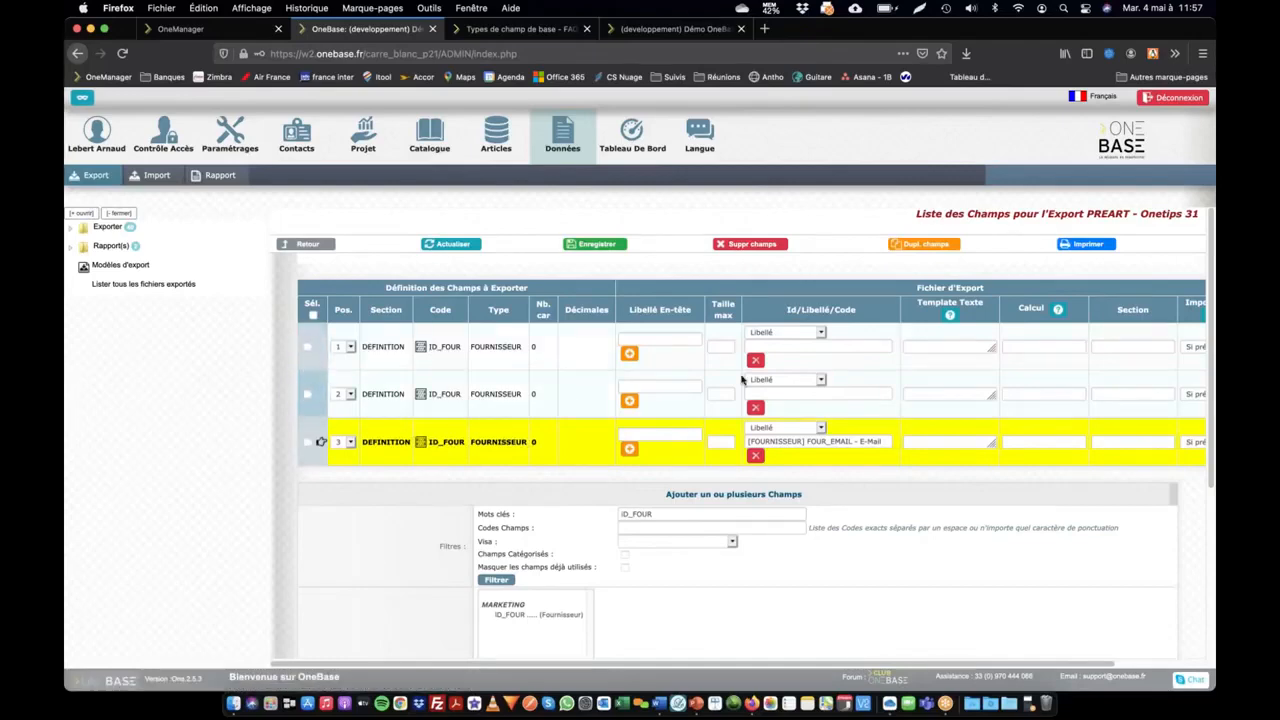
Step: Link the second ID_FOUR row to the supplier field NOM_FOUR and save the export field list
{"action": "left_click", "coordinate": [792, 398]}
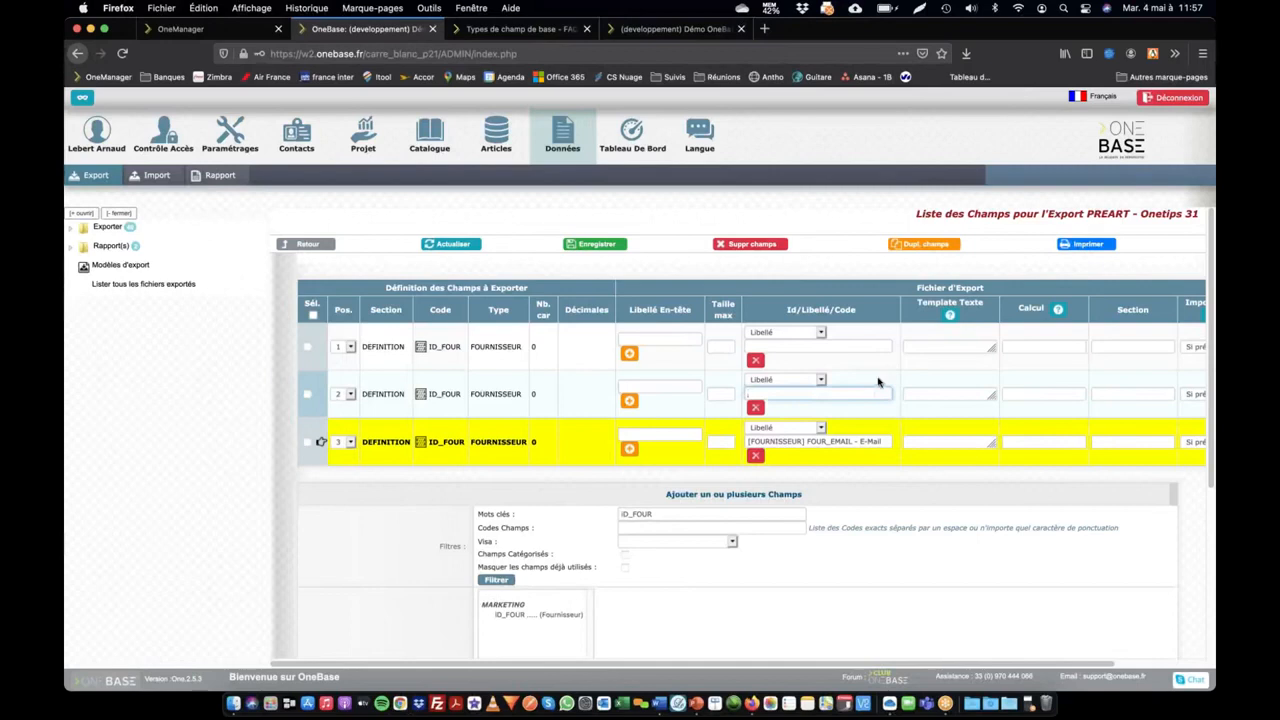
{"action": "type", "text": "lib"}
{"action": "key", "text": "BackSpace"}
{"action": "key", "text": "BackSpace"}
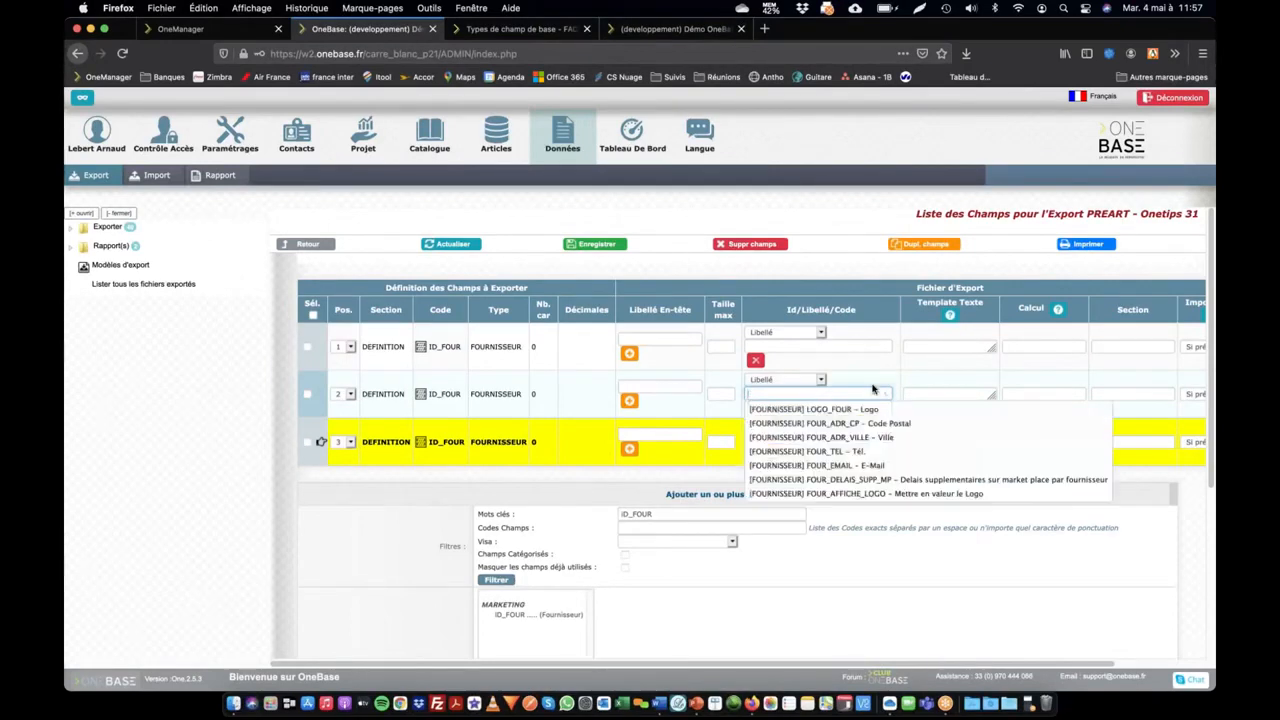
{"action": "left_click", "coordinate": [793, 406]}
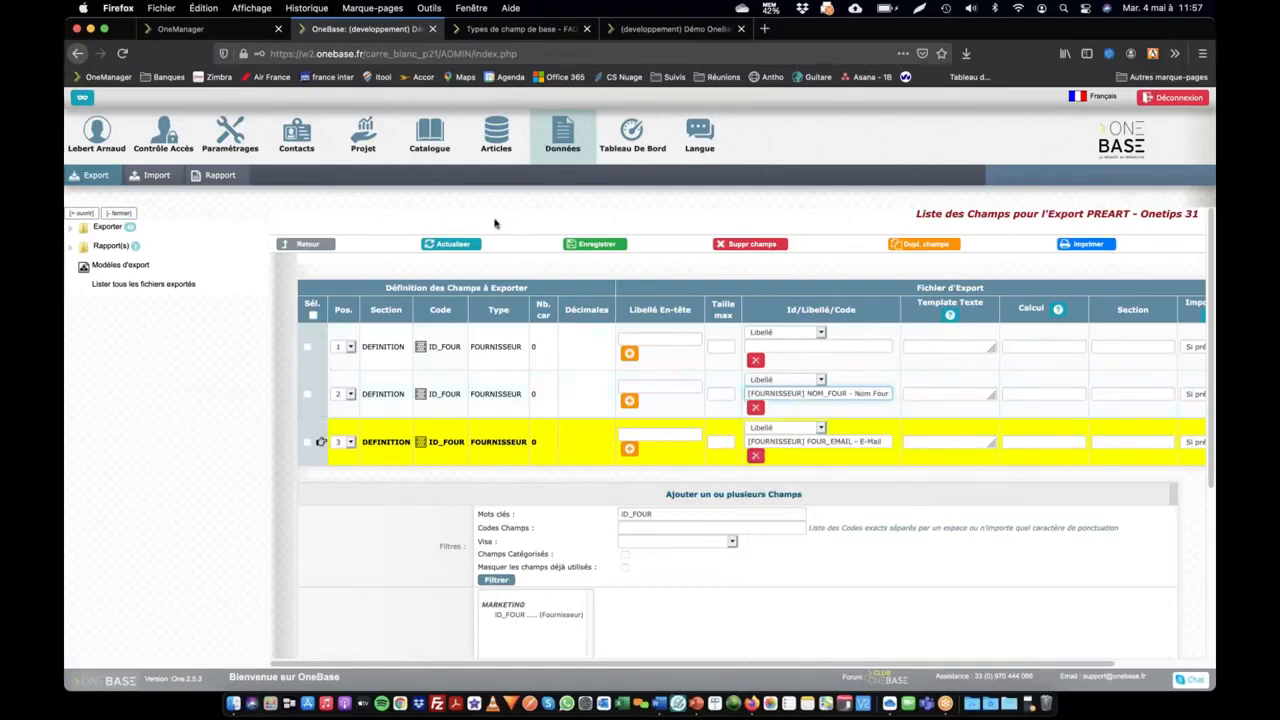
{"action": "left_click", "coordinate": [592, 245]}
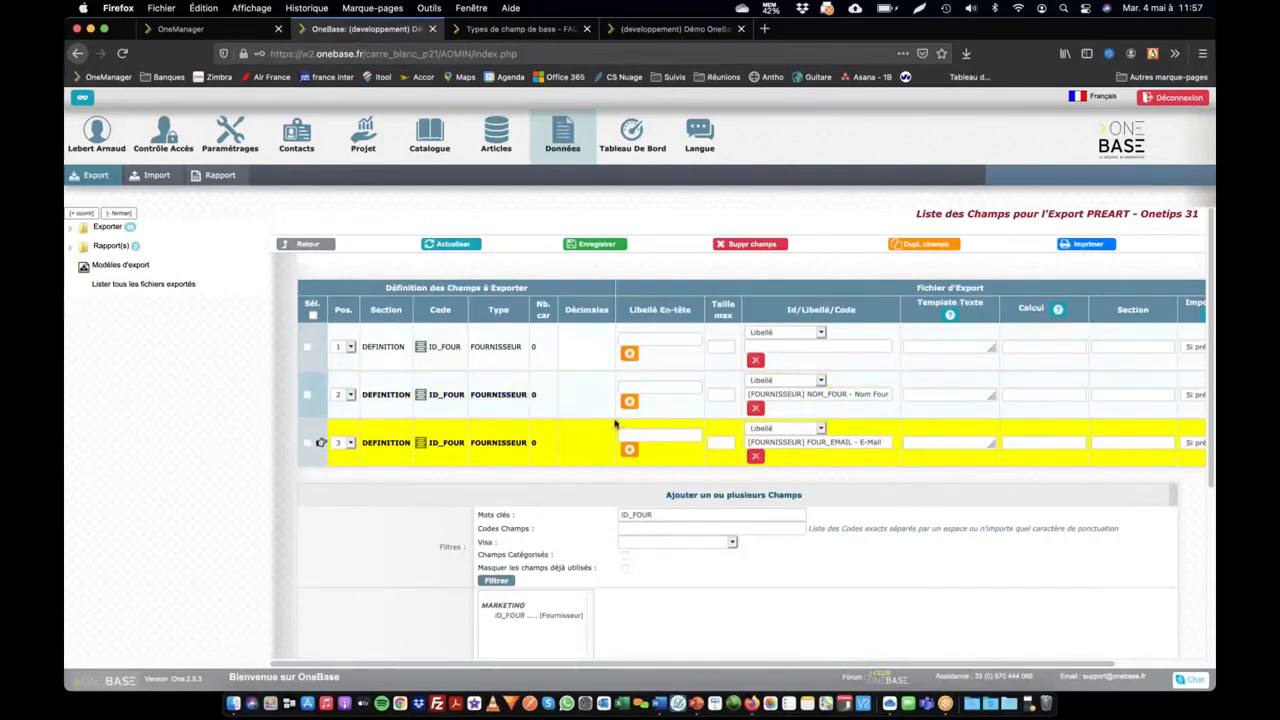
Step: Open the ID_FOUR field's definition in a new browser tab and check its value type in the input mask section
{"action": "right_click", "coordinate": [441, 397]}
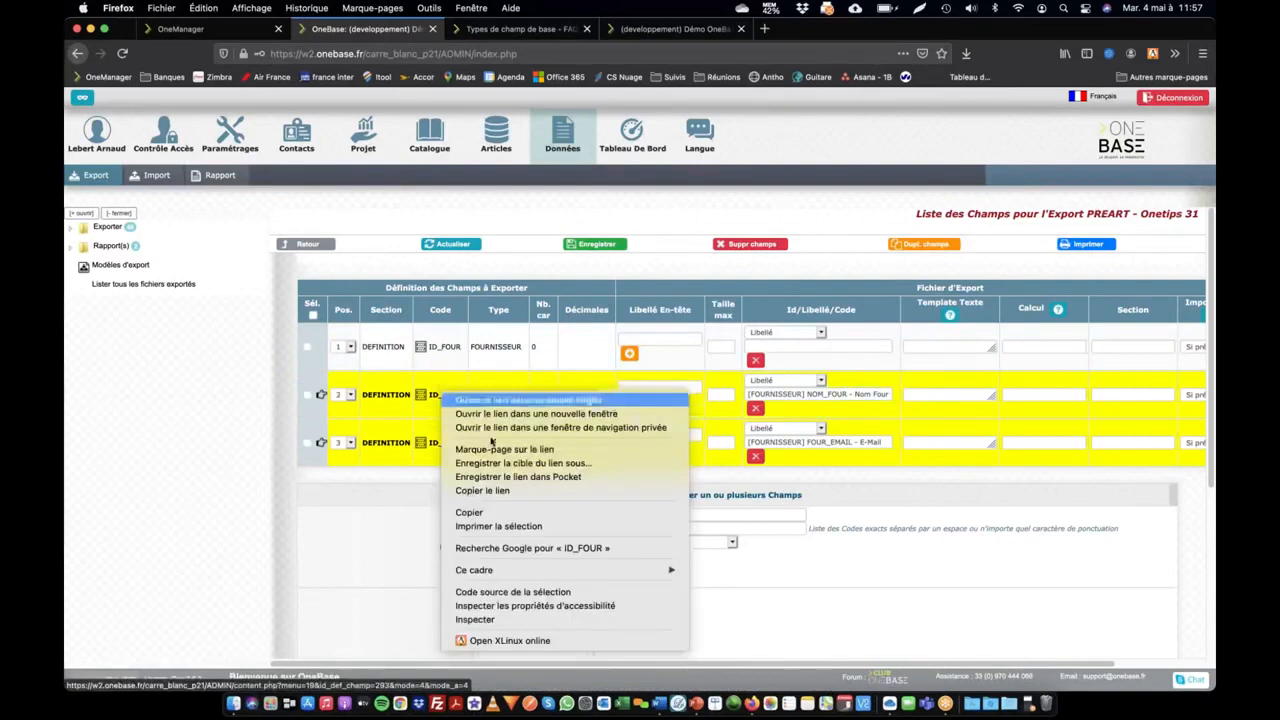
{"action": "left_click", "coordinate": [369, 511]}
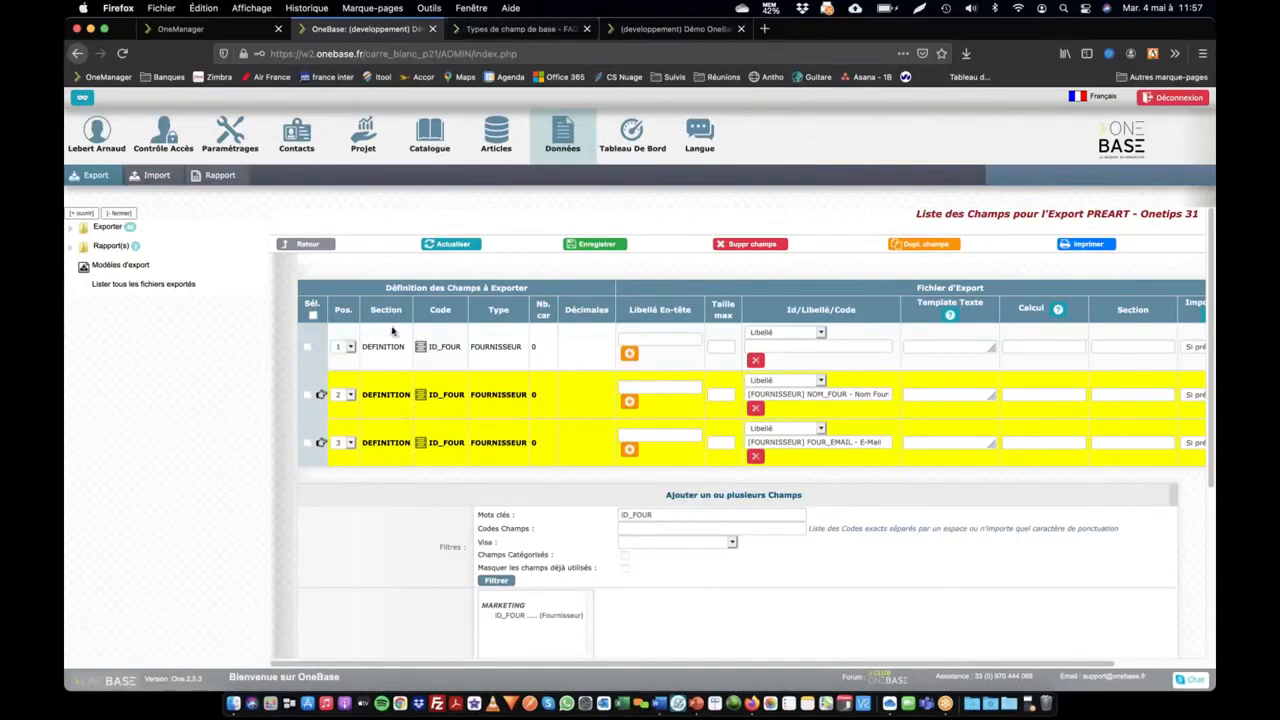
{"action": "right_click", "coordinate": [441, 399]}
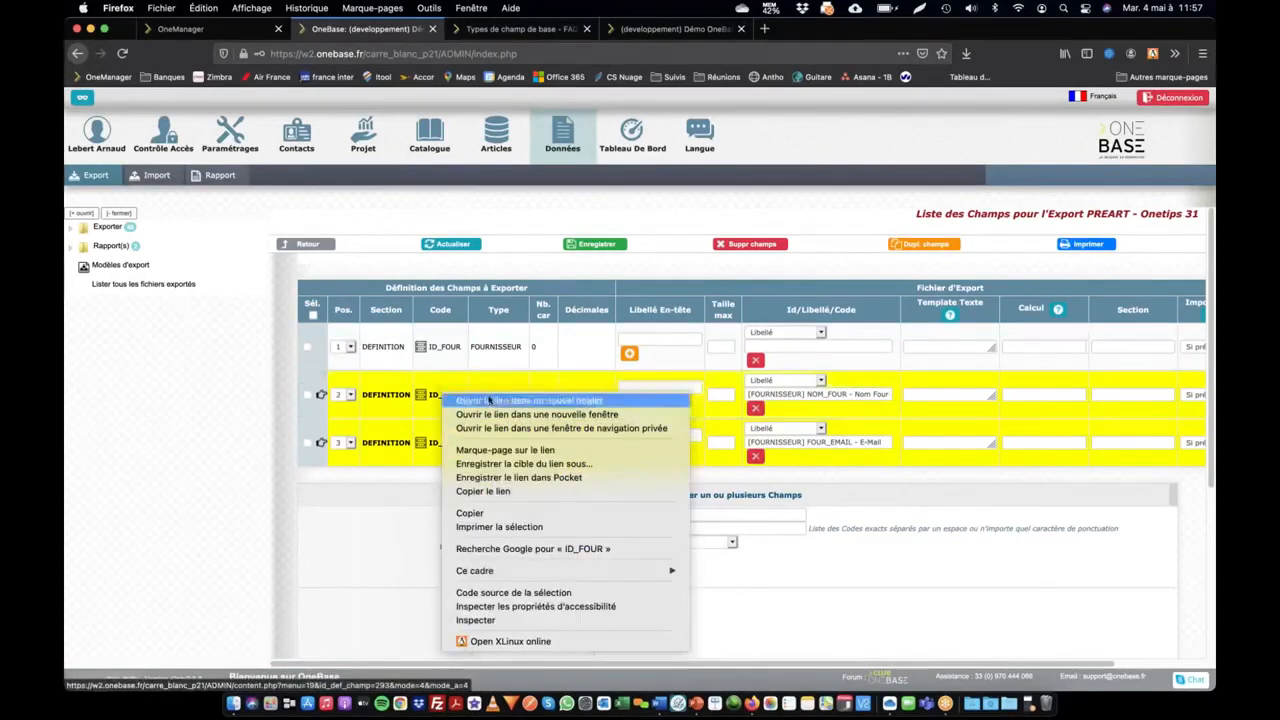
{"action": "left_click", "coordinate": [488, 400]}
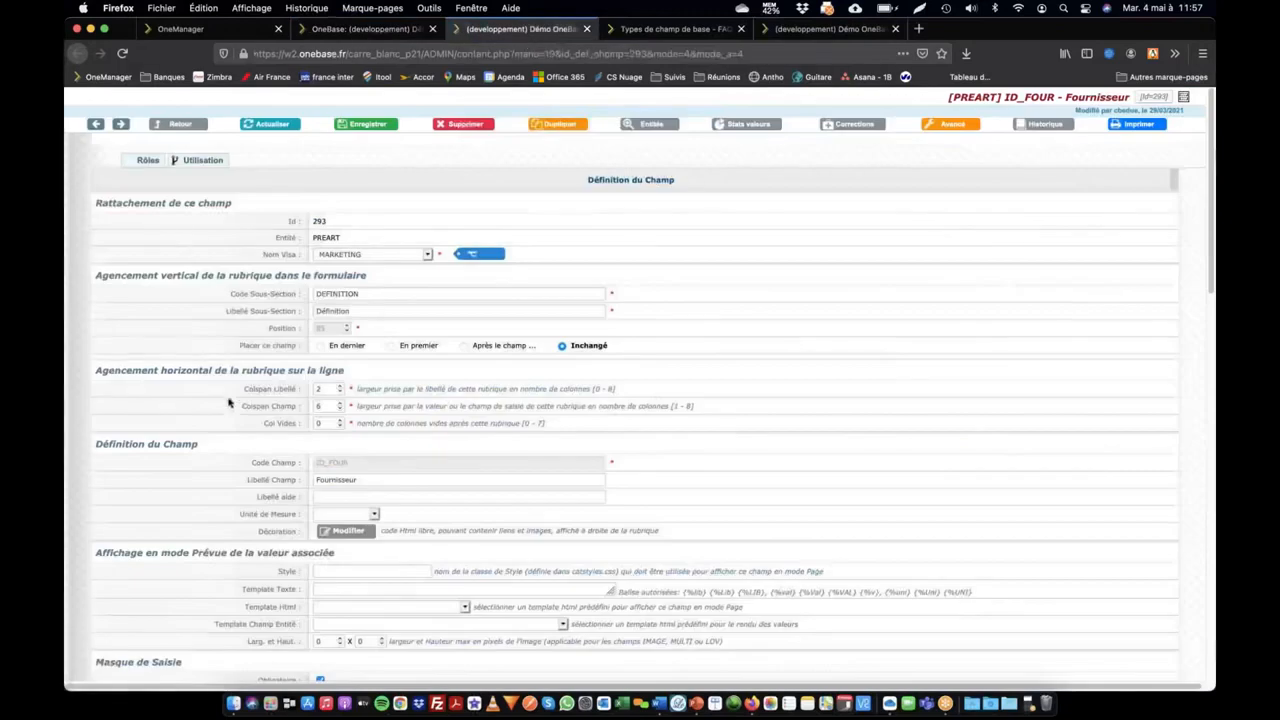
{"action": "scroll", "coordinate": [228, 400], "scroll_direction": "down", "scroll_amount": 7}
{"action": "left_click_drag", "start_coordinate": [273, 401], "coordinate": [335, 403]}
{"action": "left_click", "coordinate": [316, 401]}
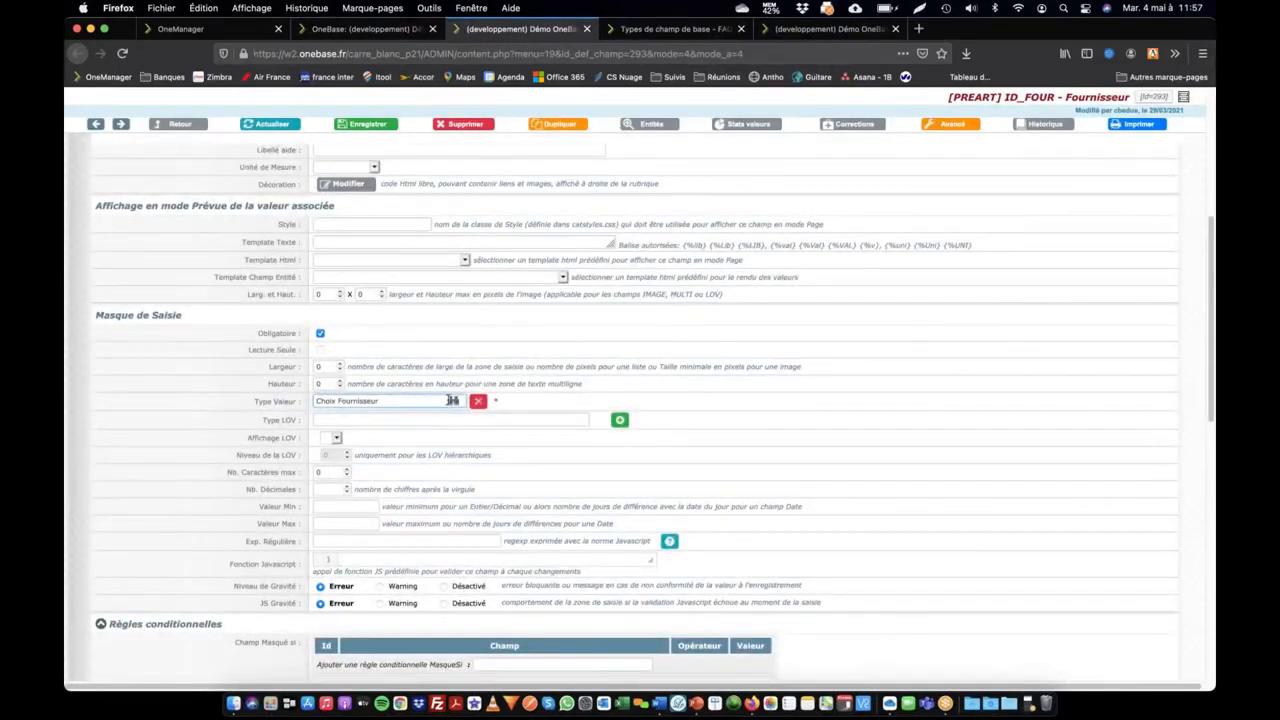
Step: Clear the ID_FOUR field's value type and list the available types matching "choix"
{"action": "left_click", "coordinate": [478, 400]}
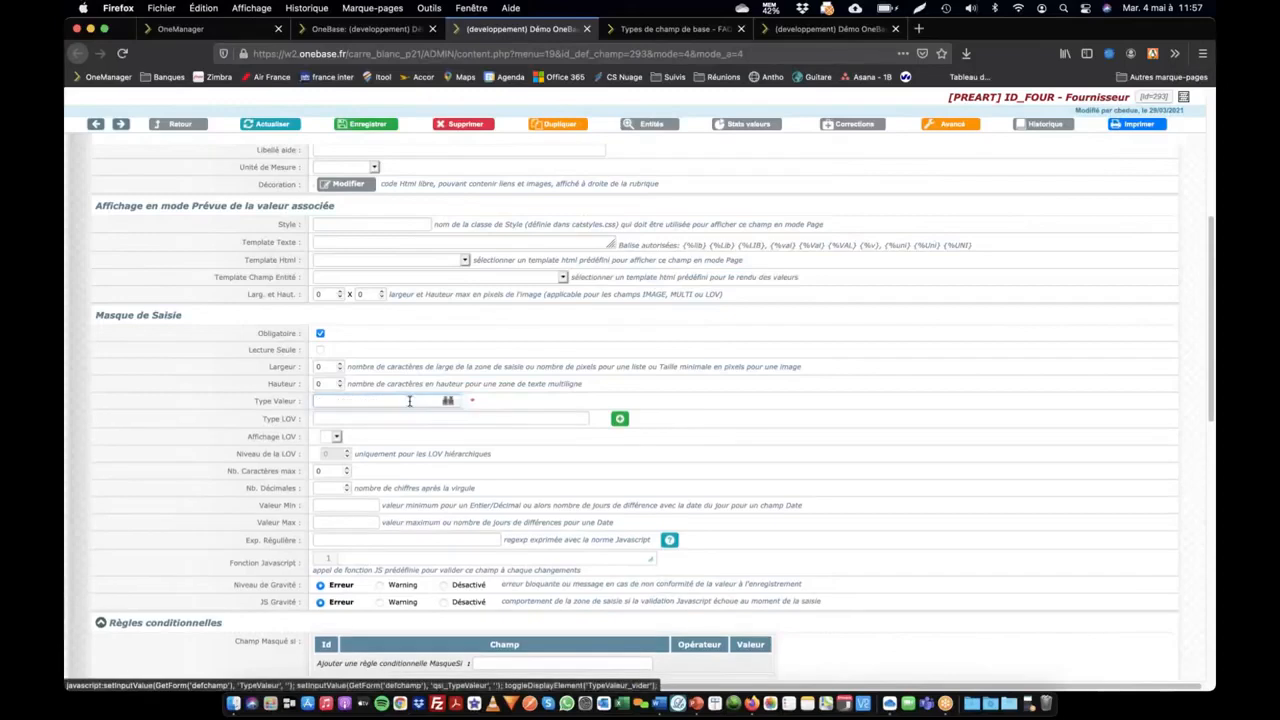
{"action": "type", "text": "choix"}
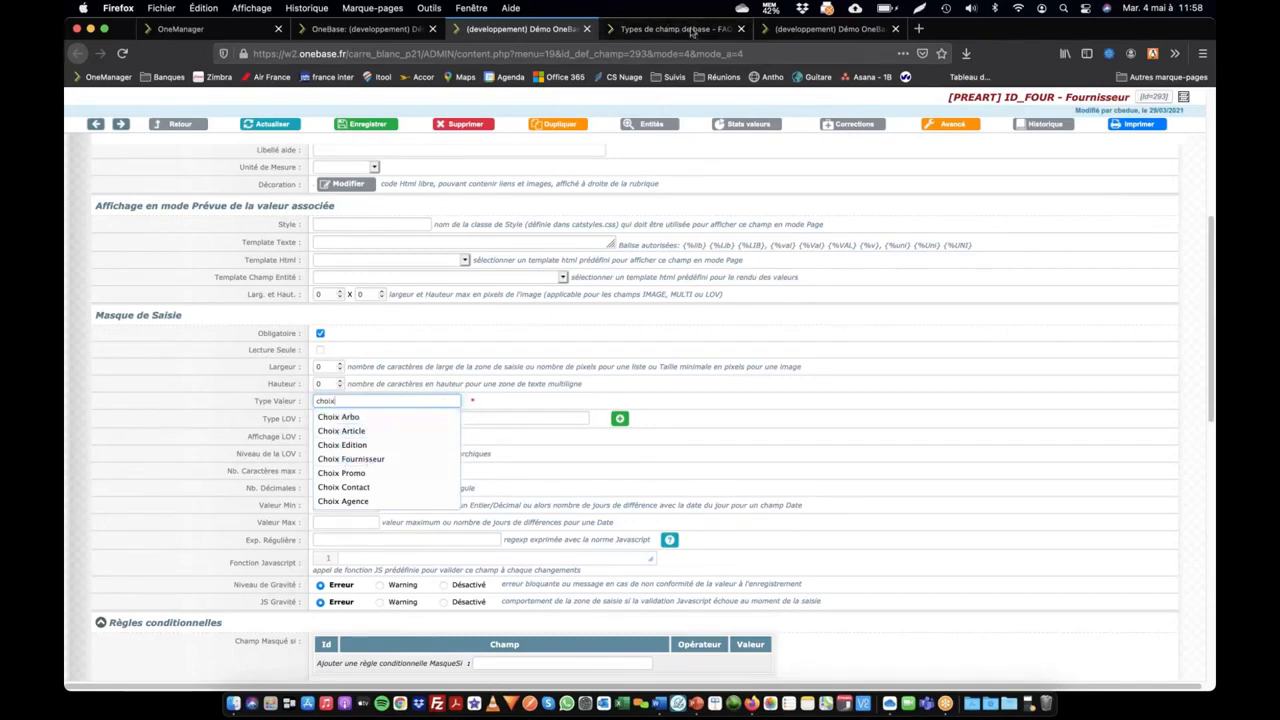
{"action": "left_click", "coordinate": [660, 29]}
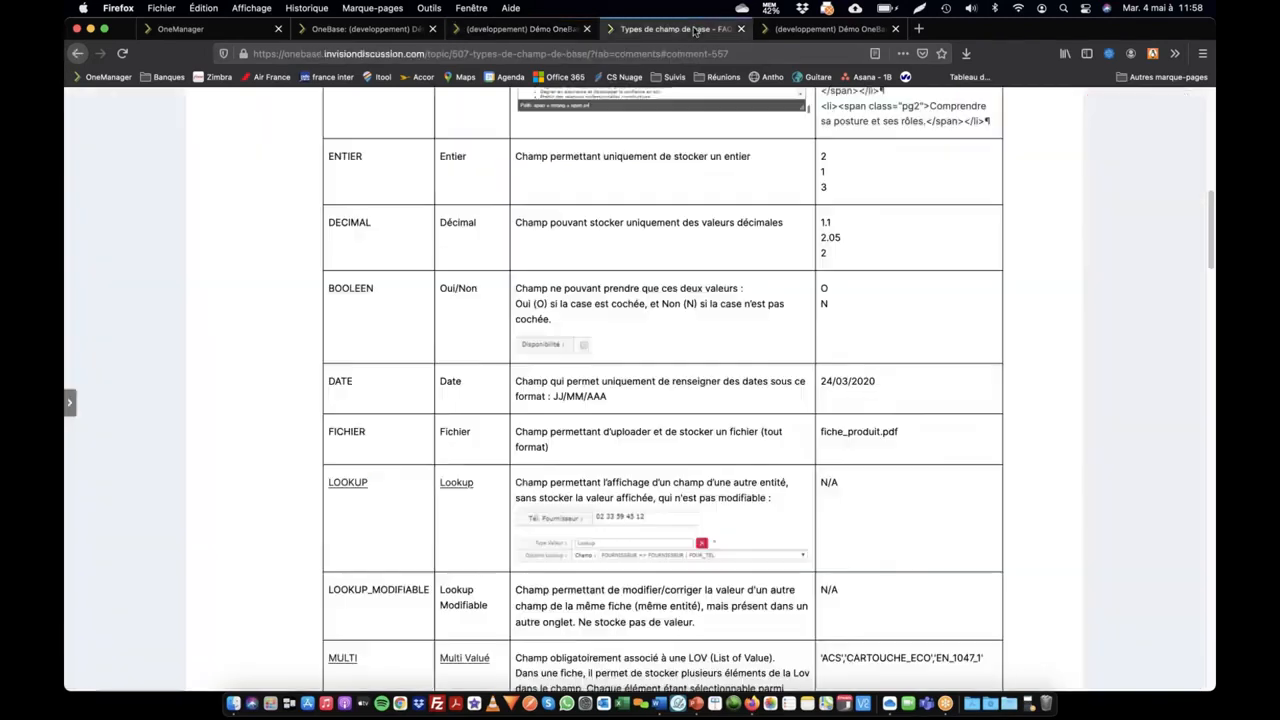
{"action": "left_click", "coordinate": [843, 27]}
{"action": "left_click", "coordinate": [369, 38]}
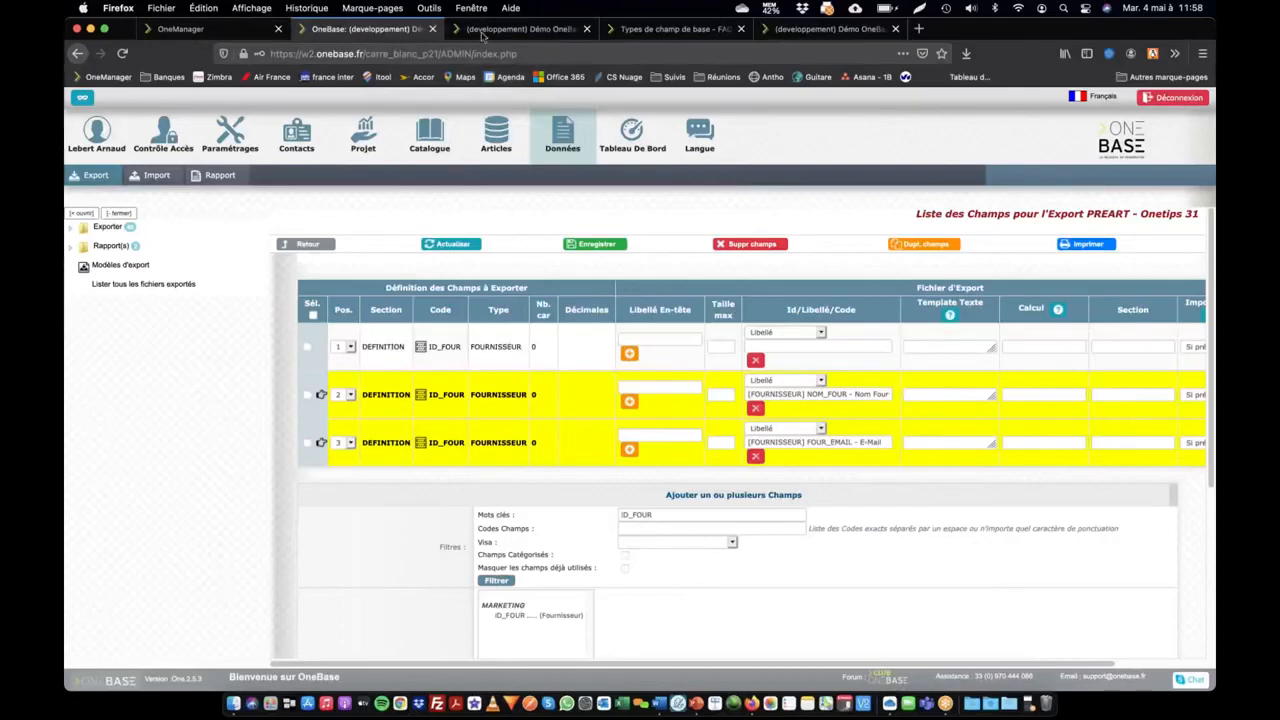
{"action": "left_click", "coordinate": [510, 32]}
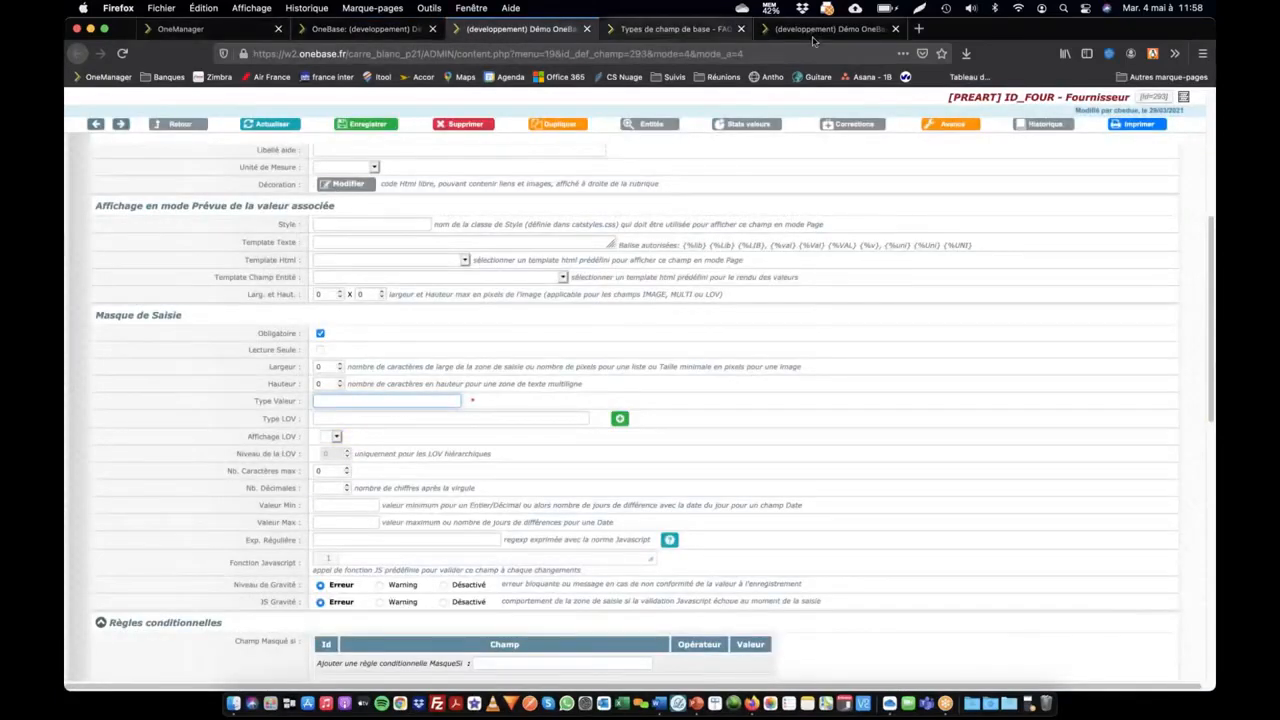
{"action": "left_click", "coordinate": [345, 34]}
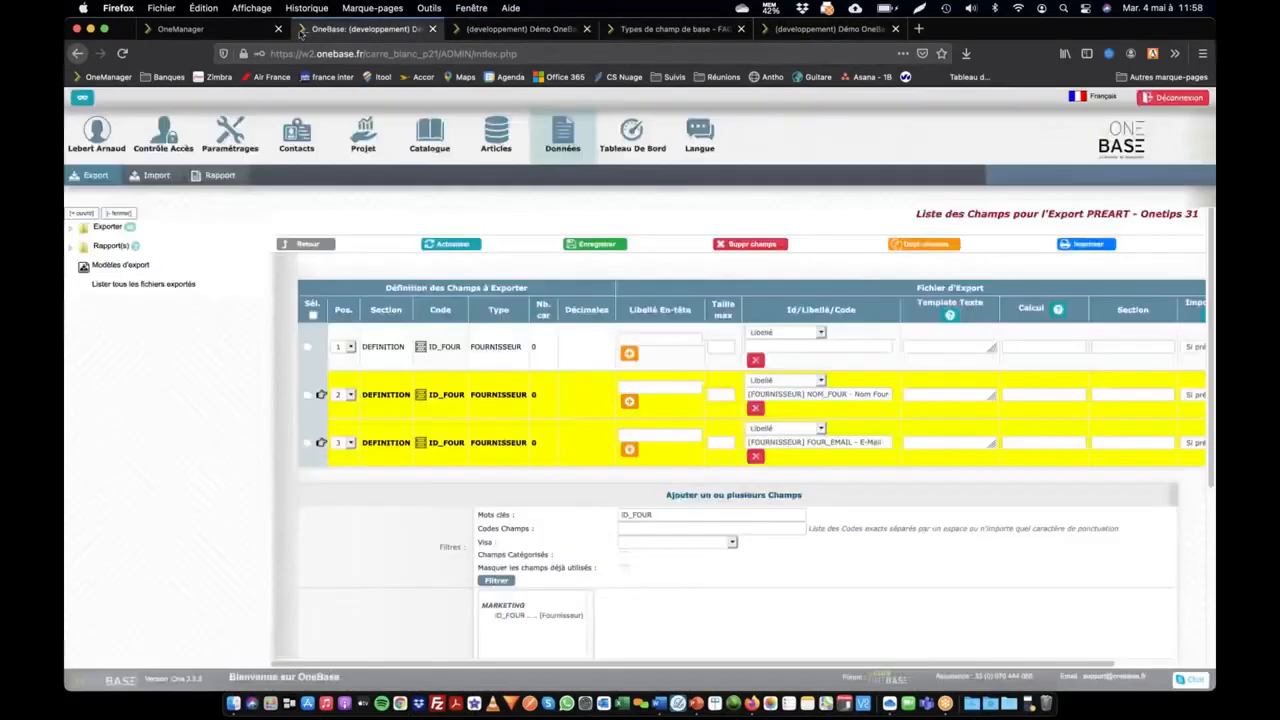
{"action": "left_click", "coordinate": [252, 34]}
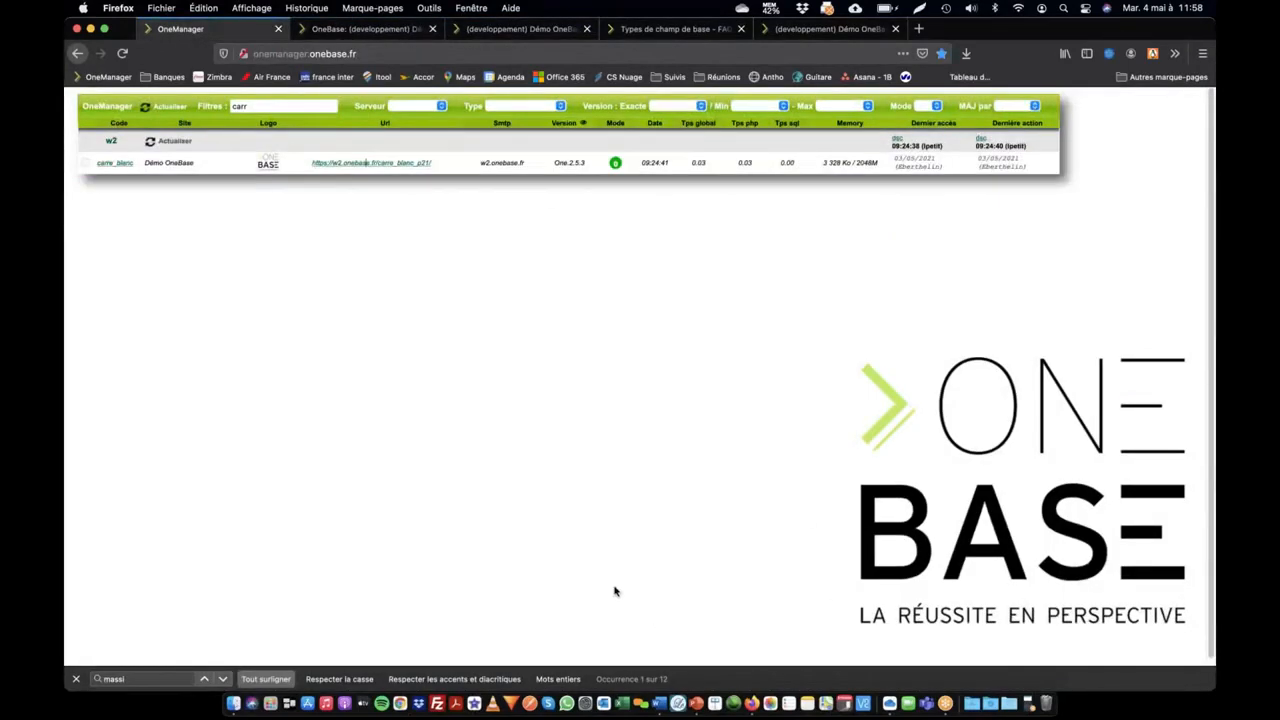
Step: Search the OneBase forum for all terms of "types de champ" and open the topic "Types de champ de base"
{"action": "left_click", "coordinate": [330, 29]}
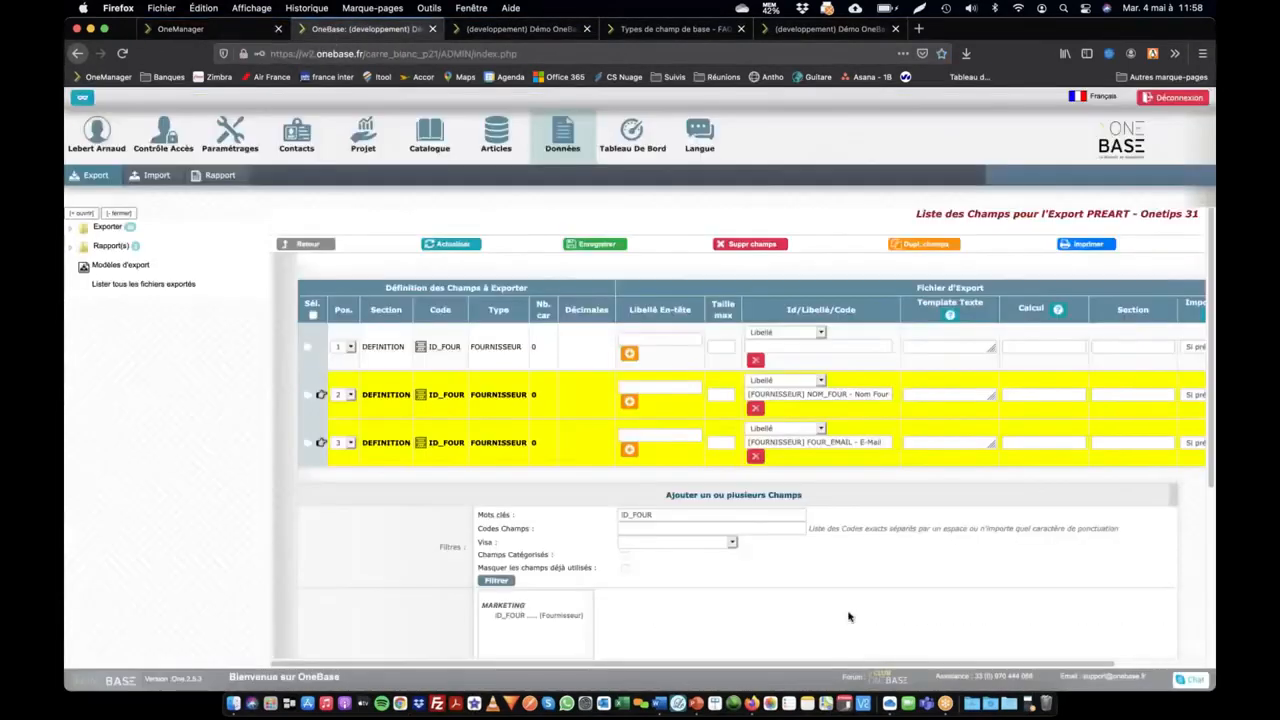
{"action": "left_click", "coordinate": [882, 676]}
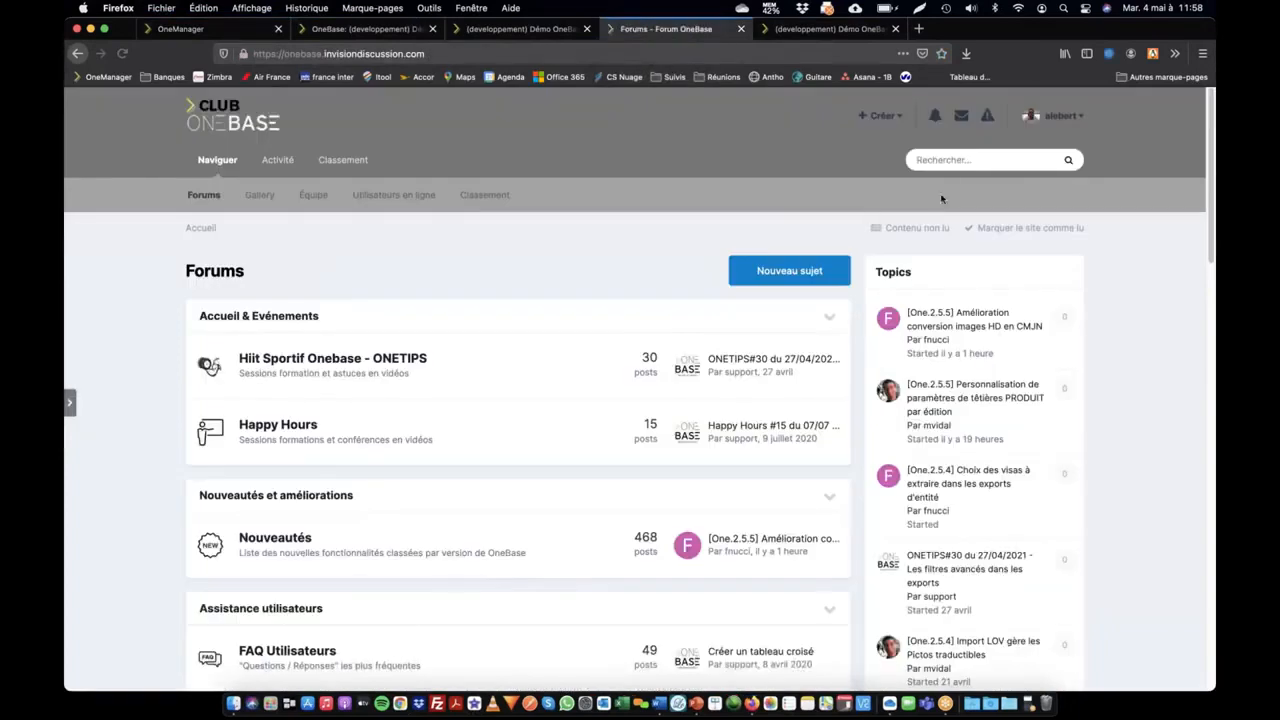
{"action": "left_click", "coordinate": [947, 160]}
{"action": "type", "text": "types de champ"}
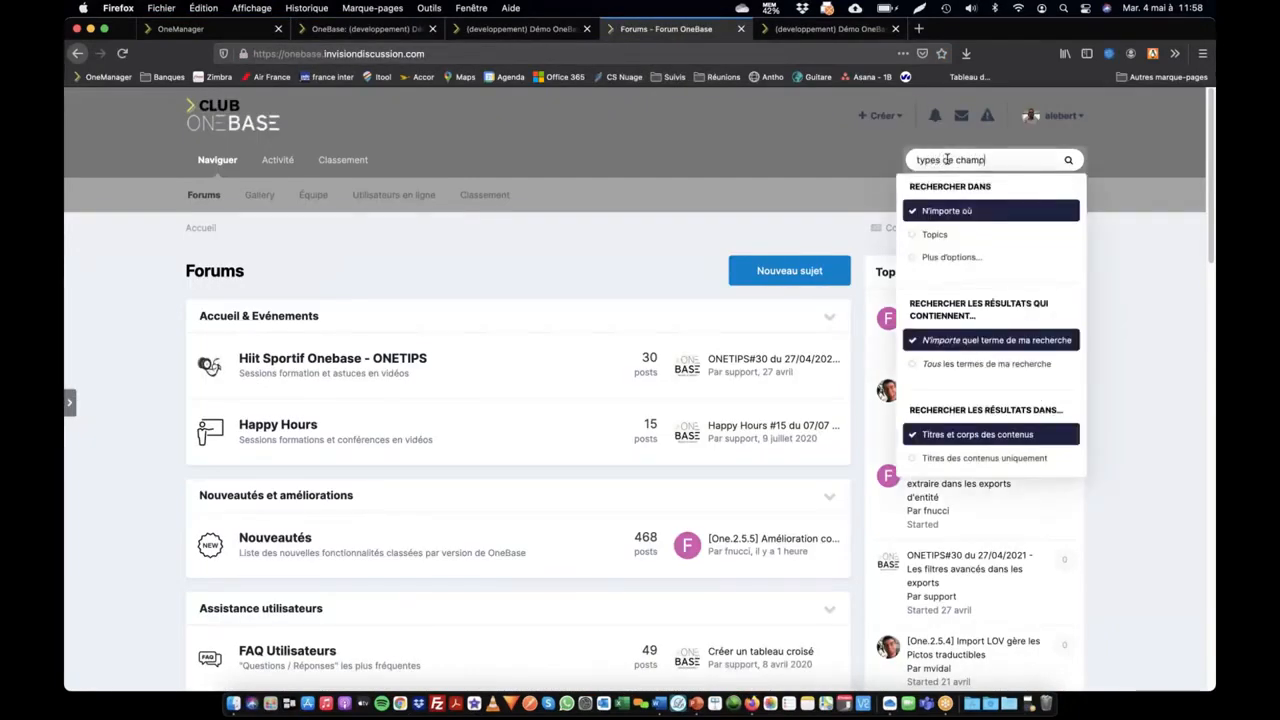
{"action": "left_click", "coordinate": [954, 366]}
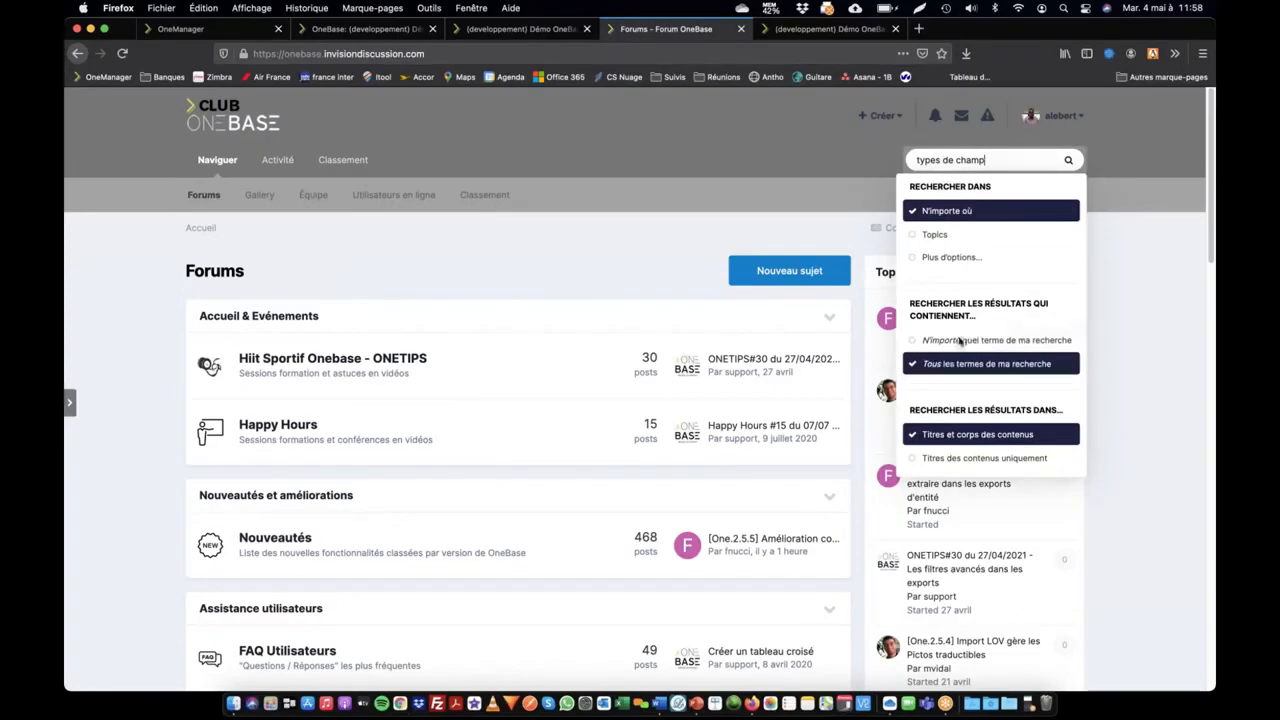
{"action": "left_click", "coordinate": [1008, 159]}
{"action": "key", "text": "Return"}
{"action": "left_click", "coordinate": [320, 524]}
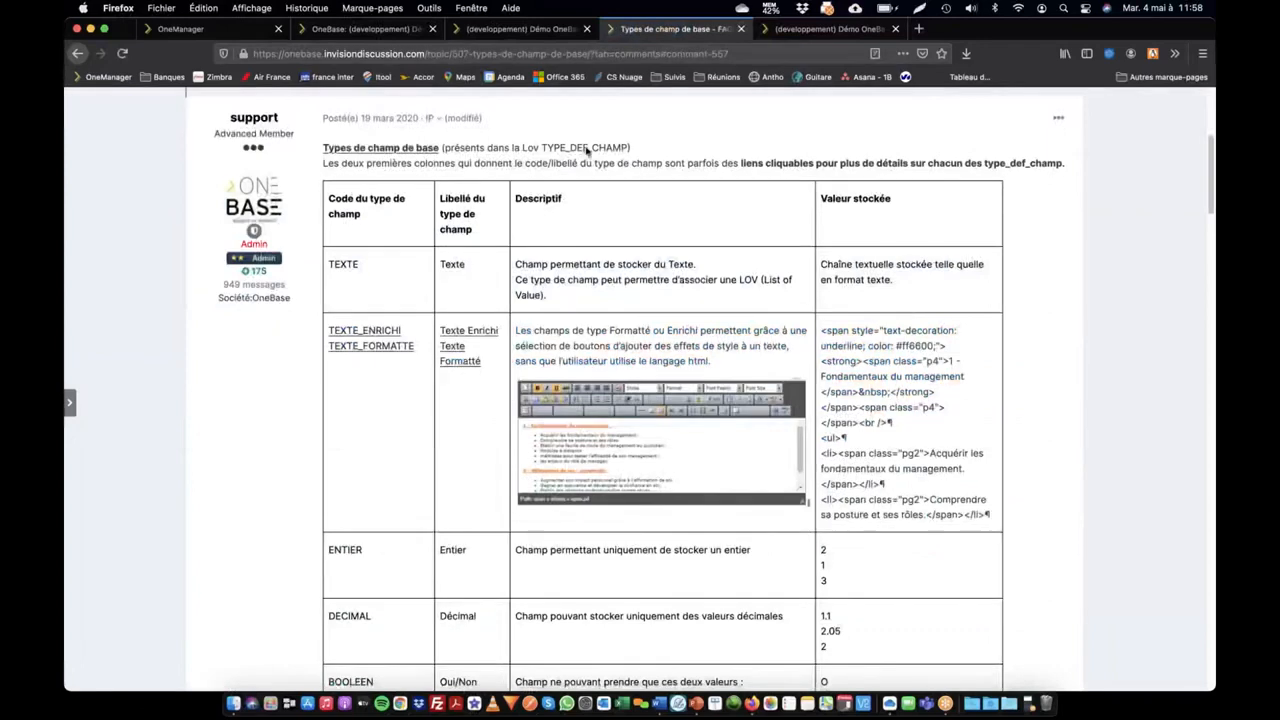
Step: Look through the base field types post and open its linked topic "Types de champ disponibles dans Onebase"
{"action": "scroll", "coordinate": [723, 160], "scroll_direction": "down", "scroll_amount": 10}
{"action": "scroll", "coordinate": [660, 397], "scroll_direction": "down", "scroll_amount": 15}
{"action": "scroll", "coordinate": [470, 310], "scroll_direction": "up", "scroll_amount": 2}
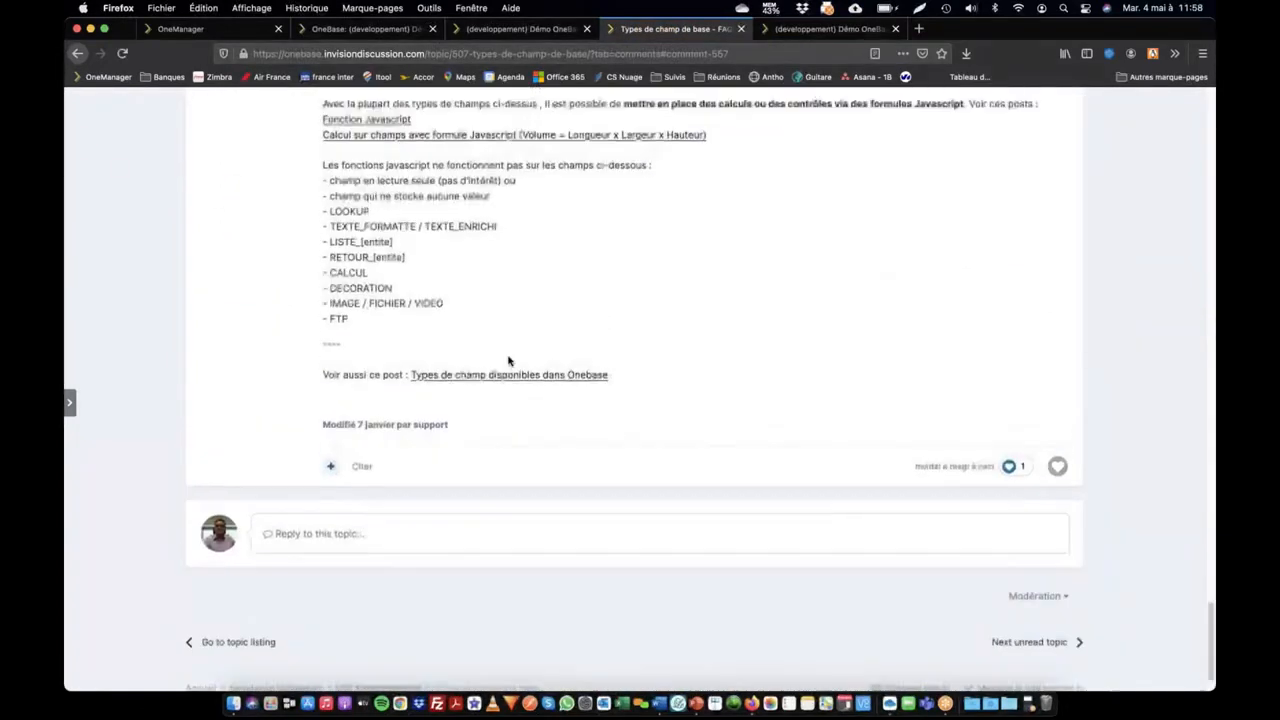
{"action": "left_click", "coordinate": [591, 375]}
Step: Review the post's classification of field types, covering base types, list or association, pick-entity and return fields
{"action": "scroll", "coordinate": [493, 401], "scroll_direction": "down", "scroll_amount": 10}
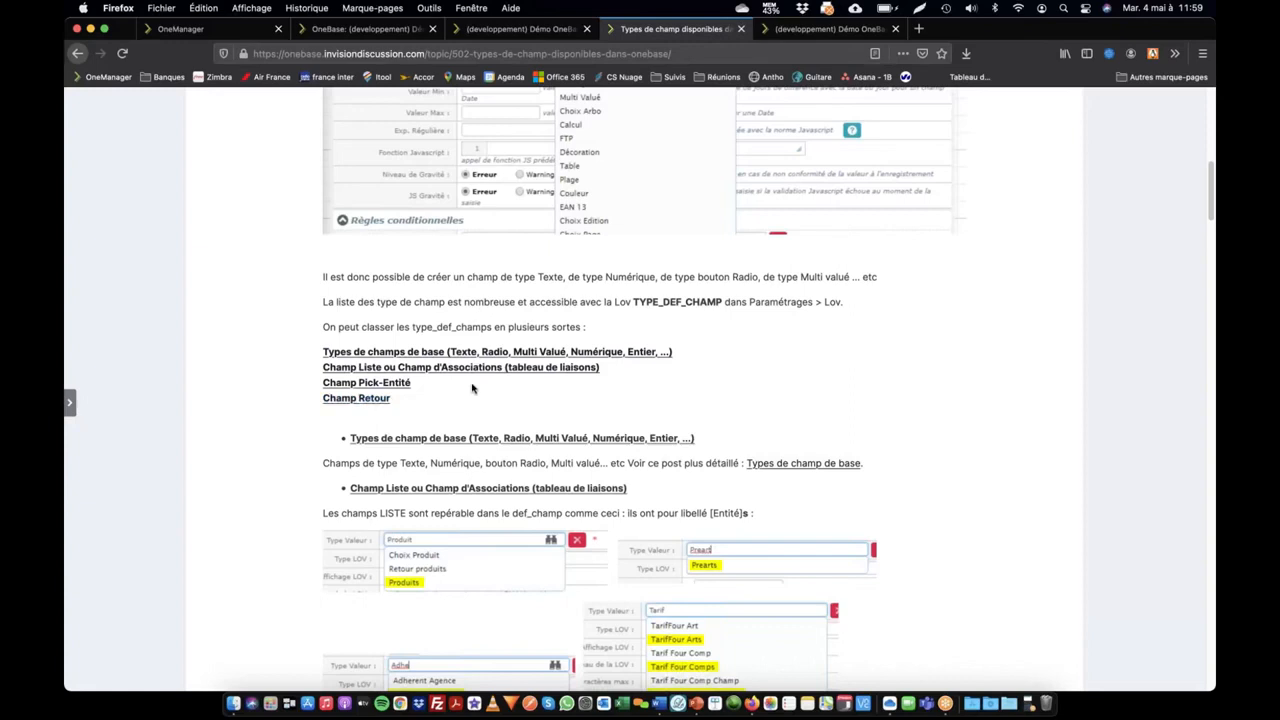
{"action": "scroll", "coordinate": [475, 388], "scroll_direction": "down", "scroll_amount": 10}
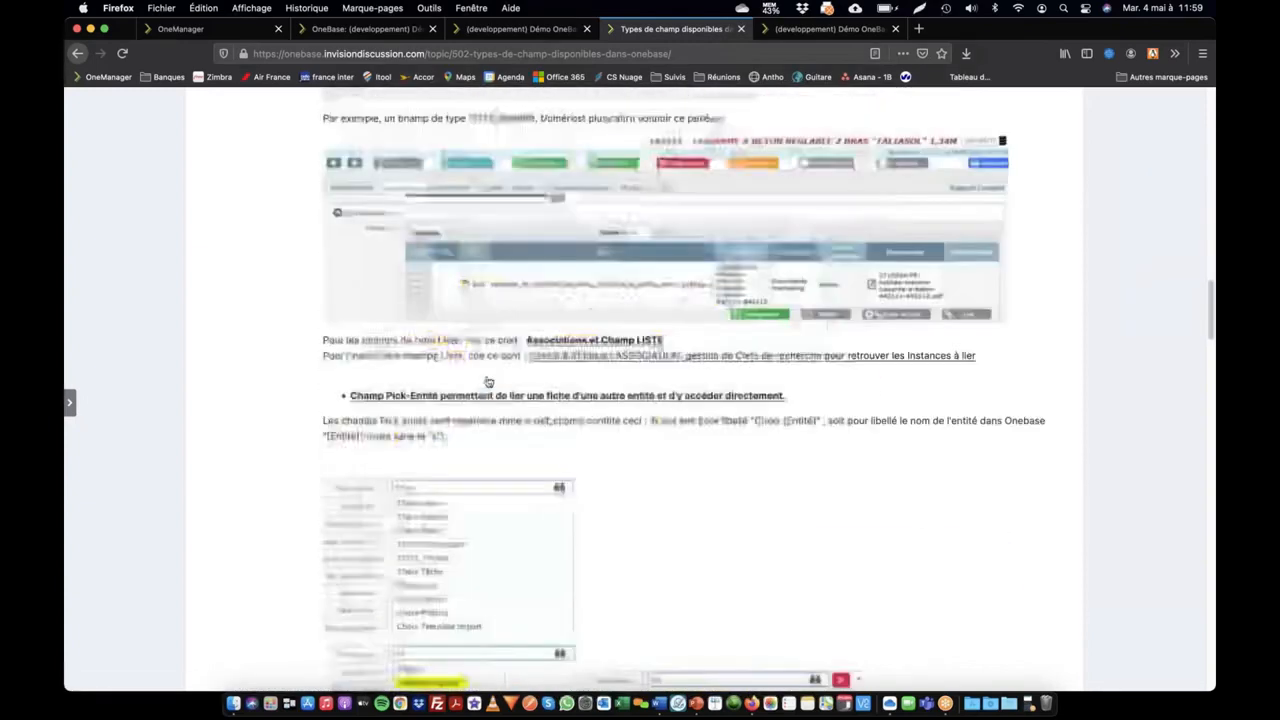
{"action": "scroll", "coordinate": [488, 382], "scroll_direction": "down", "scroll_amount": 15}
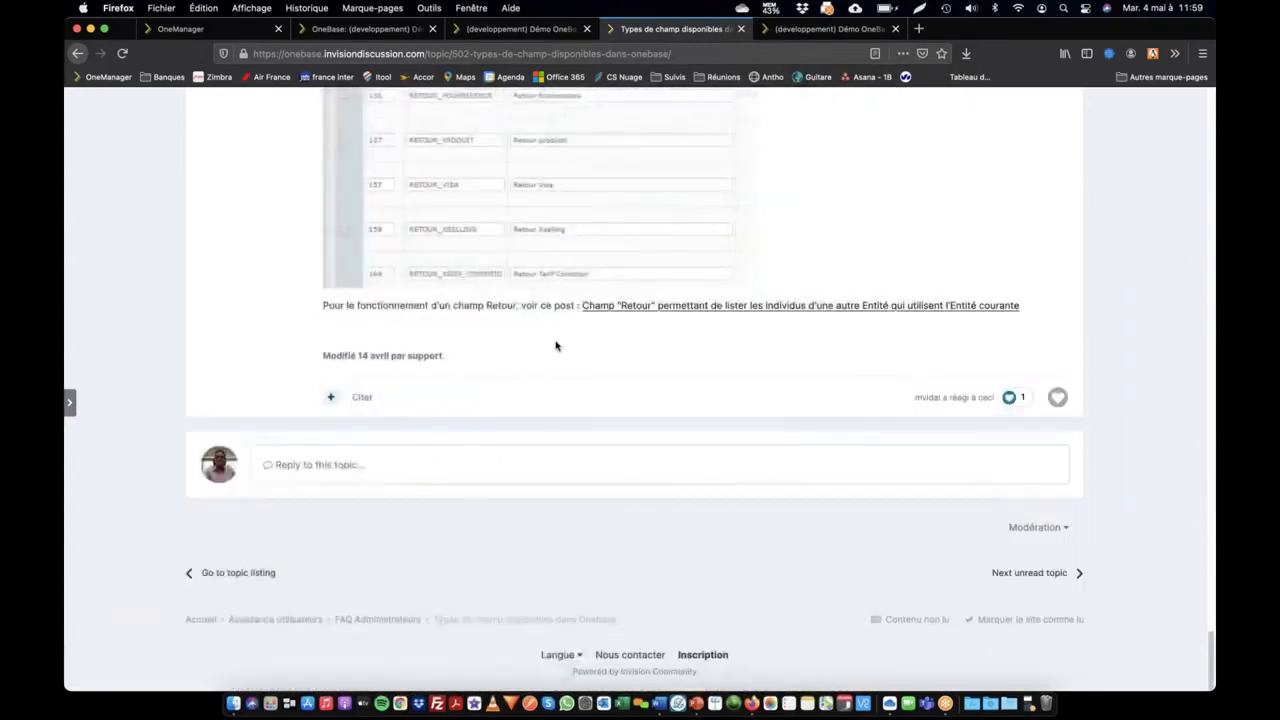
{"action": "scroll", "coordinate": [585, 335], "scroll_direction": "up", "scroll_amount": 10}
{"action": "scroll", "coordinate": [566, 343], "scroll_direction": "up", "scroll_amount": 15}
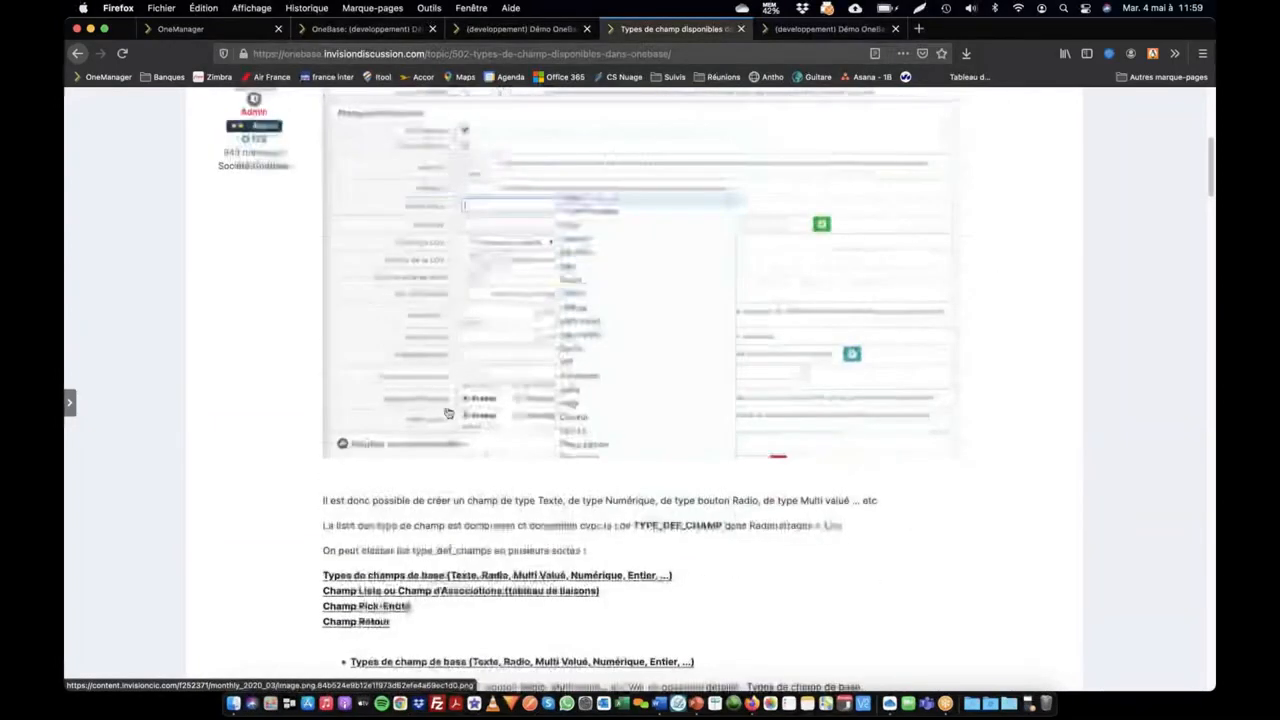
{"action": "scroll", "coordinate": [450, 430], "scroll_direction": "down", "scroll_amount": 3}
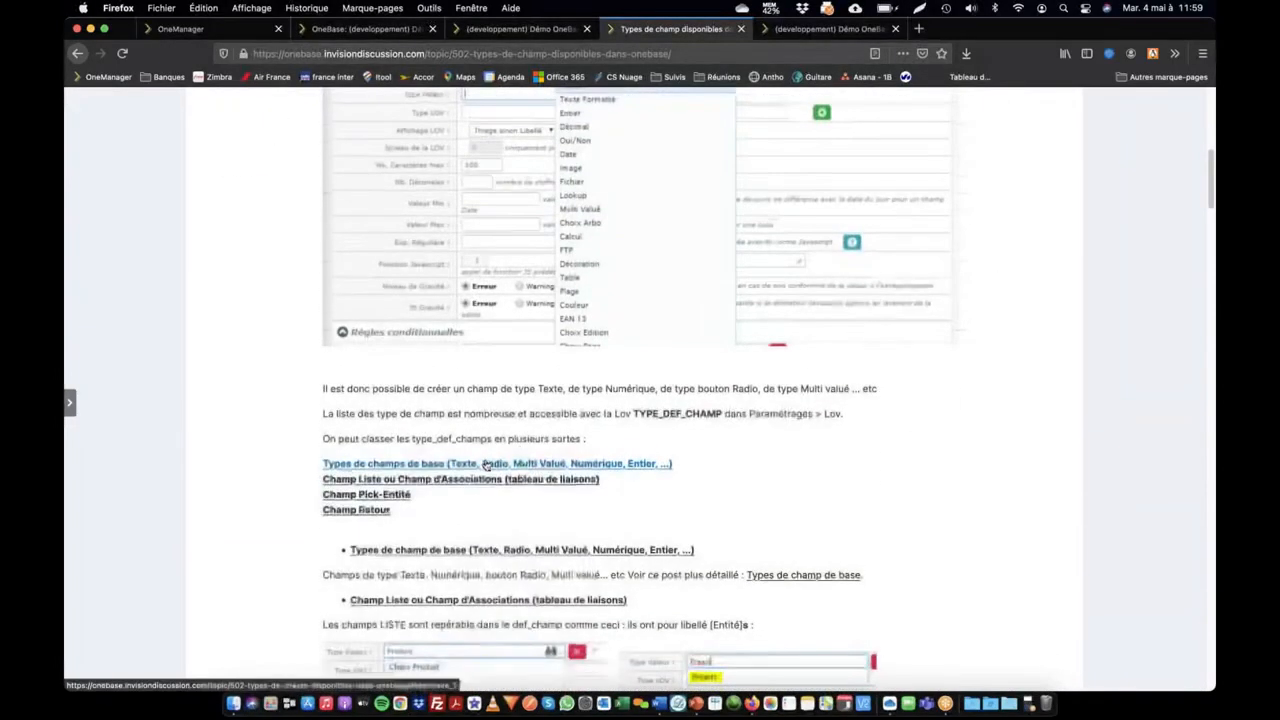
Step: Jump to the base field types section, open its detailed "Types de champ de base" post and view the type table
{"action": "left_click", "coordinate": [485, 463]}
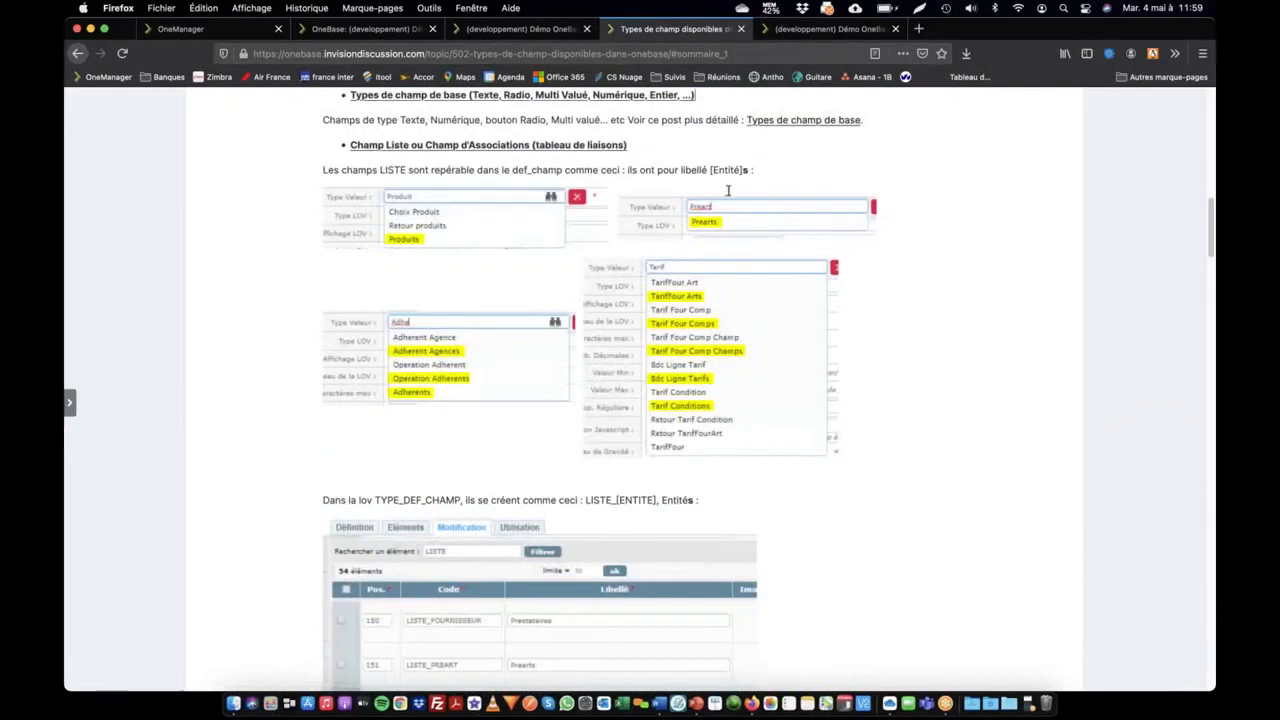
{"action": "left_click", "coordinate": [795, 121]}
{"action": "scroll", "coordinate": [450, 430], "scroll_direction": "down", "scroll_amount": 5}
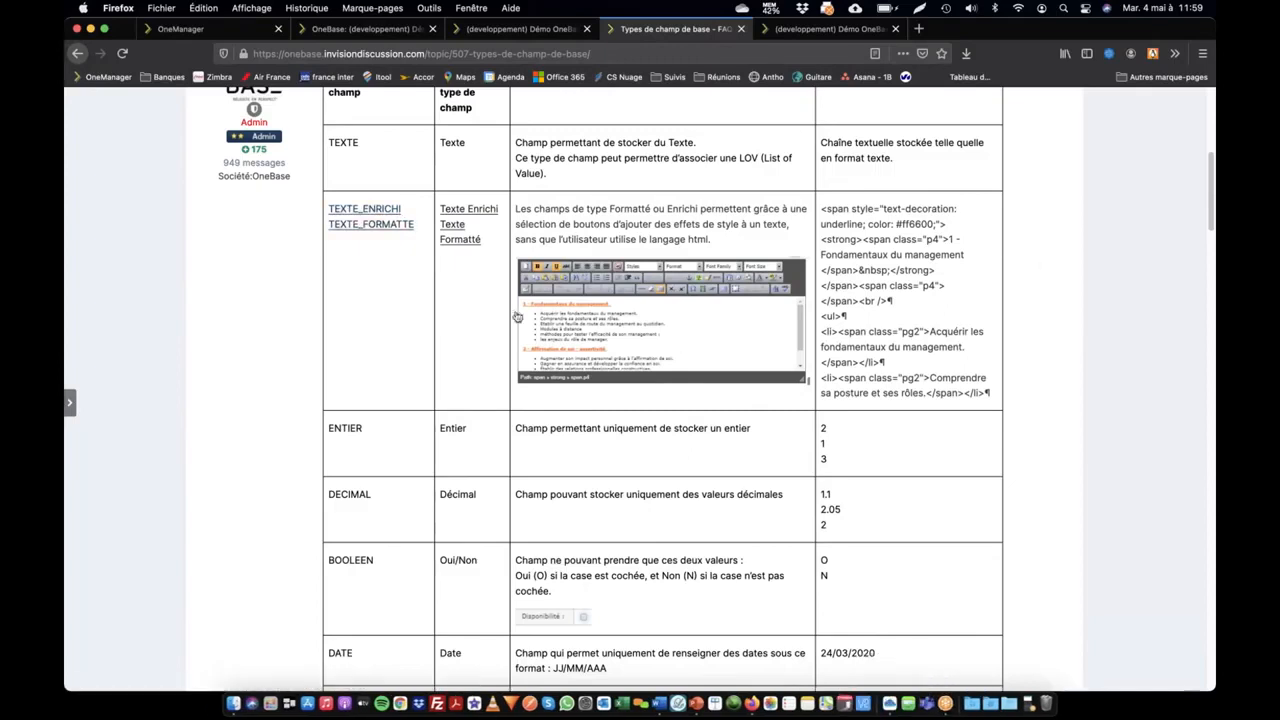
Step: Switch to the PowerPoint slideshow and advance to the slide with contacts and upcoming sessions
{"action": "left_click", "coordinate": [942, 698]}
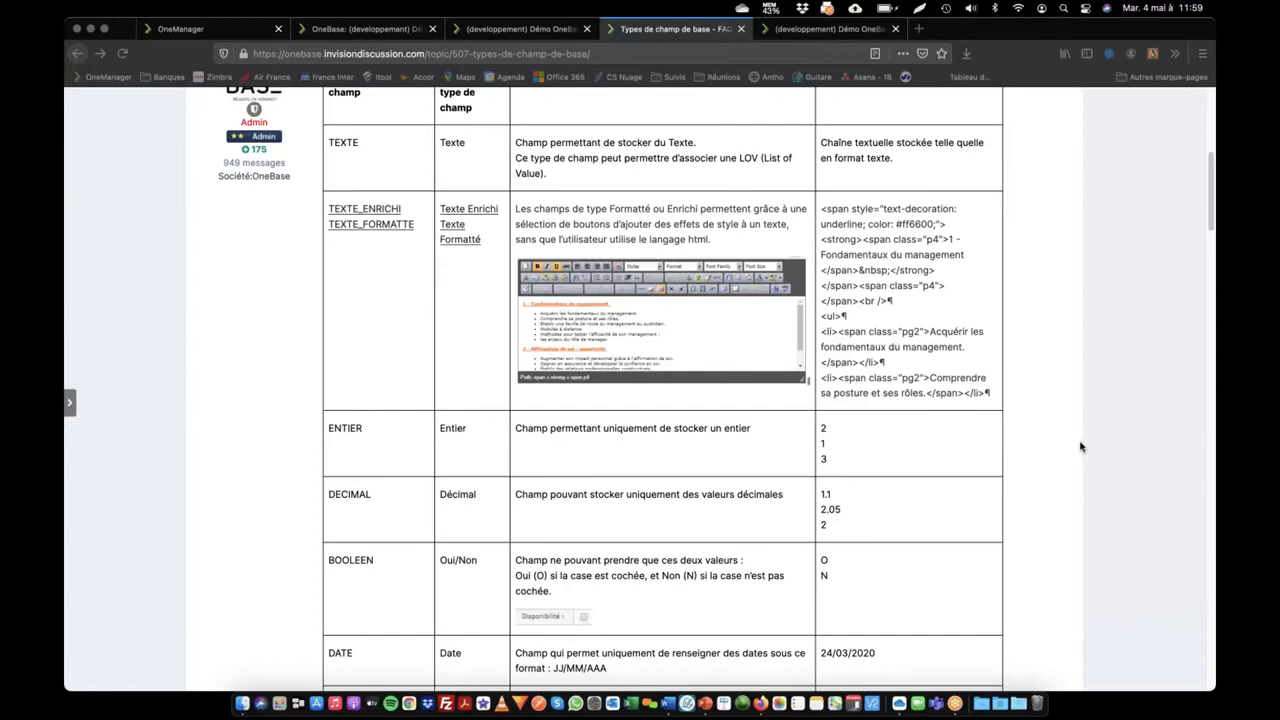
{"action": "key", "text": "super+Tab"}
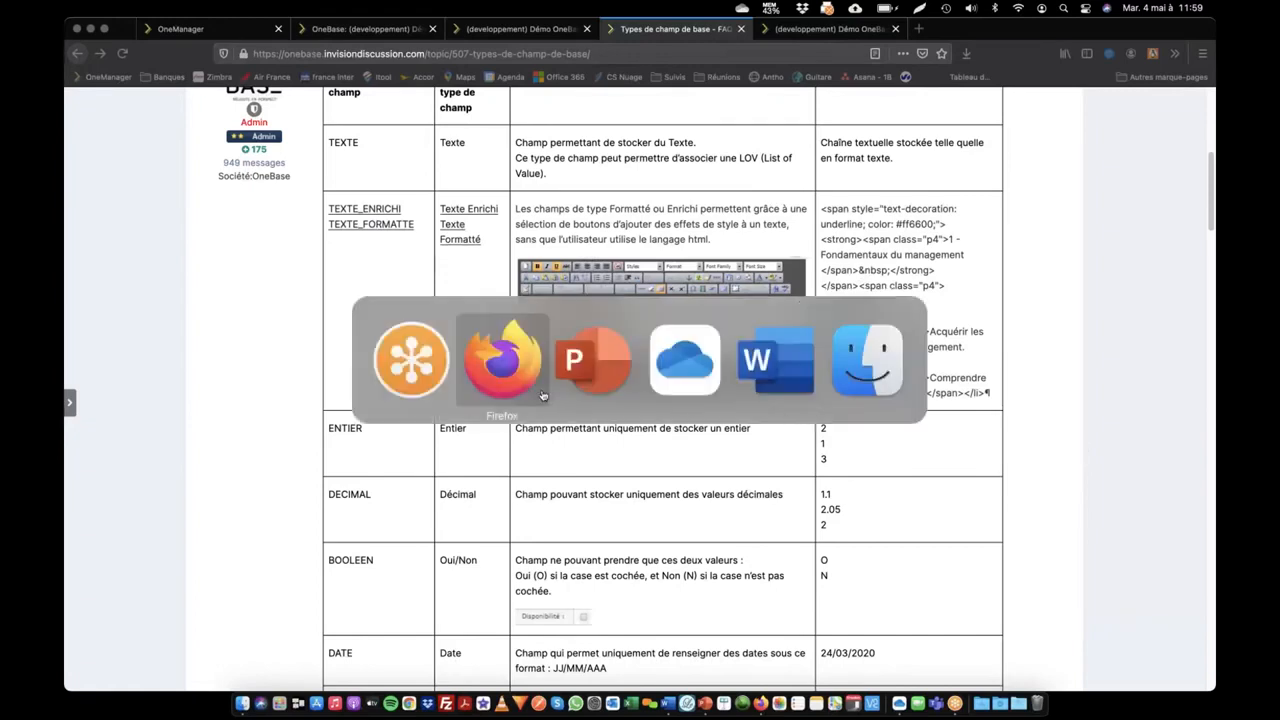
{"action": "left_click", "coordinate": [585, 381]}
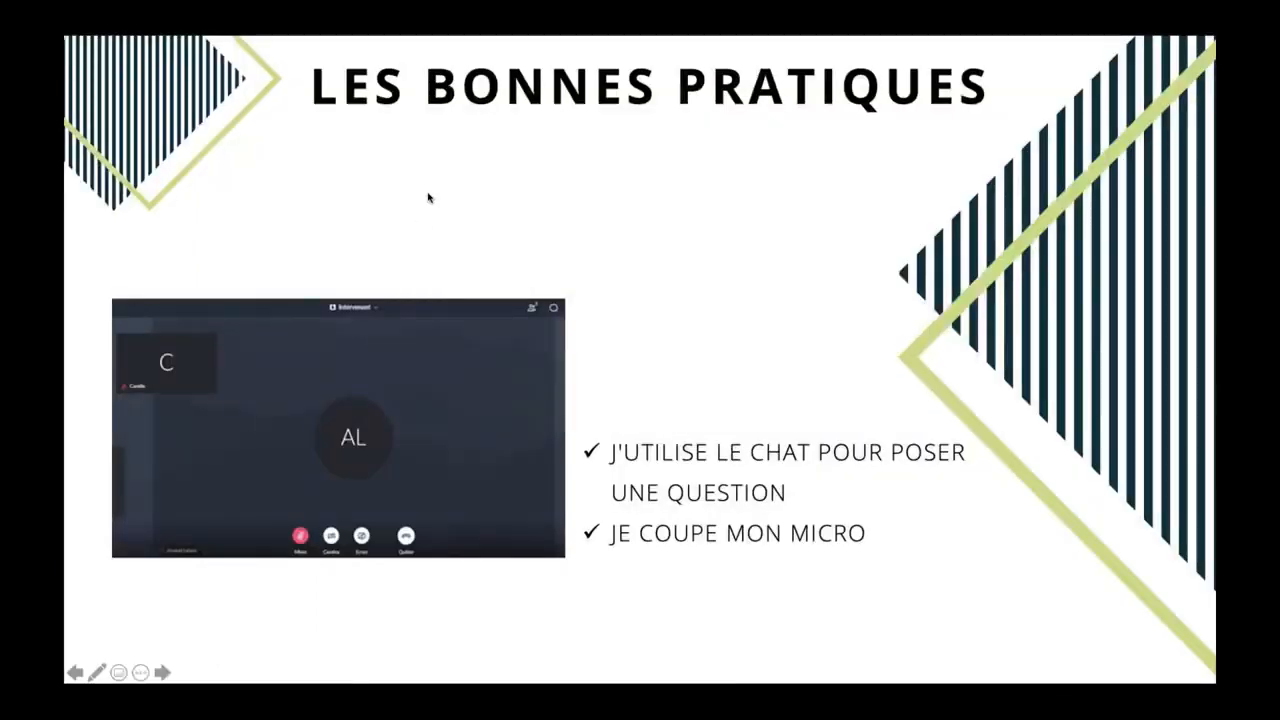
{"action": "key", "text": "Right"}
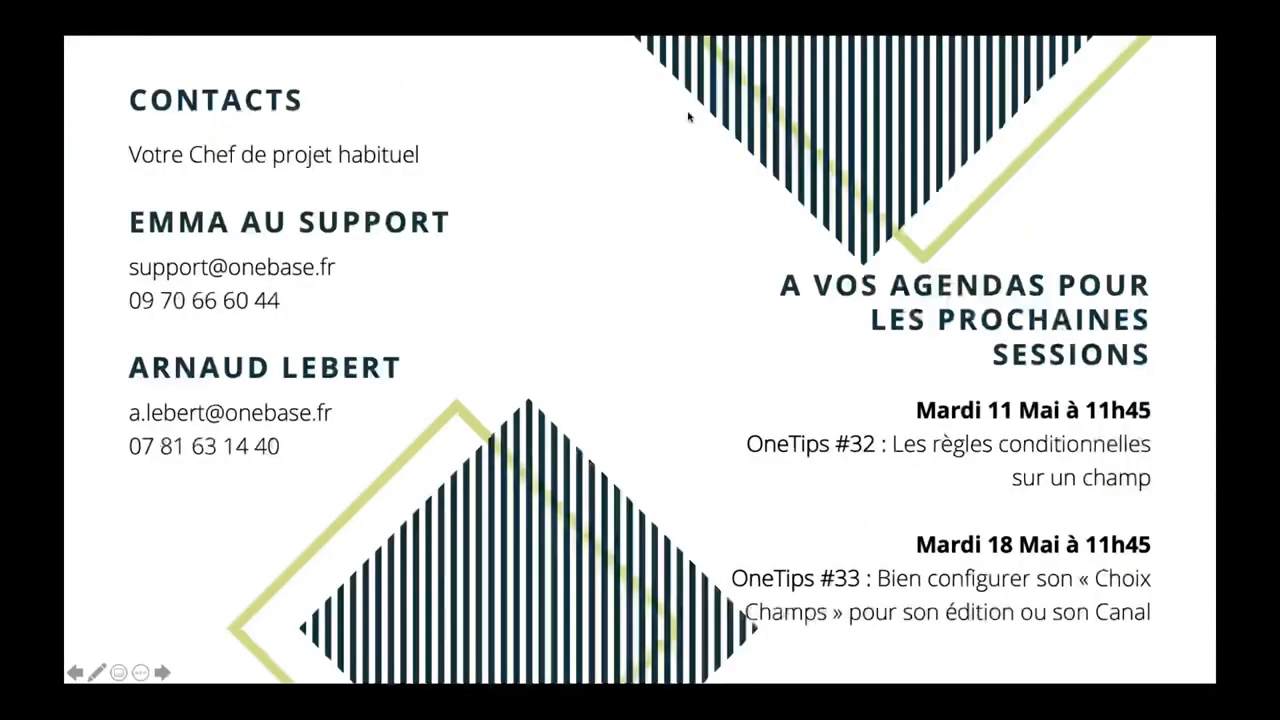